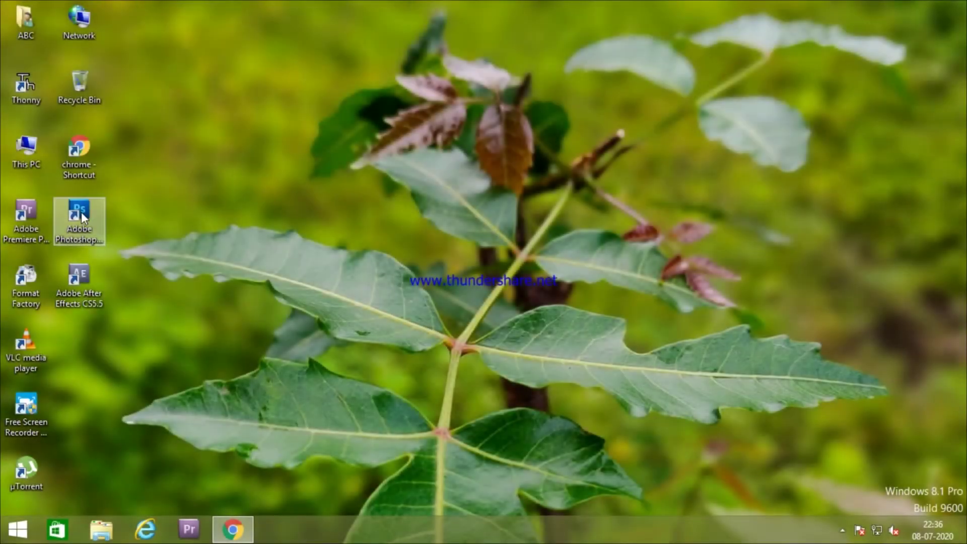
- Launch Photoshop CS5 Extended from its desktop shortcut
double_click(81, 212)
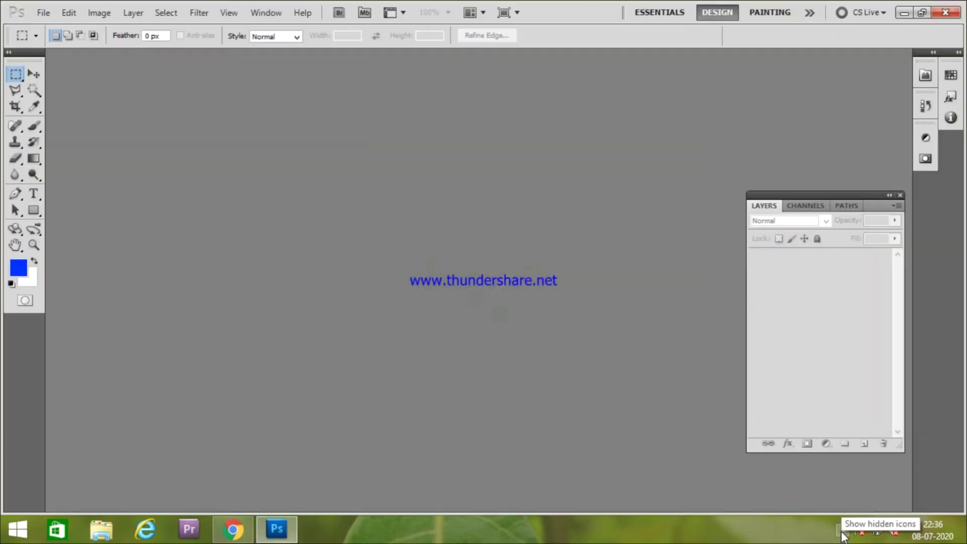
- Open the screen recorder's options from the hidden system tray icons
click(842, 531)
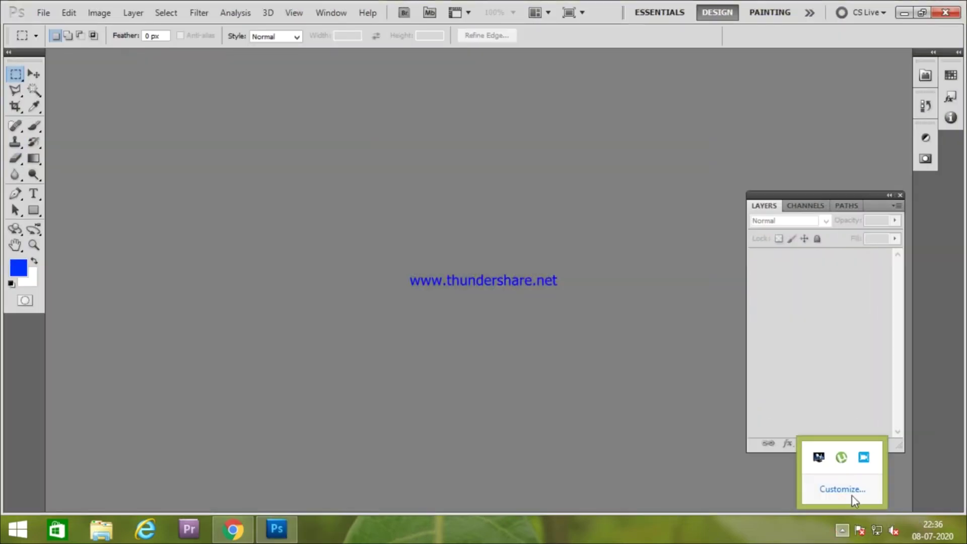
right_click(862, 458)
click(711, 406)
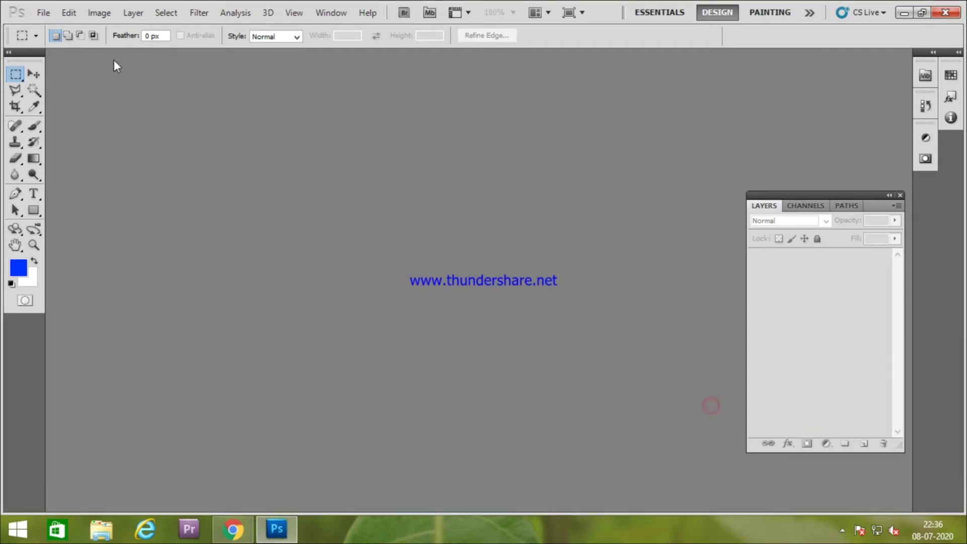
- Create a new document using the International Paper A4 preset at 300 ppi
click(44, 13)
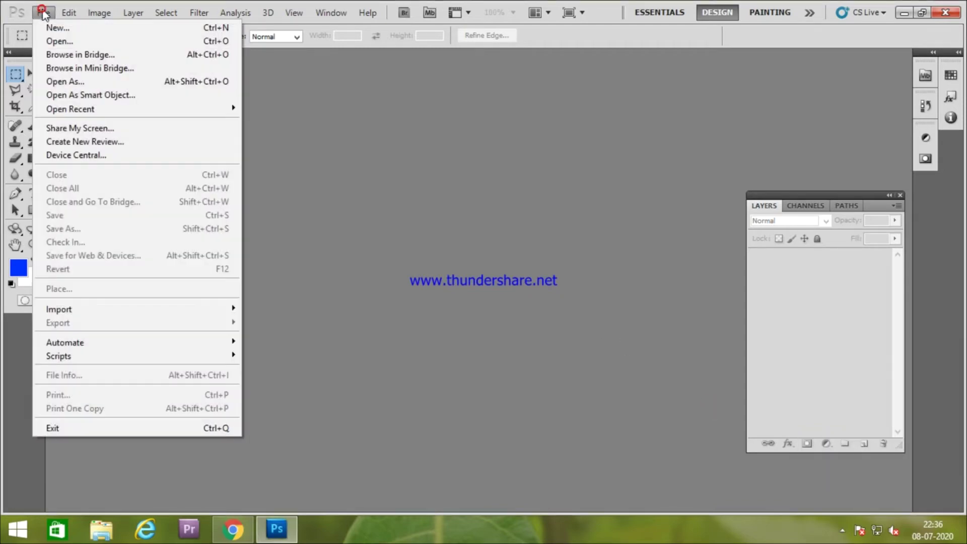
click(69, 30)
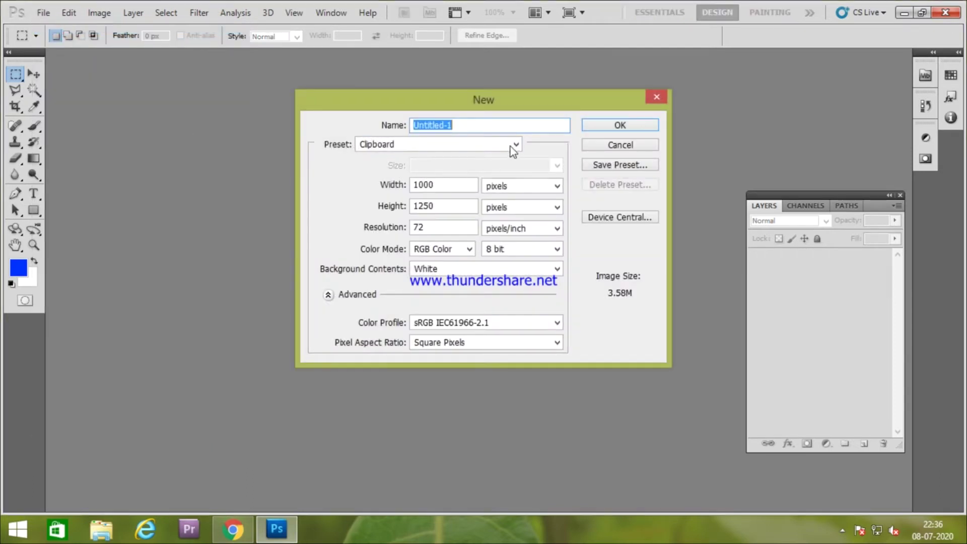
click(510, 147)
click(476, 205)
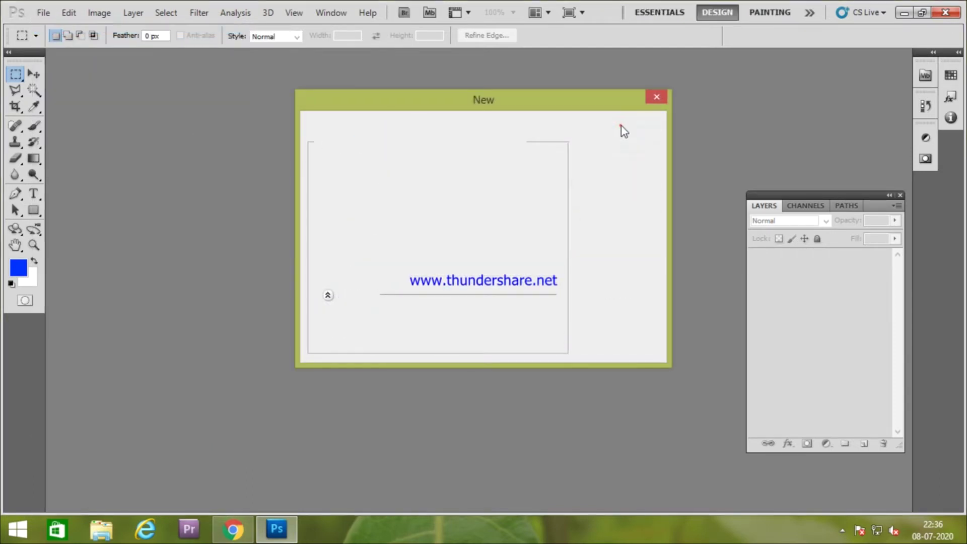
click(620, 125)
click(233, 529)
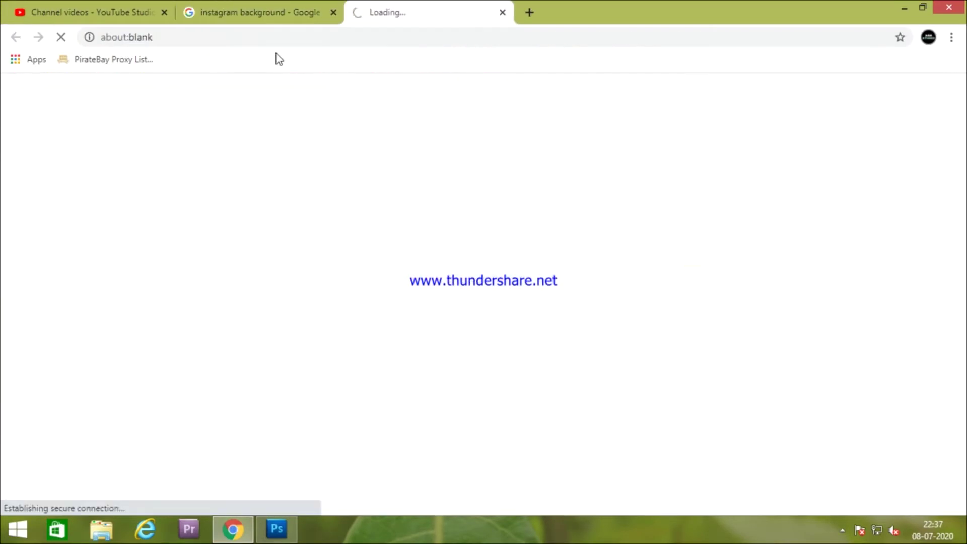
- Download the Instagram post template zip and locate it in its folder
click(848, 276)
click(585, 245)
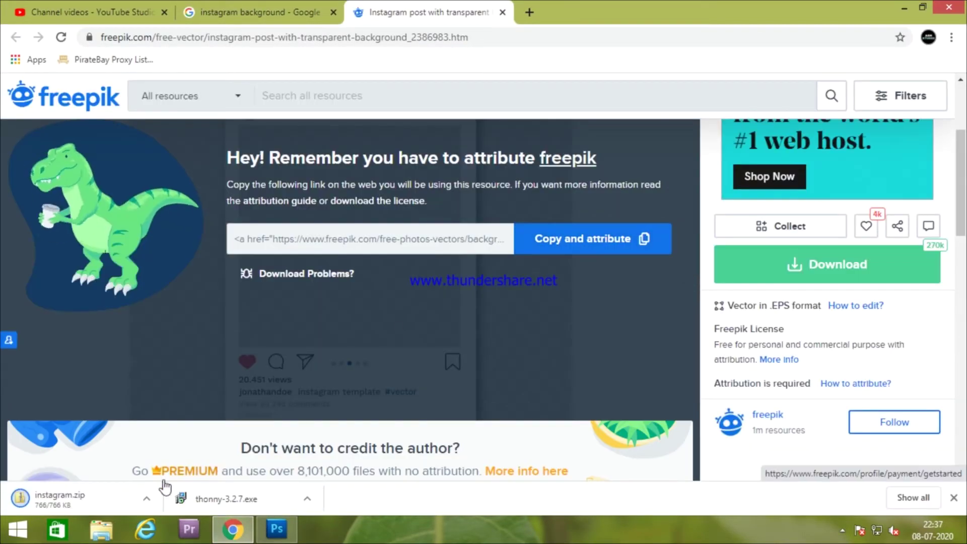
click(146, 499)
click(45, 455)
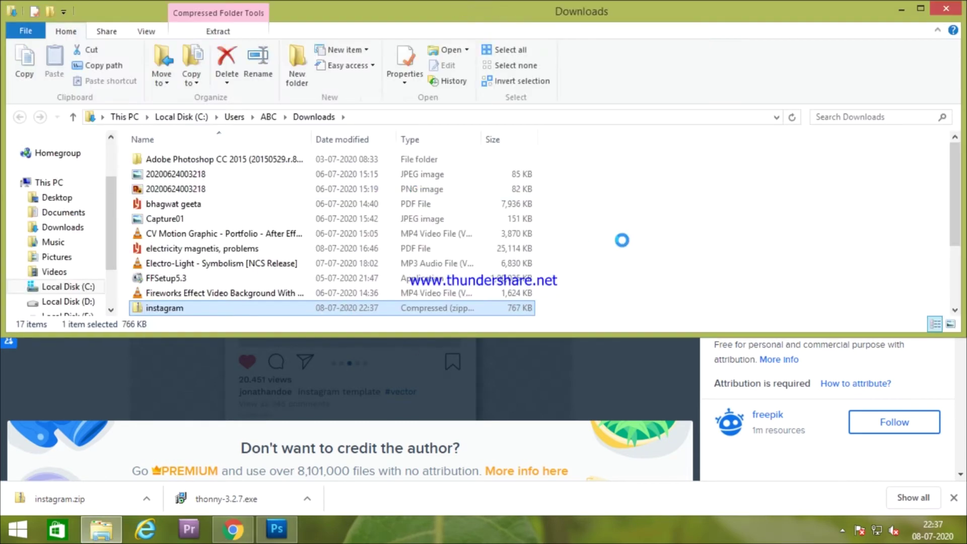
- Extract the instagram zip into the ABC folder and select the 307881-P7YTW7-770 template image
right_click(348, 307)
click(388, 97)
click(636, 207)
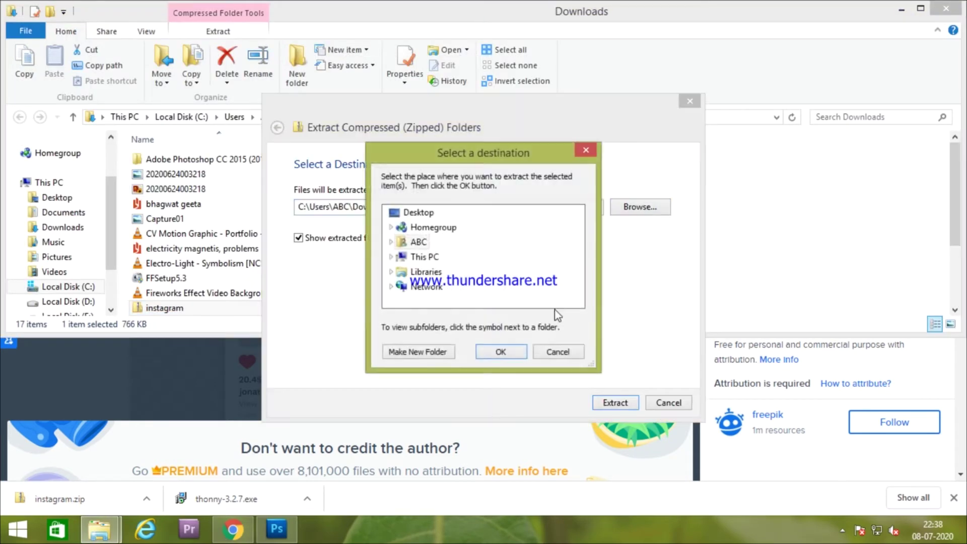
click(501, 350)
click(615, 401)
click(207, 232)
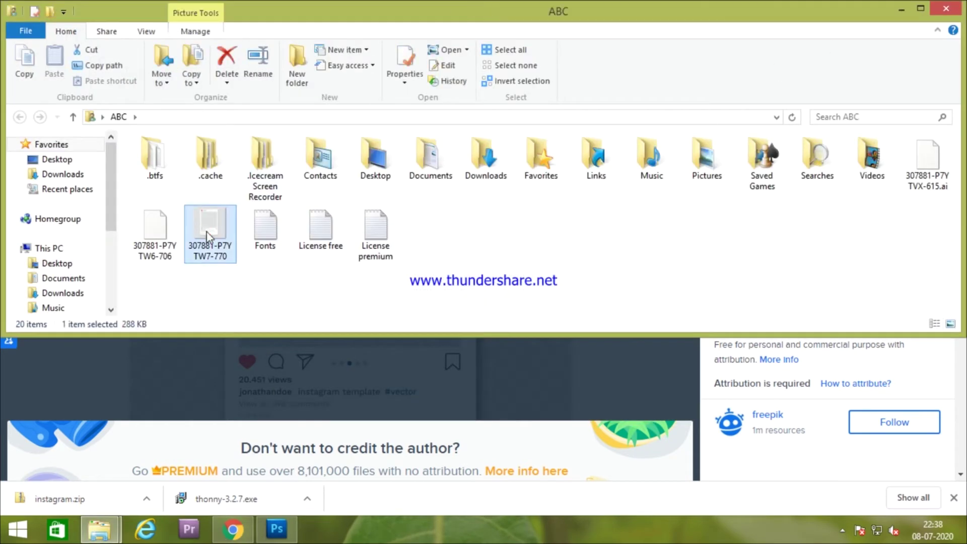
click(276, 528)
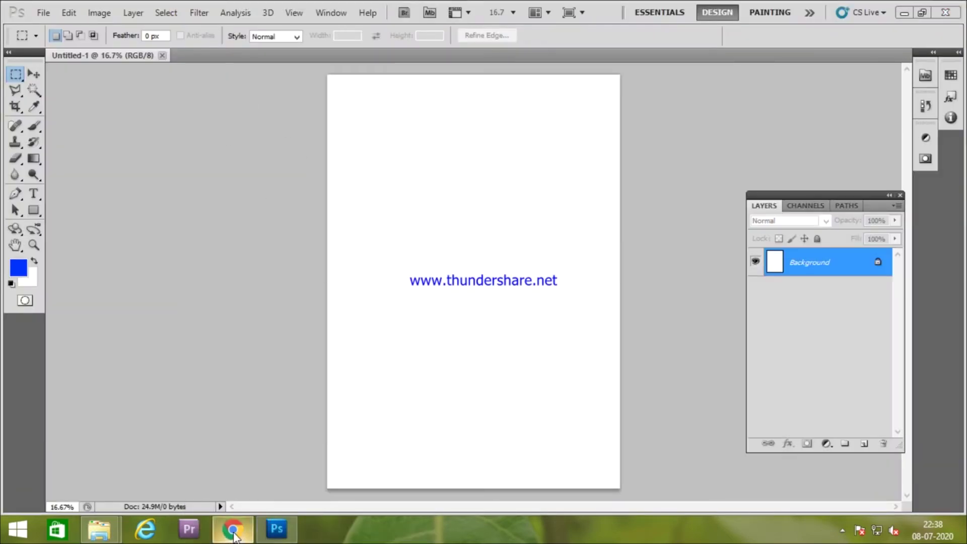
- Open the 307881-P7YTW7-770 template in Photoshop and copy it into the A4 document
click(232, 529)
click(214, 473)
mouse_move(209, 247)
mouse_down()
mouse_move(280, 527)
mouse_move(228, 51)
mouse_up()
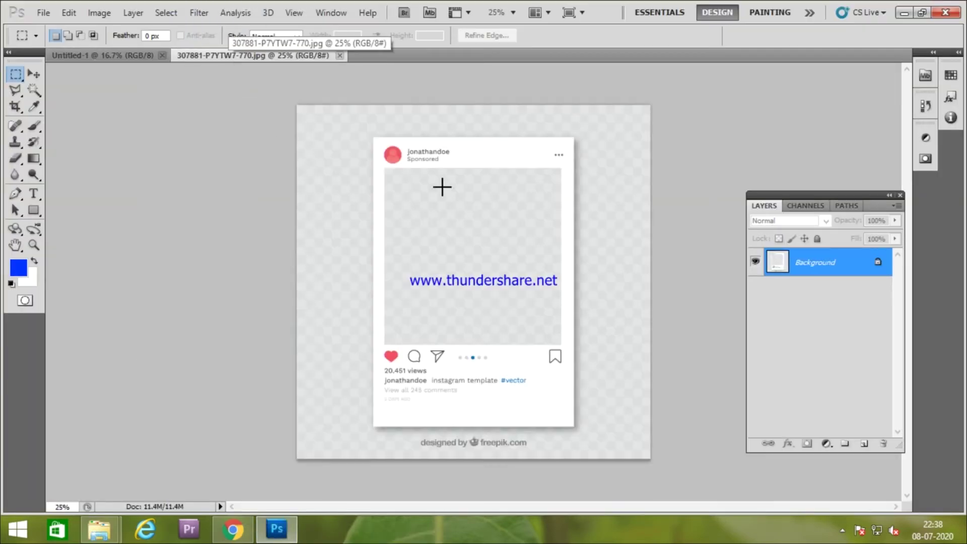
click(34, 72)
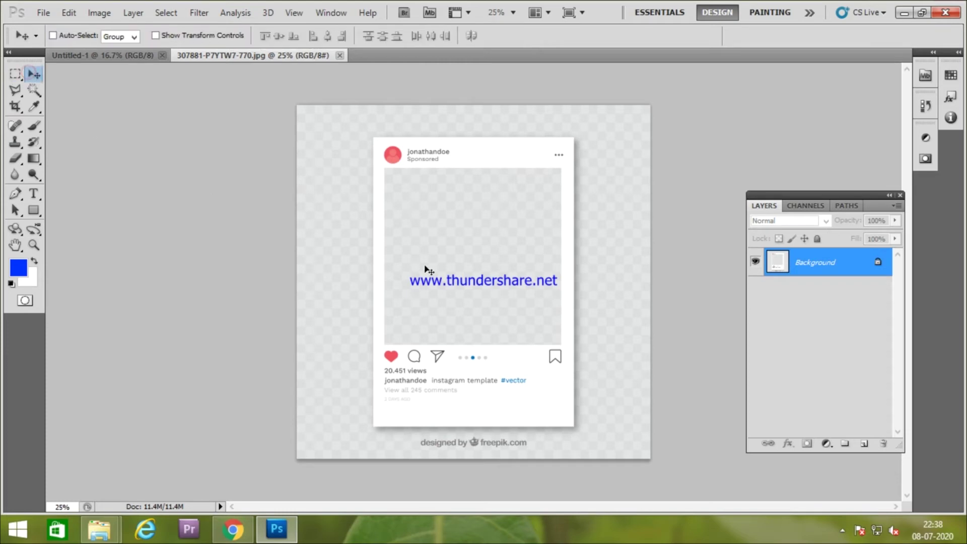
mouse_move(426, 265)
mouse_down()
mouse_move(532, 296)
mouse_move(446, 289)
mouse_up()
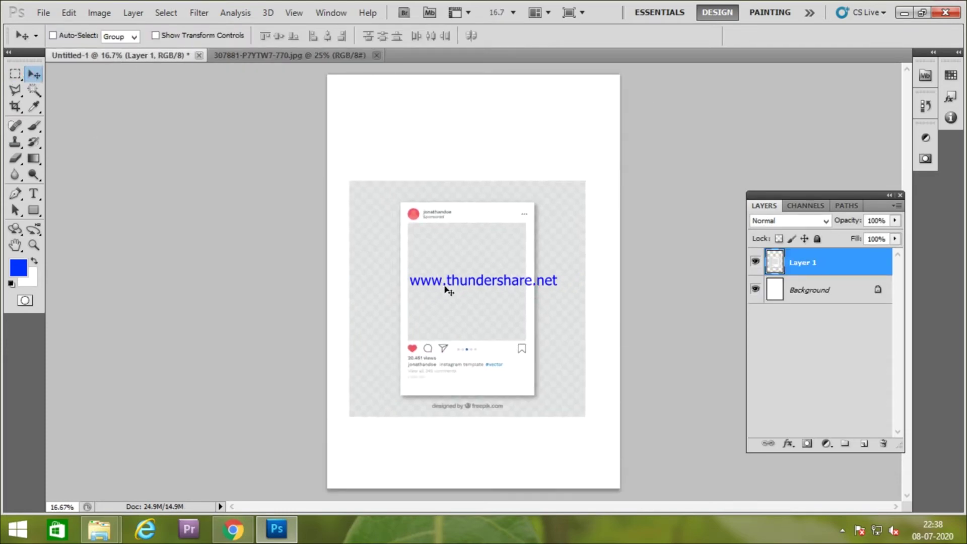
- Scale the template layer to about 216% and position it to fill the page
key(ctrl+t)
drag(587, 180, 700, 91)
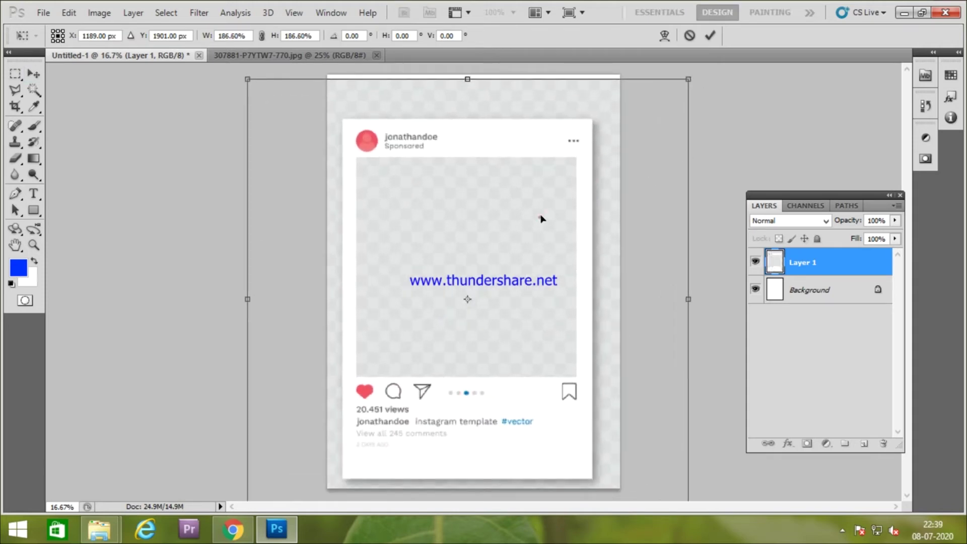
drag(536, 225, 539, 216)
key(ctrl+minus)
drag(638, 451, 667, 461)
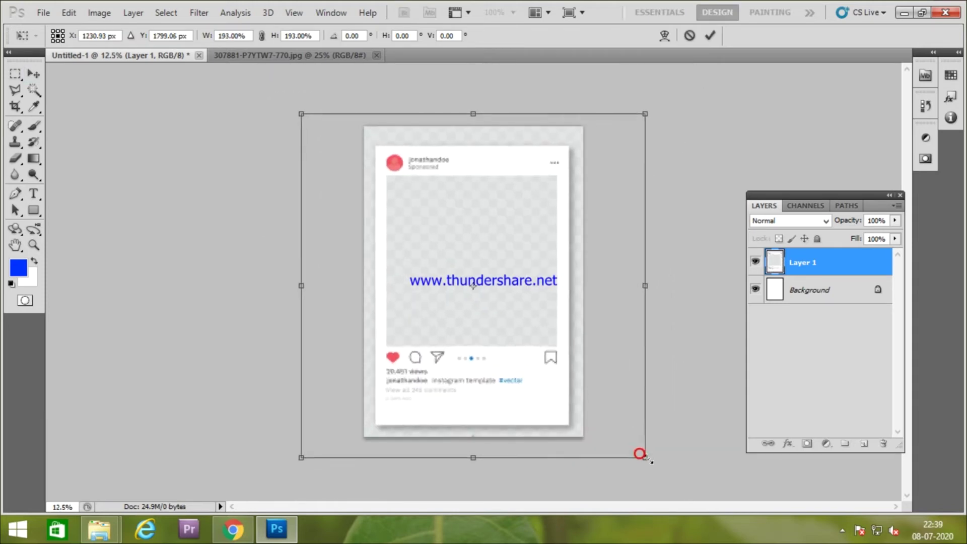
drag(493, 313, 492, 308)
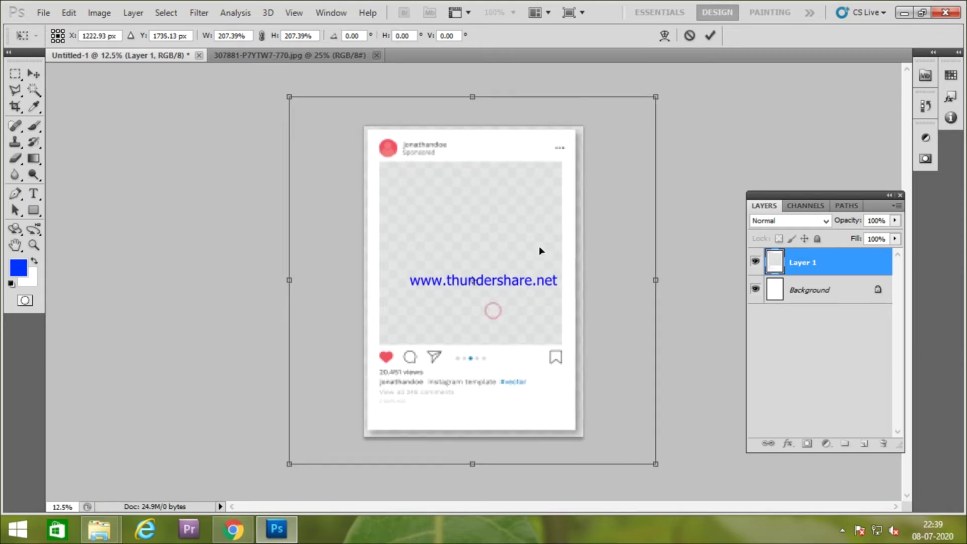
drag(655, 98, 664, 89)
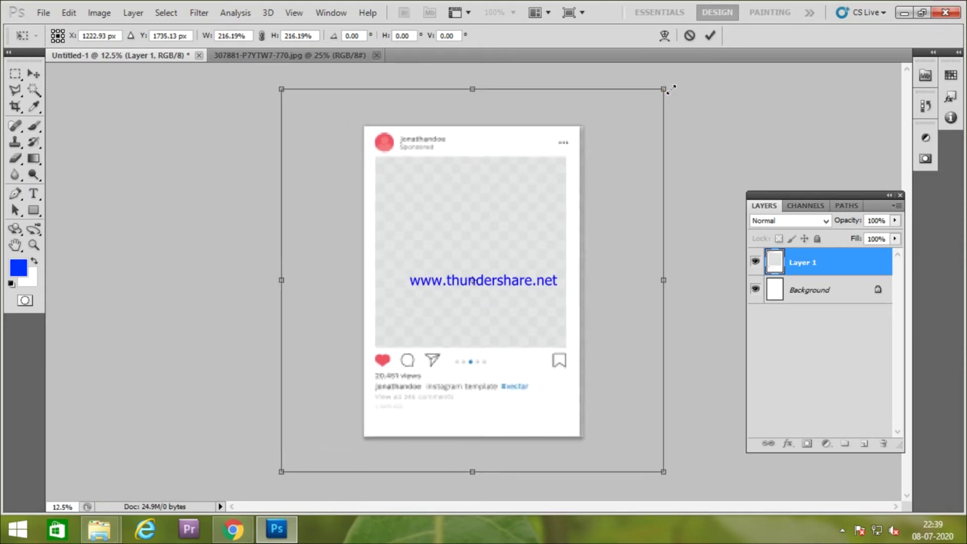
key(Right)
key(Right)
key(Right)
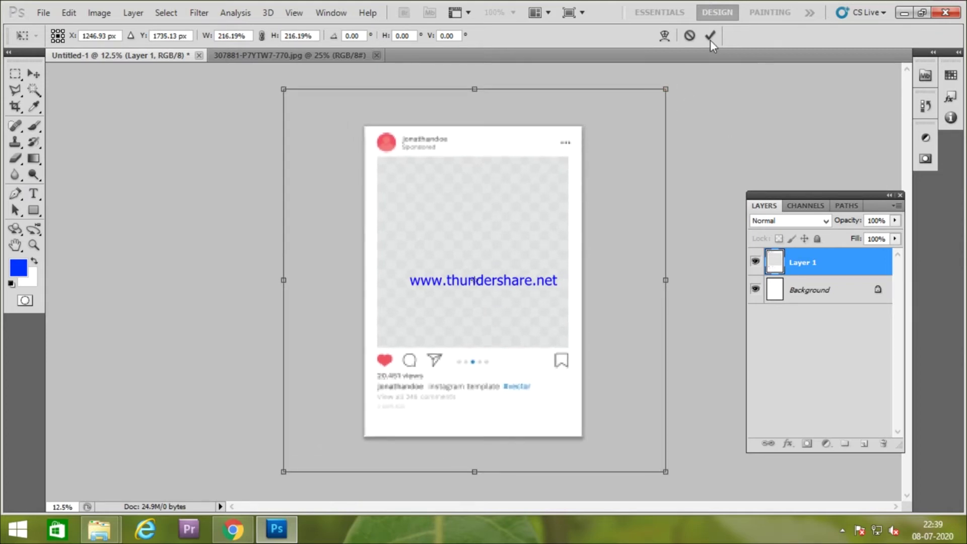
click(710, 37)
- Confirm the final template size, fit the page in view, and close the original template file
key(ctrl+t)
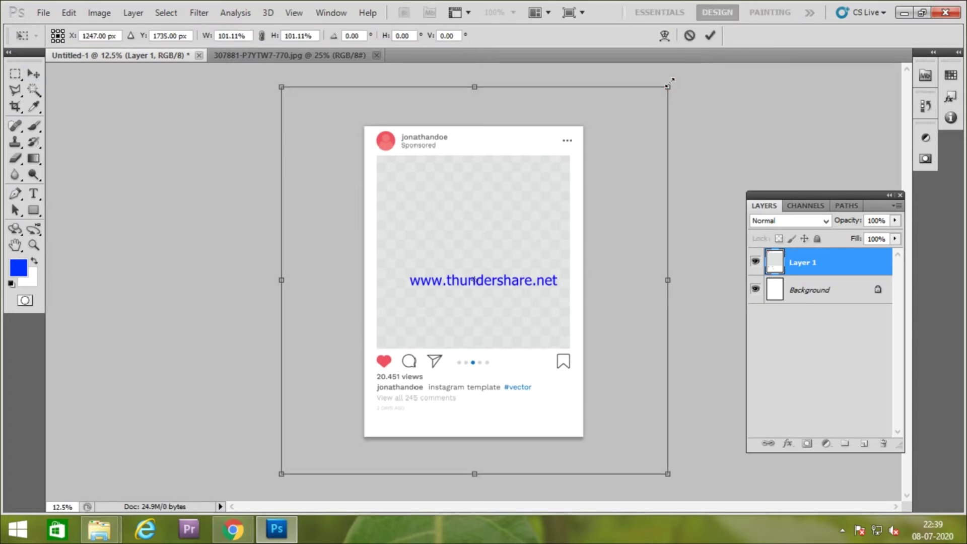
click(710, 35)
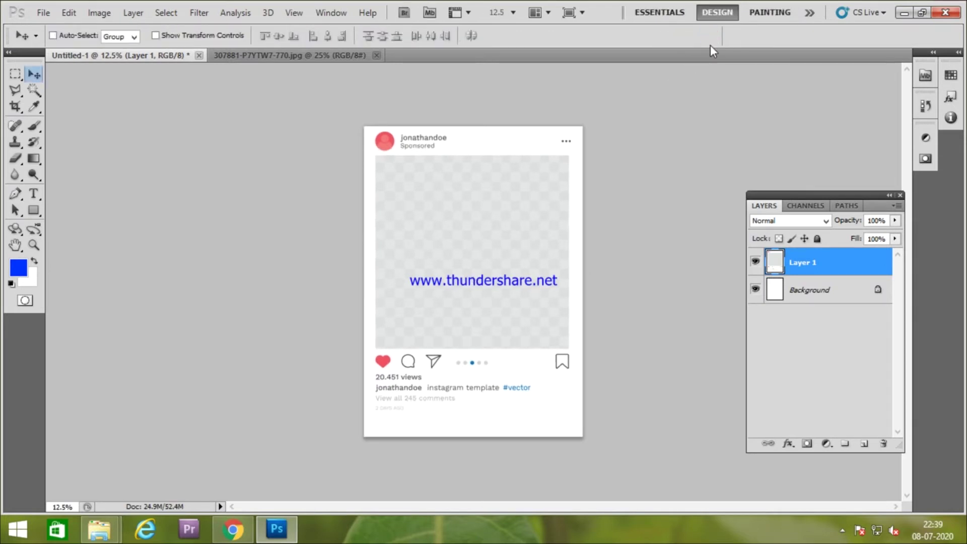
key(ctrl+0)
click(369, 56)
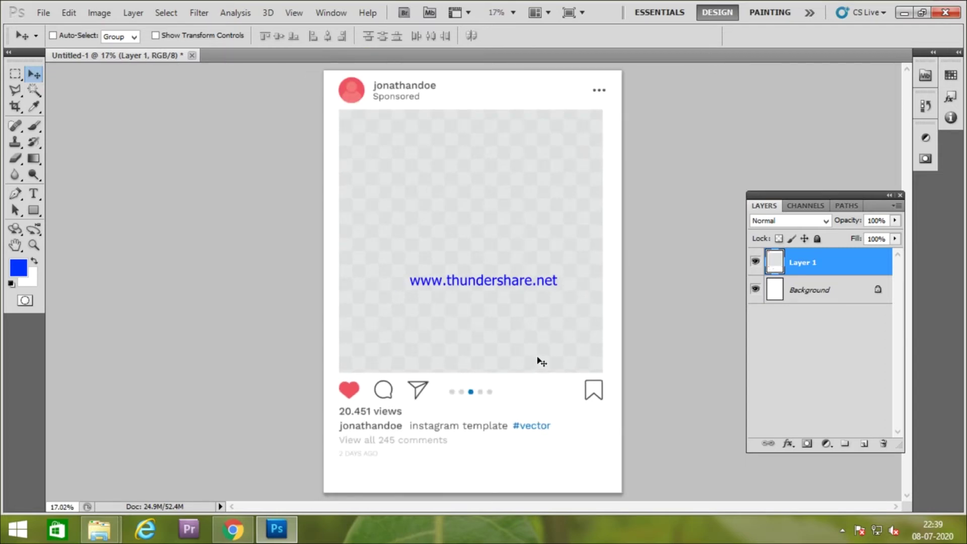
click(232, 529)
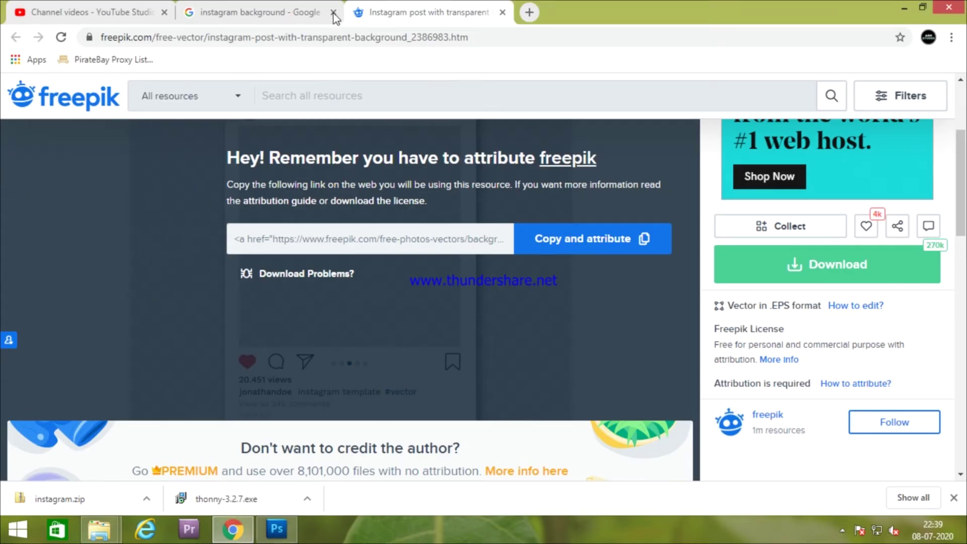
- Go back to the 'instagram background' image results, scroll to the top, and clear the query
click(295, 17)
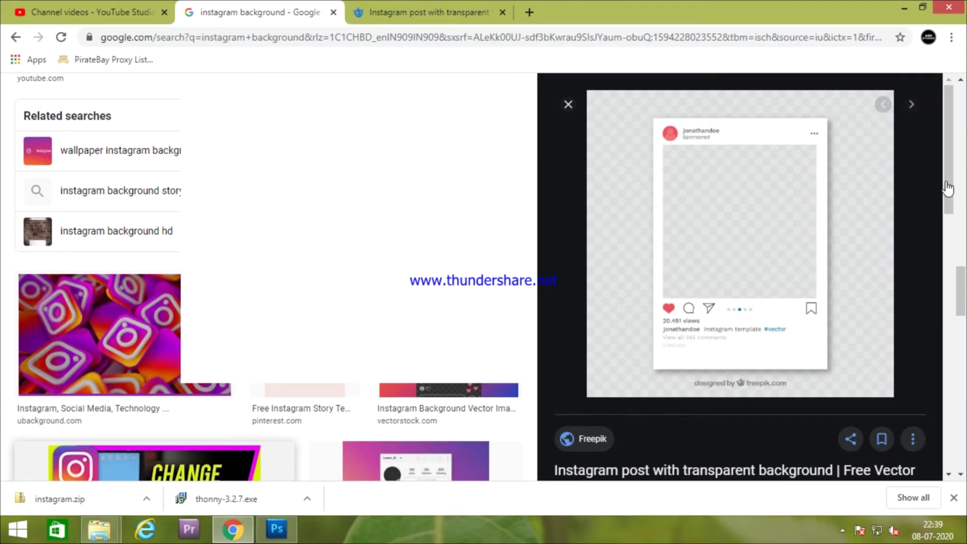
scroll(229, 151, up, 5)
scroll(263, 156, up, 5)
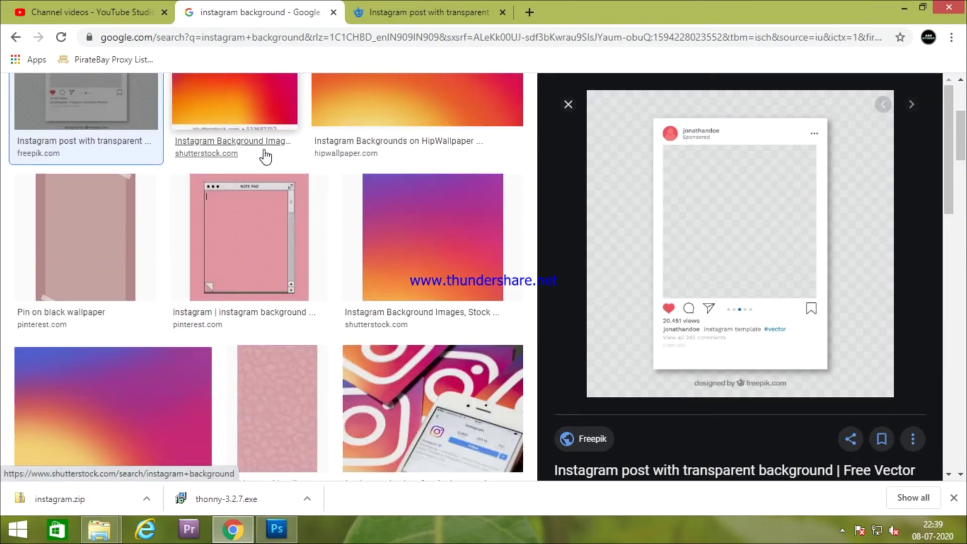
scroll(244, 95, up, 5)
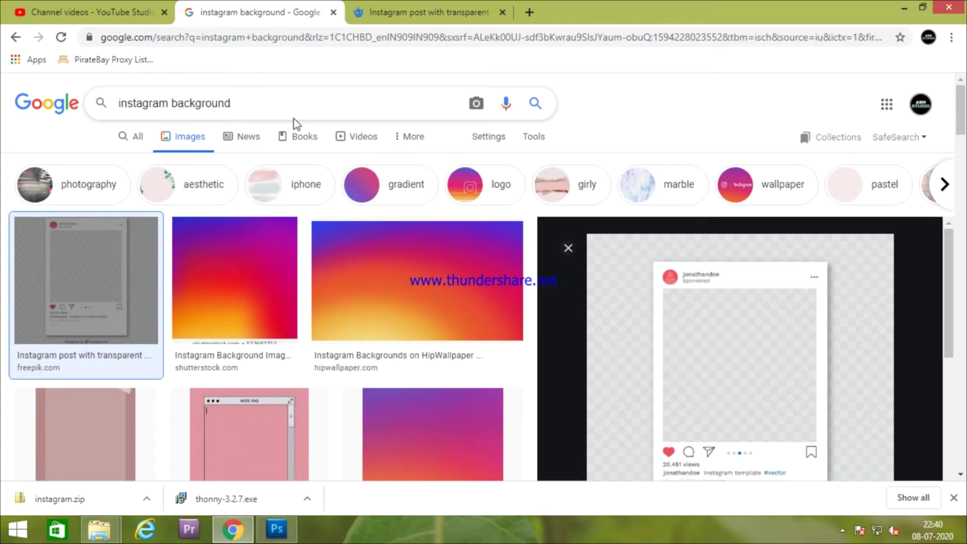
key(BackSpace)
key(BackSpace)
key(BackSpace)
key(BackSpace)
key(BackSpace)
key(BackSpace)
key(BackSpace)
- Search Google Images for 'girls' and browse through the results
text(irls)
key(Return)
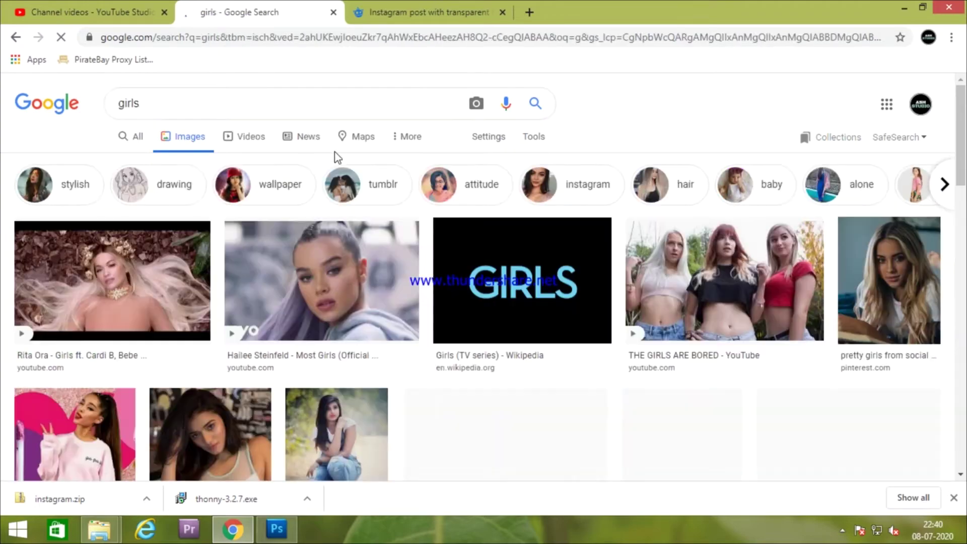
scroll(609, 249, down, 4)
scroll(609, 250, down, 4)
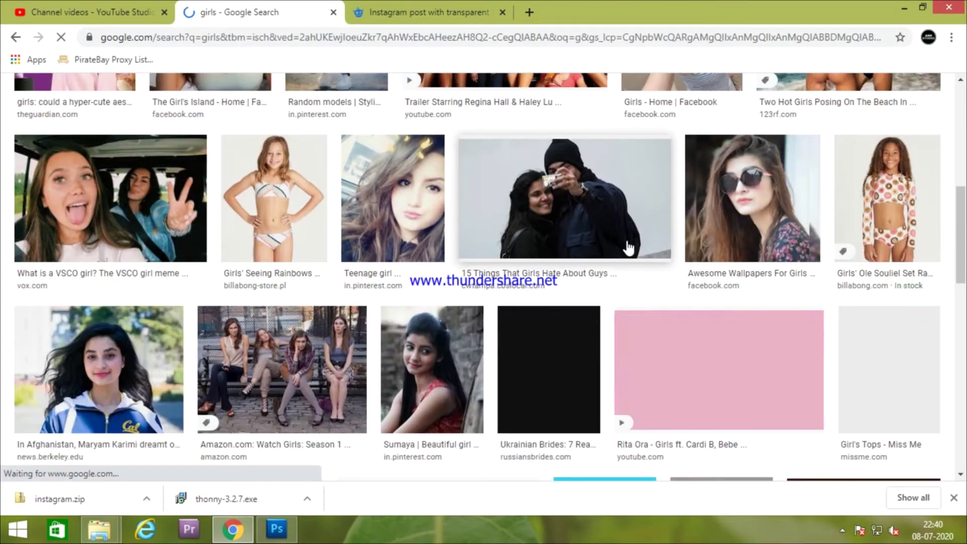
scroll(585, 261, down, 4)
scroll(585, 261, down, 6)
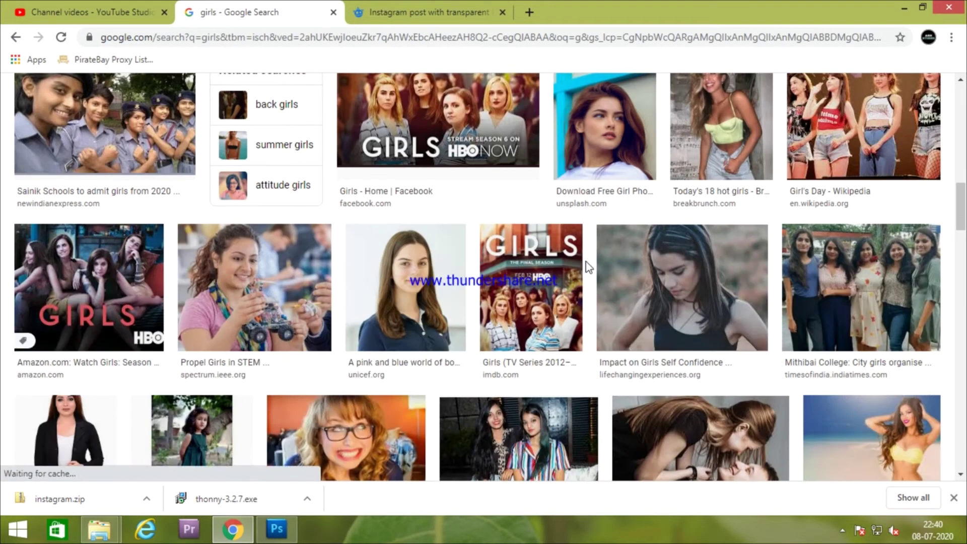
scroll(585, 262, up, 10)
scroll(586, 264, up, 7)
scroll(587, 268, down, 7)
scroll(587, 268, down, 6)
scroll(587, 263, down, 4)
scroll(586, 263, down, 4)
scroll(587, 268, down, 2)
scroll(587, 268, down, 2)
scroll(587, 268, down, 2)
scroll(587, 268, down, 2)
scroll(587, 268, down, 3)
scroll(587, 268, down, 2)
scroll(587, 268, down, 5)
scroll(588, 267, down, 1)
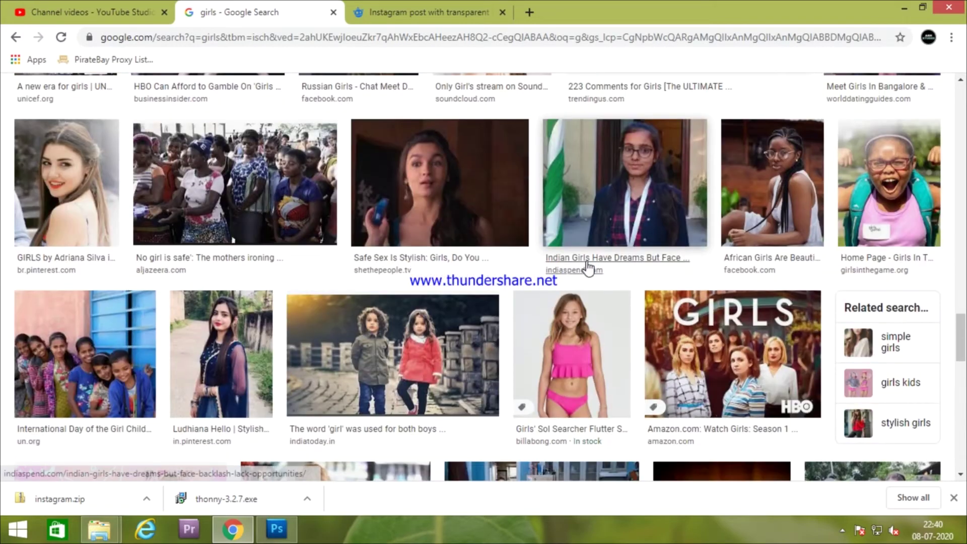
scroll(587, 268, down, 5)
scroll(587, 268, up, 1)
scroll(587, 268, up, 8)
scroll(588, 268, up, 5)
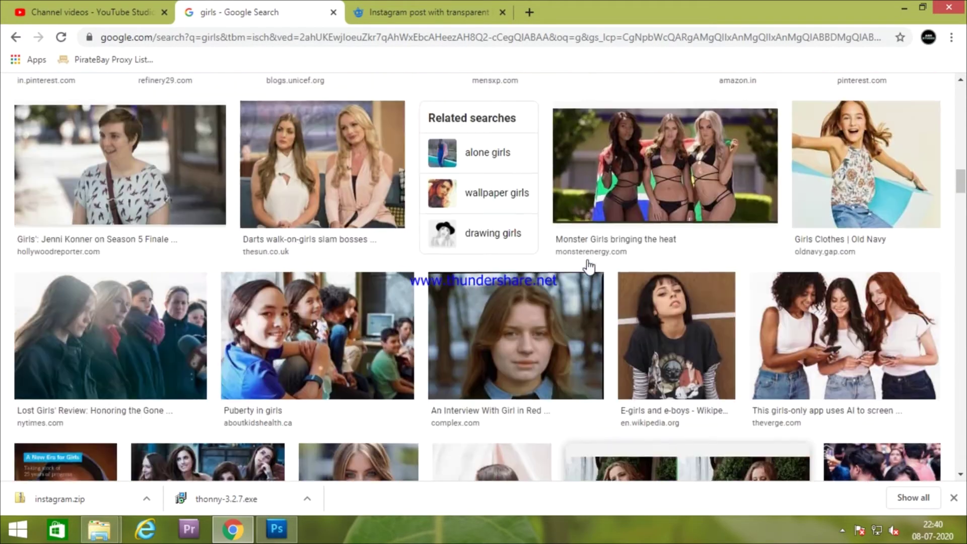
scroll(588, 268, up, 7)
- Preview candidate photos: the Mumbai girl, the girl in the green dress, and Random models
click(620, 337)
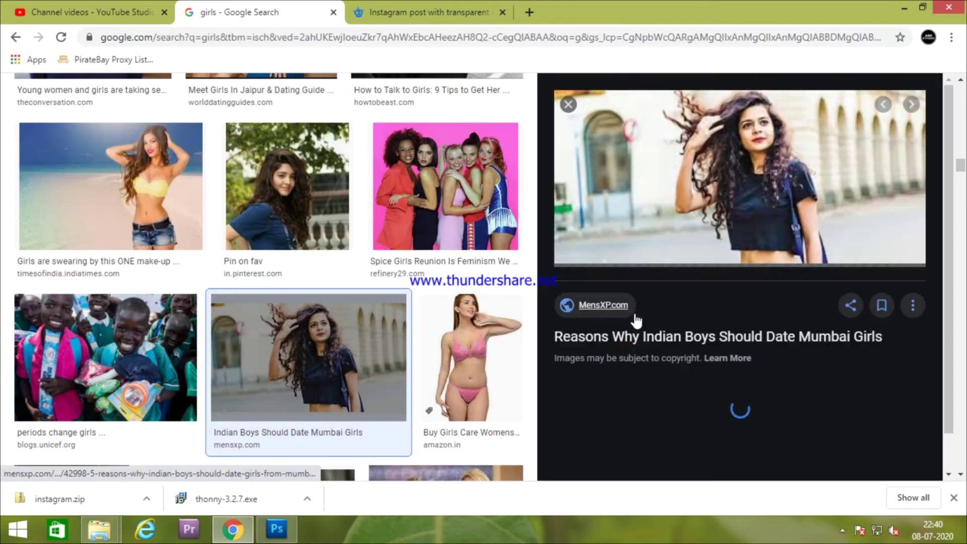
scroll(739, 356, down, 1)
scroll(739, 355, down, 2)
scroll(739, 355, down, 3)
scroll(740, 361, down, 1)
scroll(741, 362, down, 4)
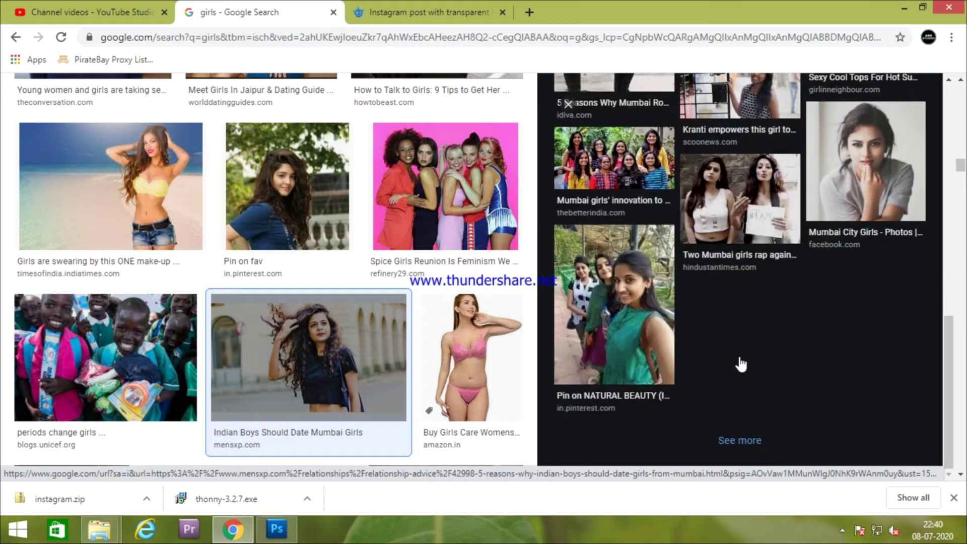
scroll(414, 309, up, 6)
scroll(415, 310, up, 3)
click(456, 216)
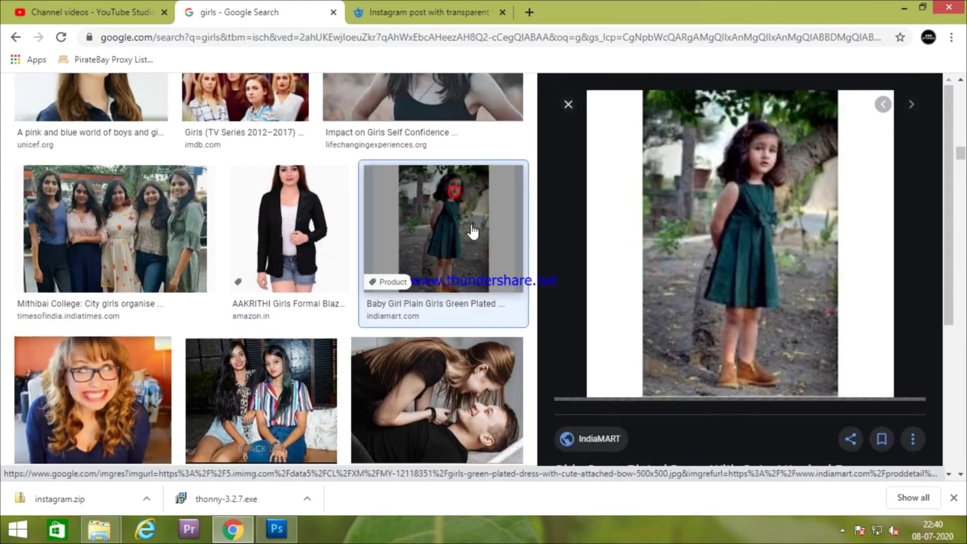
scroll(421, 252, down, 5)
scroll(429, 254, down, 5)
scroll(438, 256, down, 5)
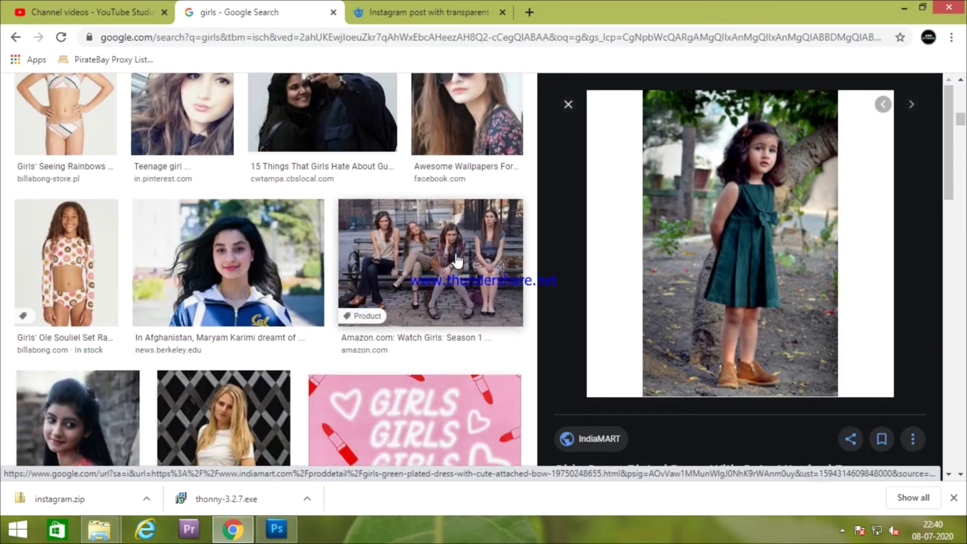
scroll(457, 260, down, 5)
click(236, 227)
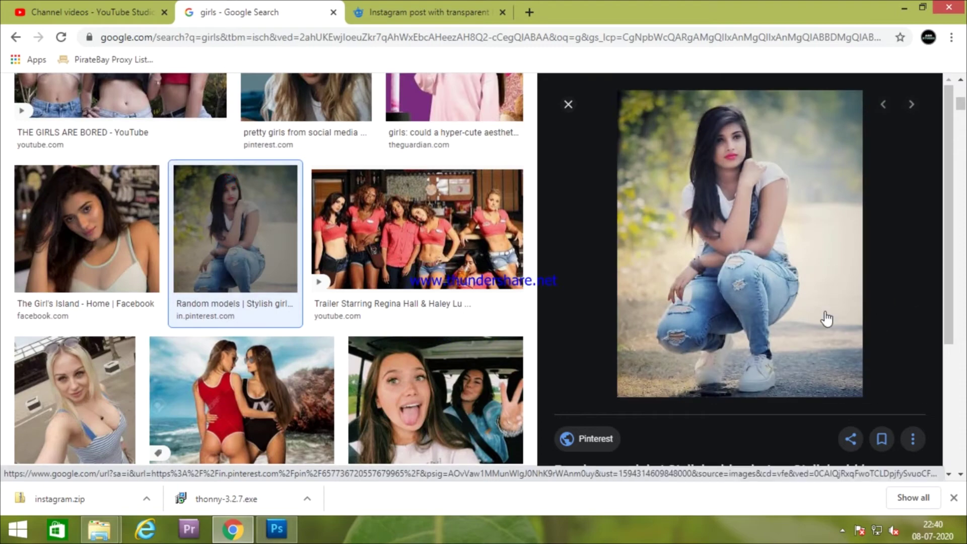
scroll(854, 312, down, 2)
scroll(853, 313, down, 5)
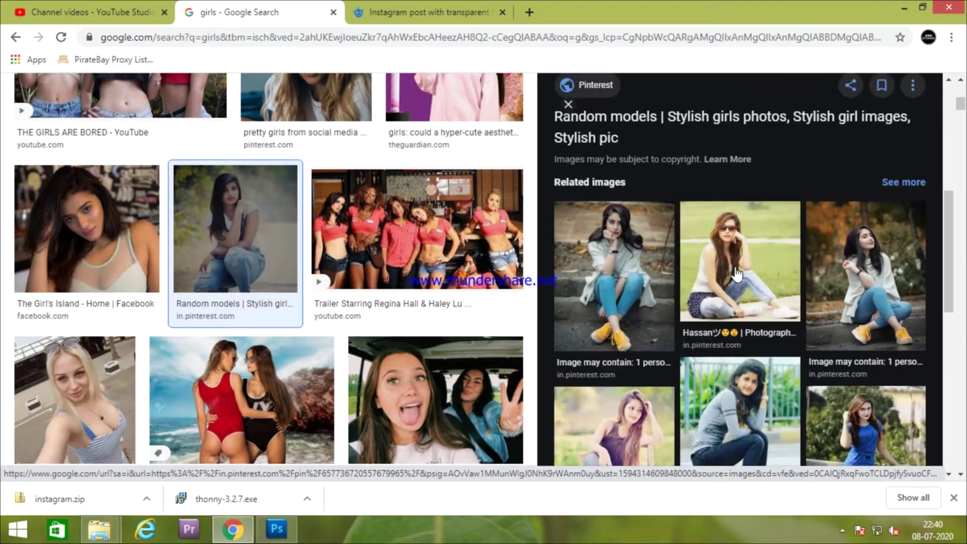
- Copy the related photo of the girl in a beanie and return to Photoshop
click(870, 298)
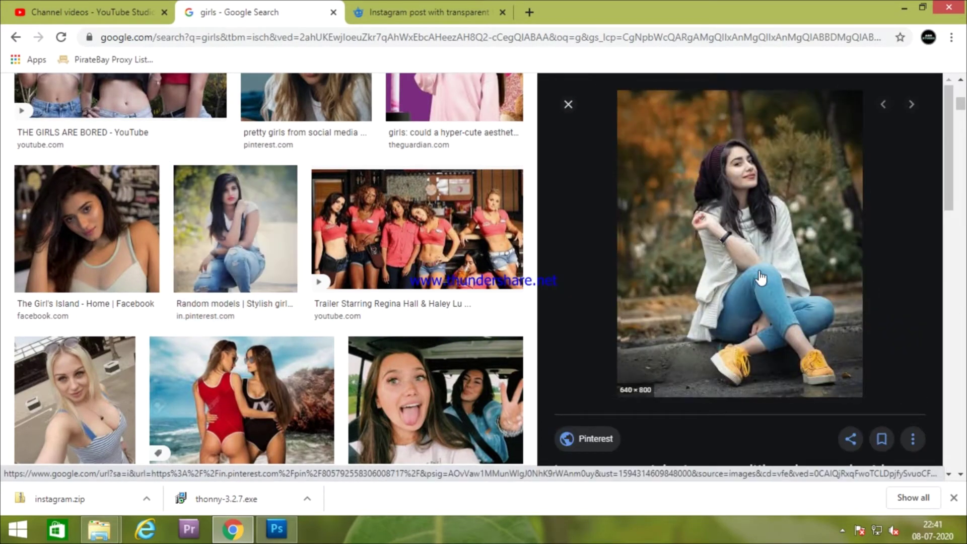
right_click(729, 259)
click(786, 396)
click(277, 529)
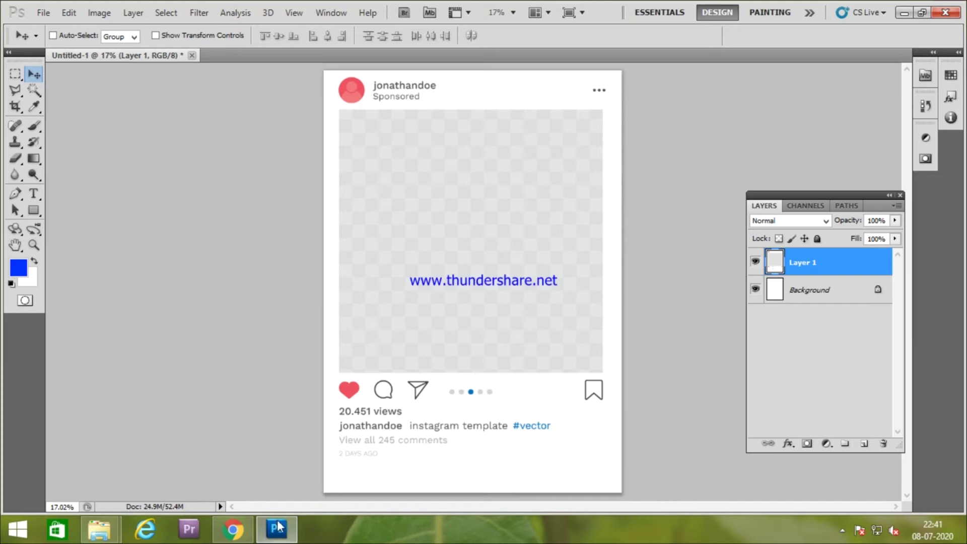
- Paste the beanie photo as Layer 2, enlarge it about 355%, fade to 13%, and fit it over the frame
key(ctrl+v)
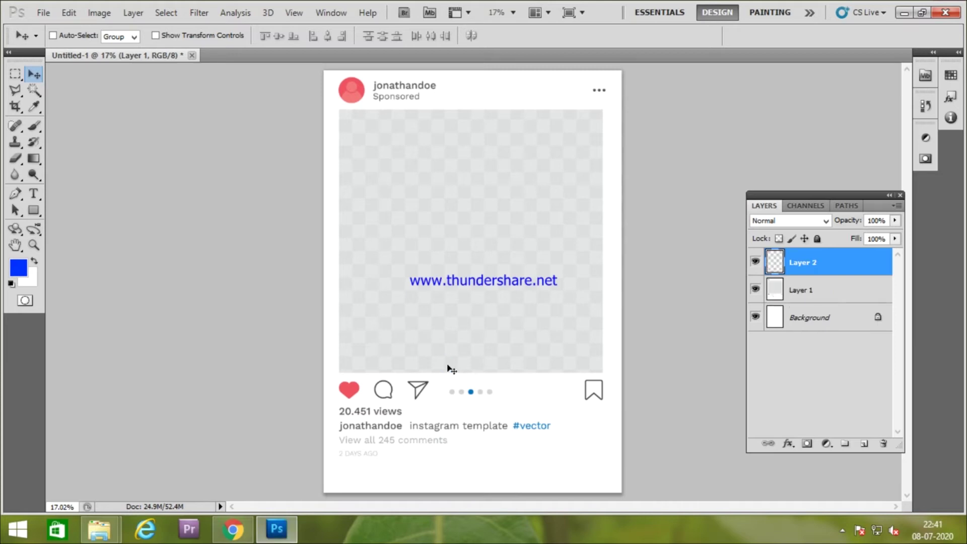
key(ctrl+t)
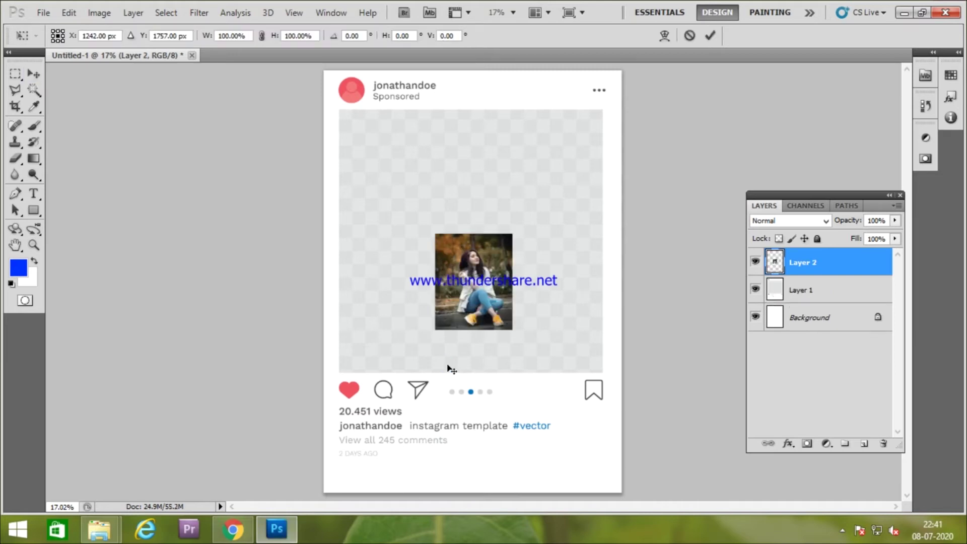
drag(512, 234, 601, 92)
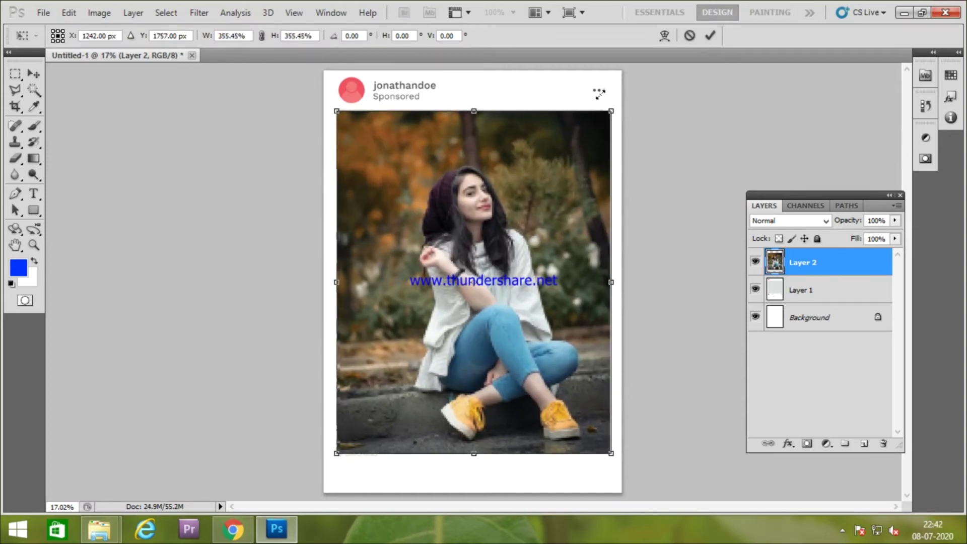
drag(853, 224, 792, 235)
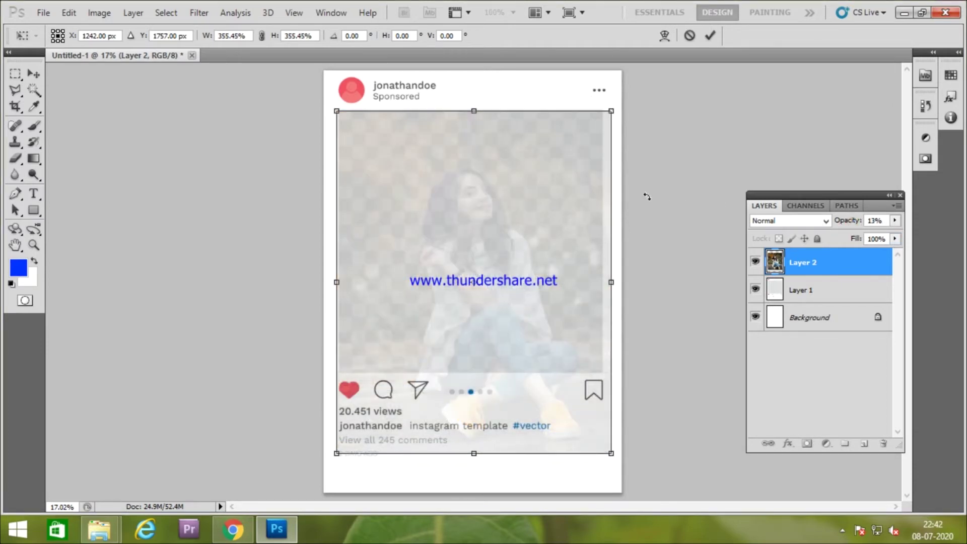
key(Left)
key(Left)
key(Left)
key(Left)
key(Left)
key(Left)
key(Up)
key(Up)
key(Right)
key(Right)
key(Right)
key(Right)
key(Right)
key(Right)
key(Right)
key(Right)
key(Right)
key(Up)
key(Up)
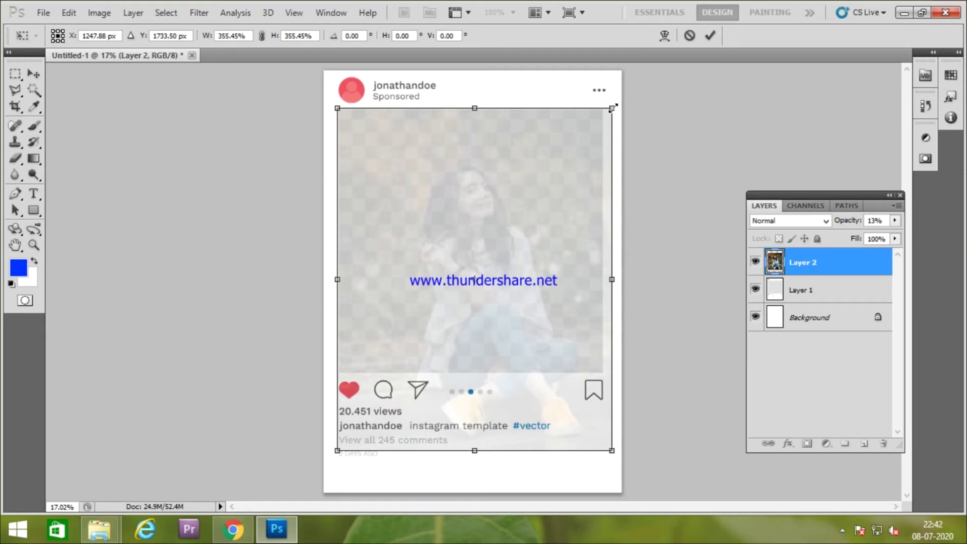
click(710, 35)
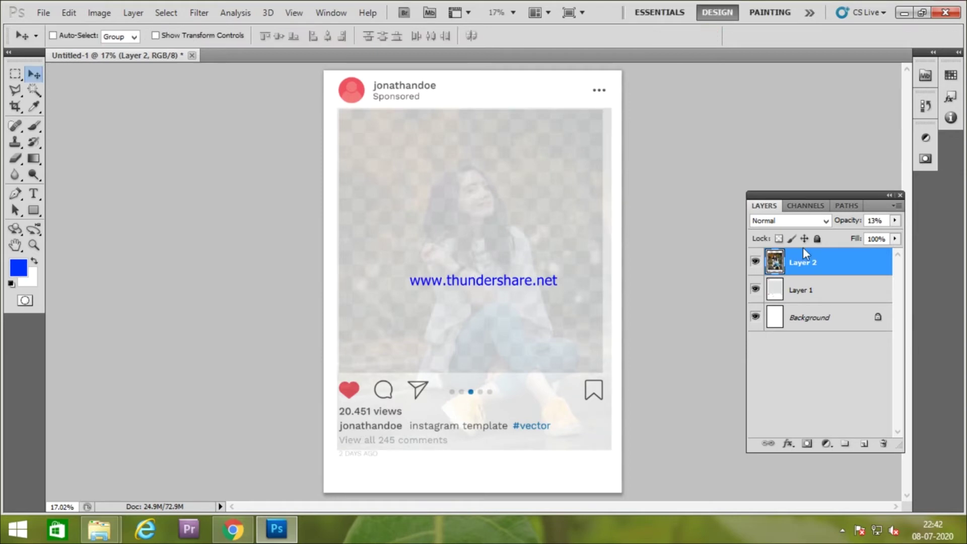
- Set the photo layer to 33% opacity and duplicate it
drag(841, 227, 926, 217)
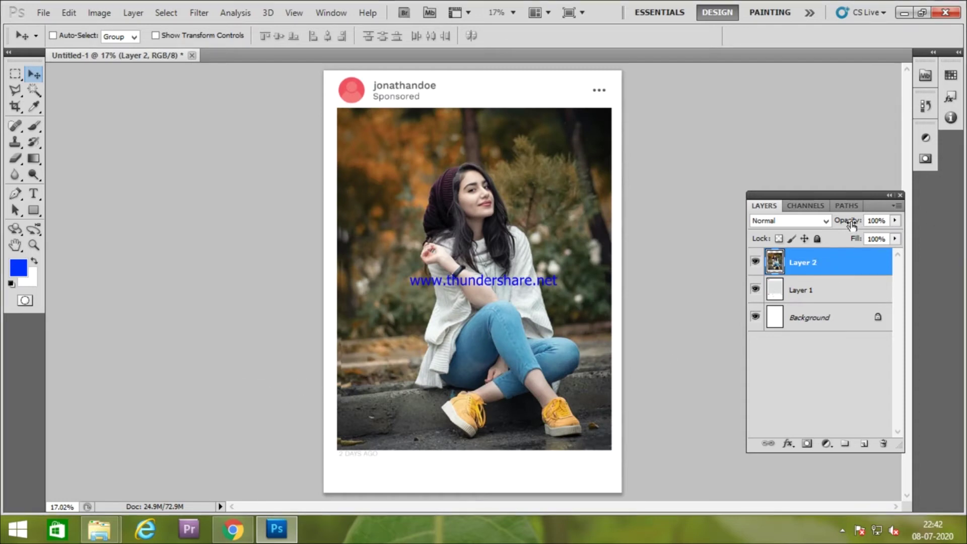
drag(857, 227, 808, 237)
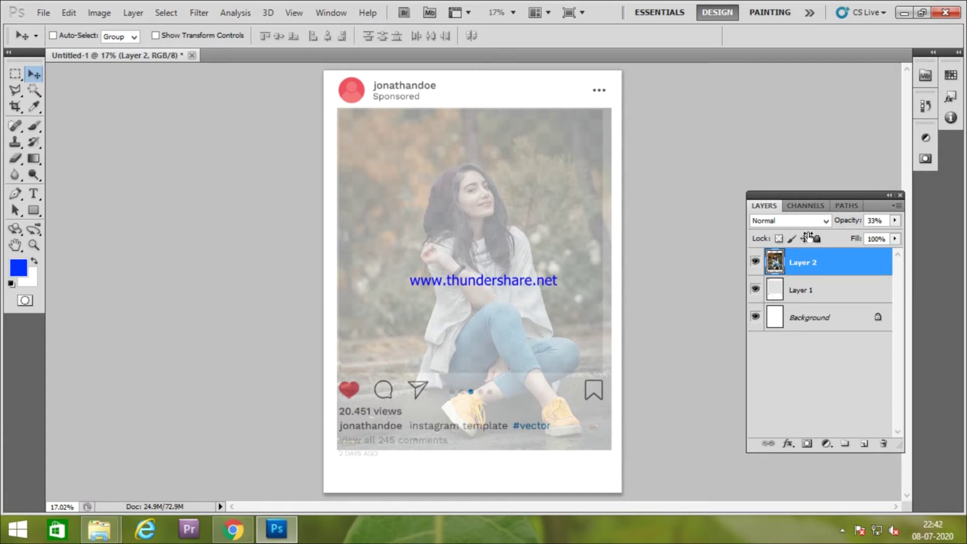
key(ctrl+j)
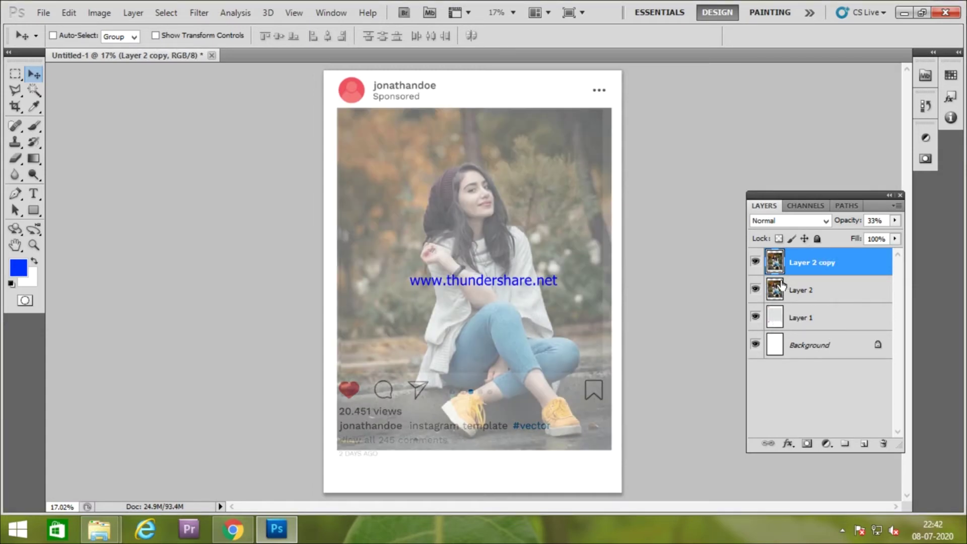
- Load Layer 1 as a selection and hide both Layer 2 and Layer 2 copy
click(777, 318)
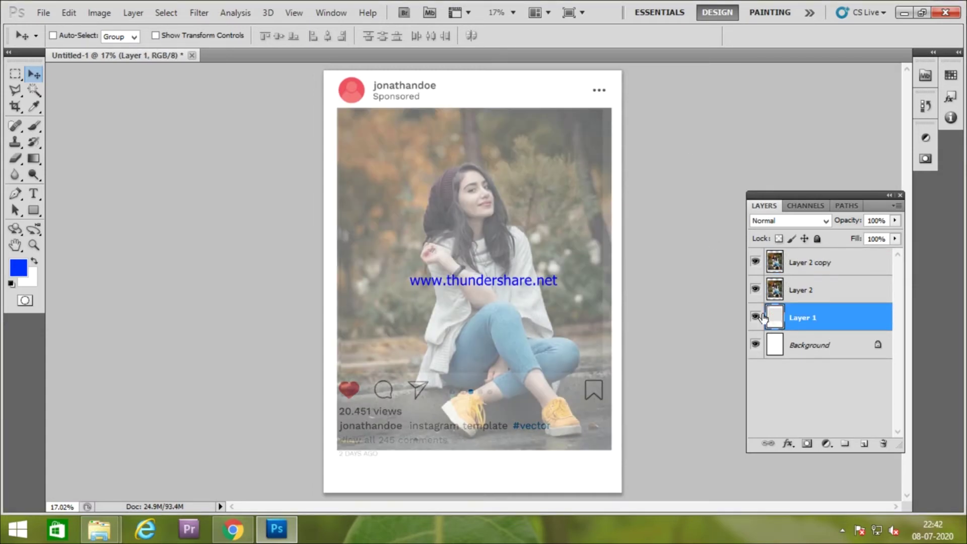
ctrl+click(775, 316)
click(755, 262)
click(755, 288)
- Select the template's square photo frame and move Layer 2 copy beneath Layer 2
click(15, 74)
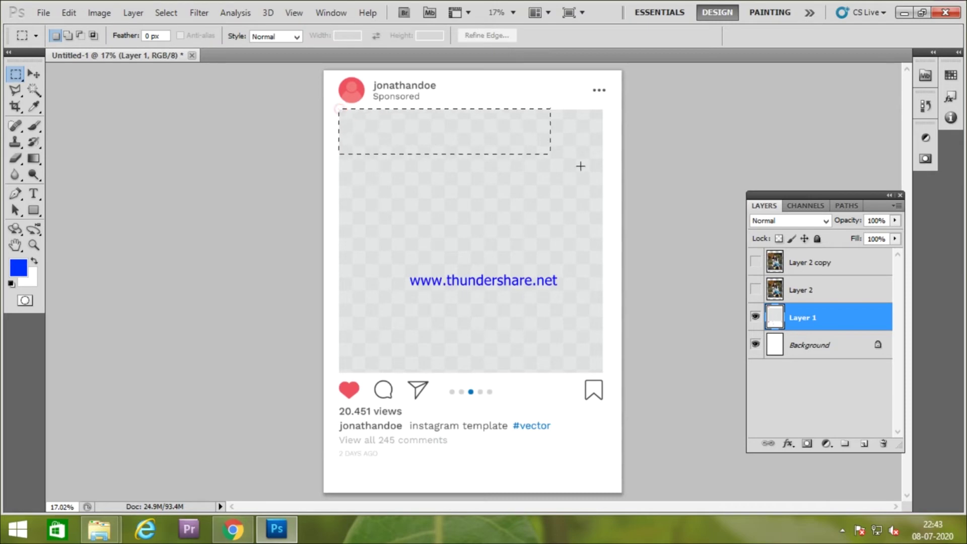
drag(603, 371, 603, 372)
click(755, 289)
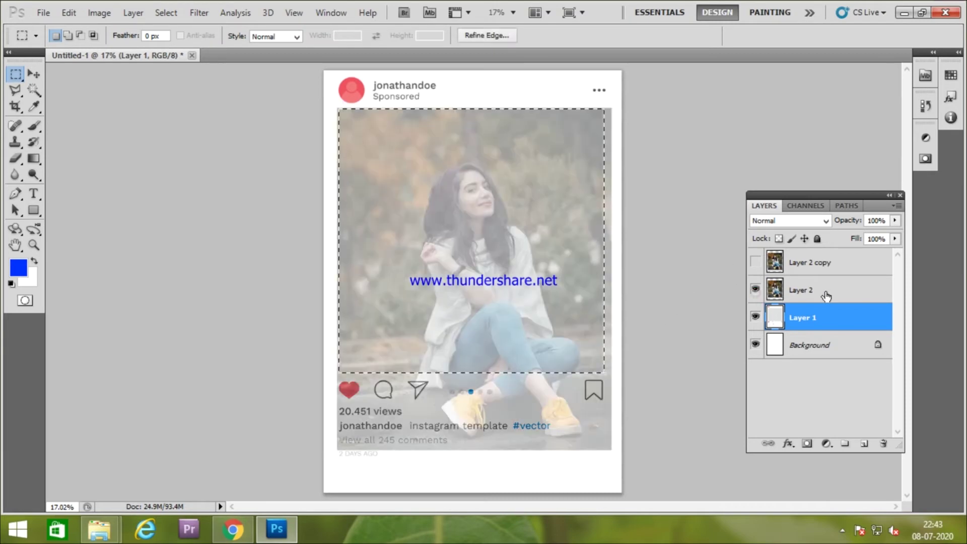
click(803, 270)
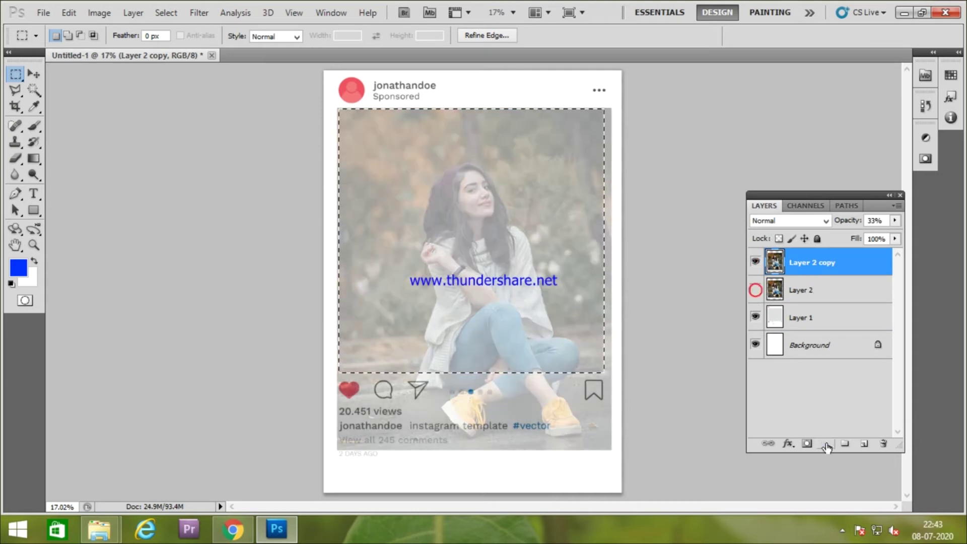
drag(807, 265, 816, 301)
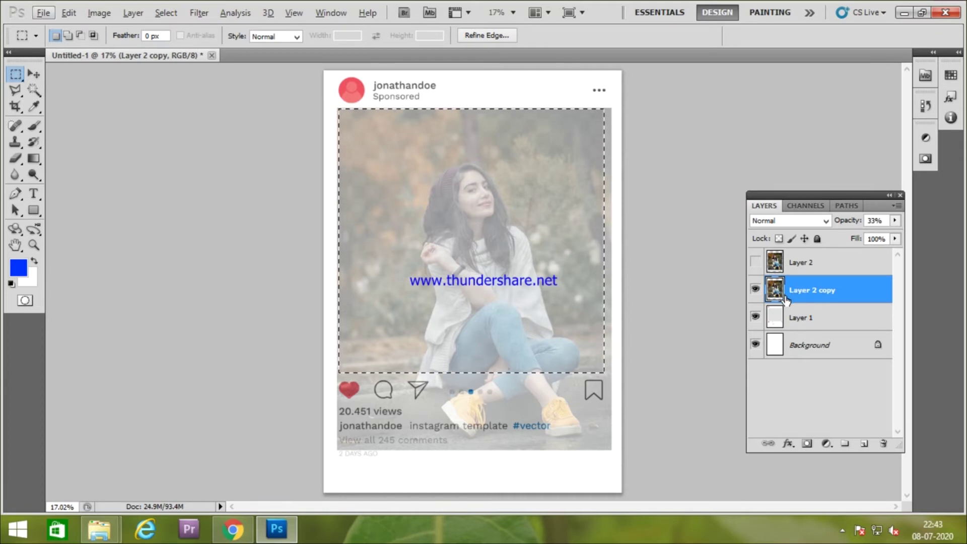
right_click(479, 303)
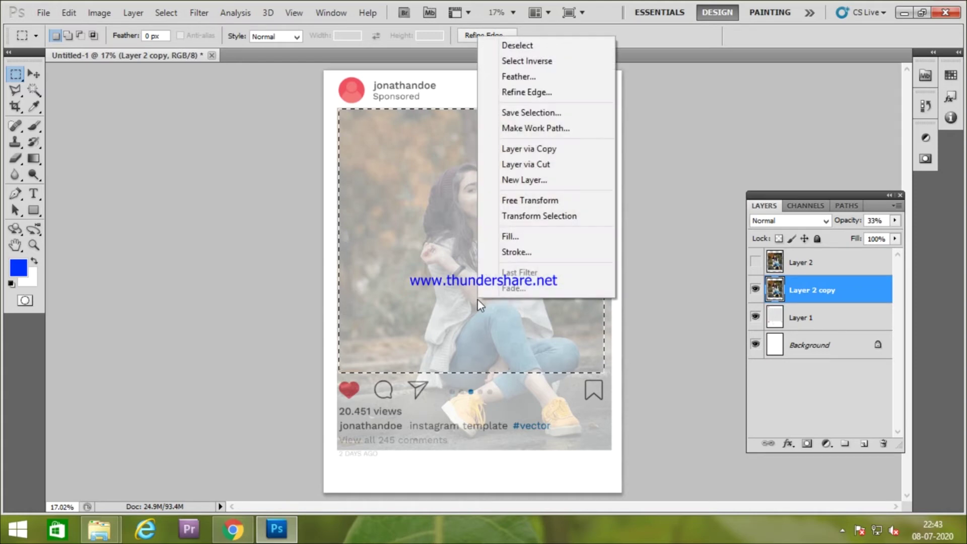
- Cut the selected frame area into a new Layer 3 and hide it
click(534, 164)
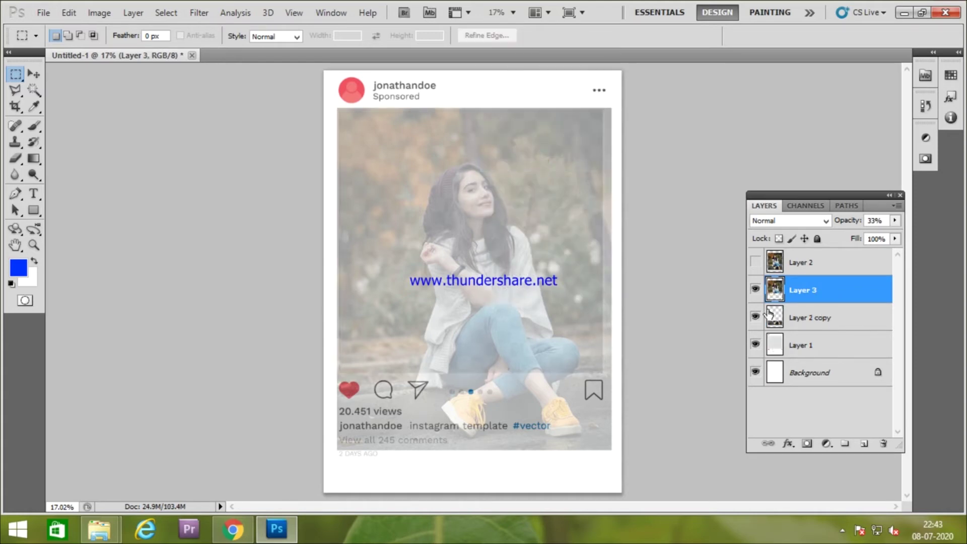
click(756, 290)
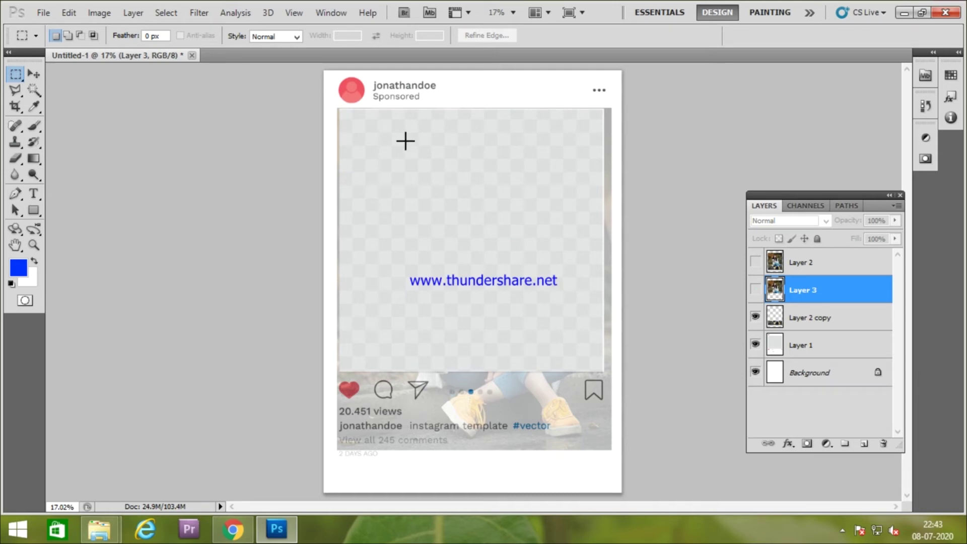
key(e)
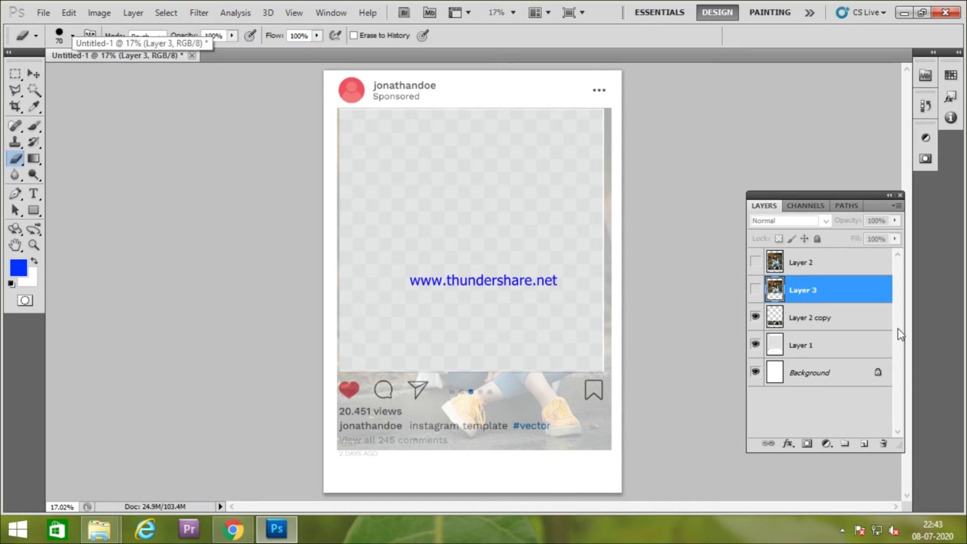
click(800, 314)
- Erase leftover edge lines on Layer 2 copy, set it to 100% opacity, and show Layer 3
drag(609, 119, 445, 110)
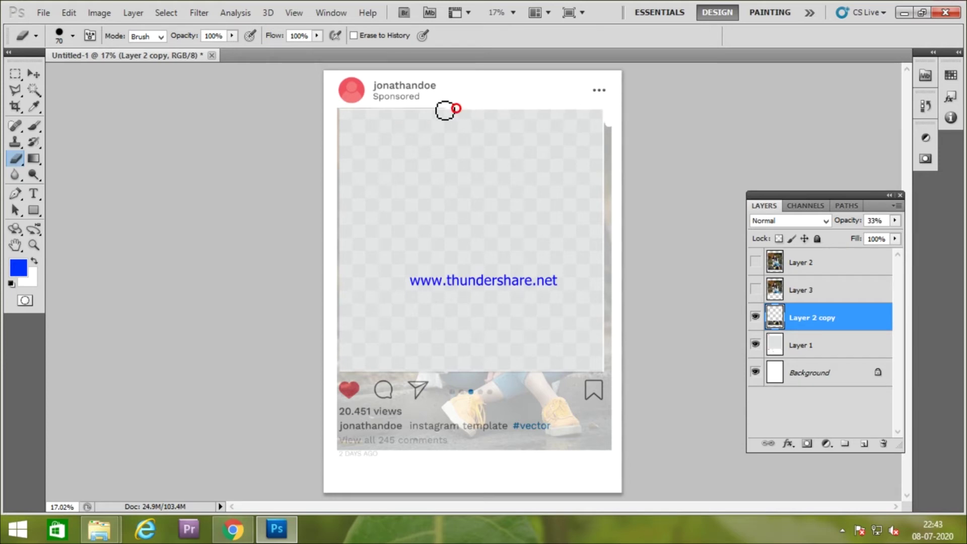
drag(445, 110, 339, 148)
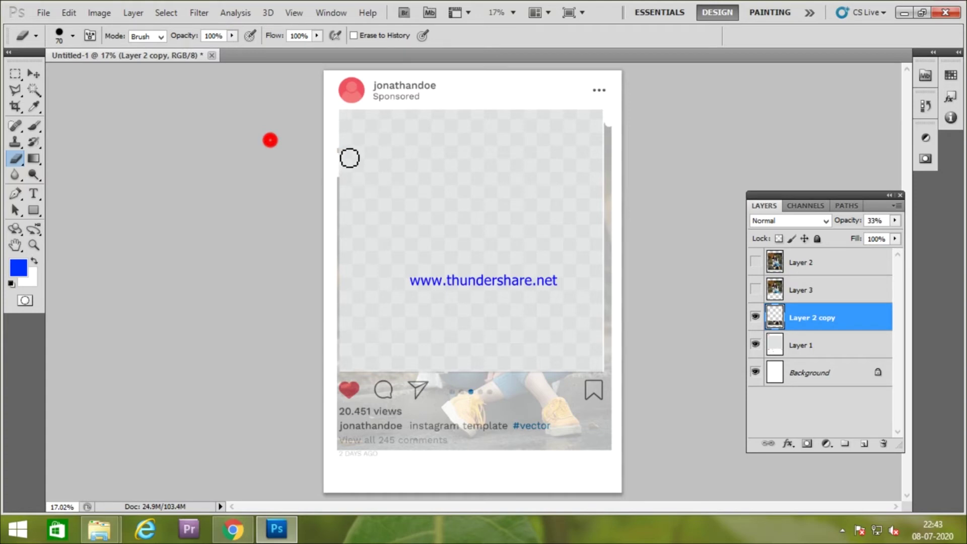
key(])
key(])
key(])
drag(339, 148, 341, 172)
key(])
key(])
key(])
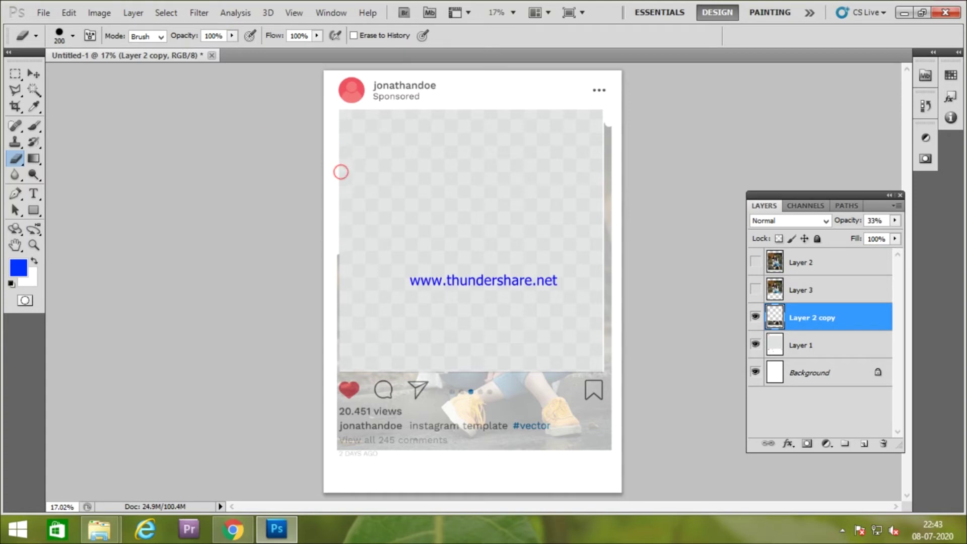
drag(324, 267, 336, 358)
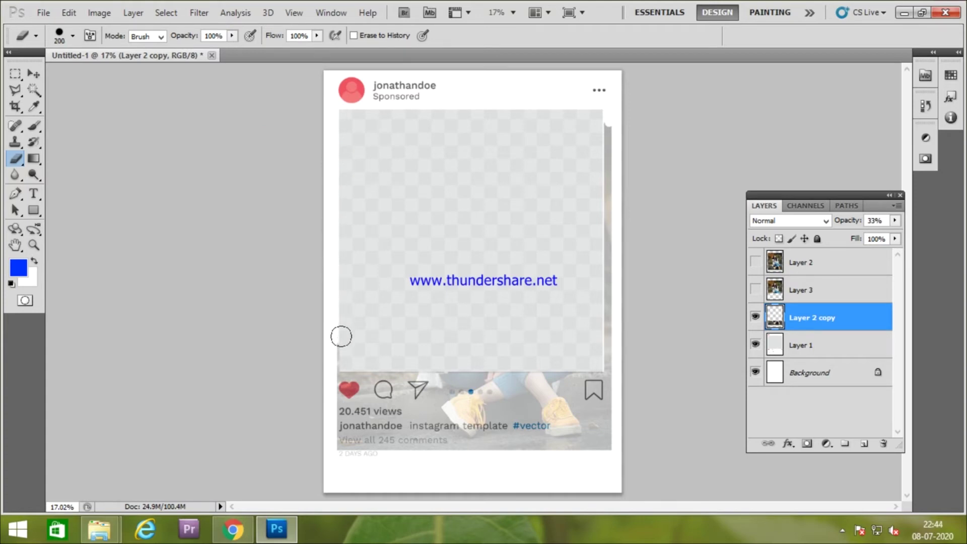
drag(610, 128, 604, 353)
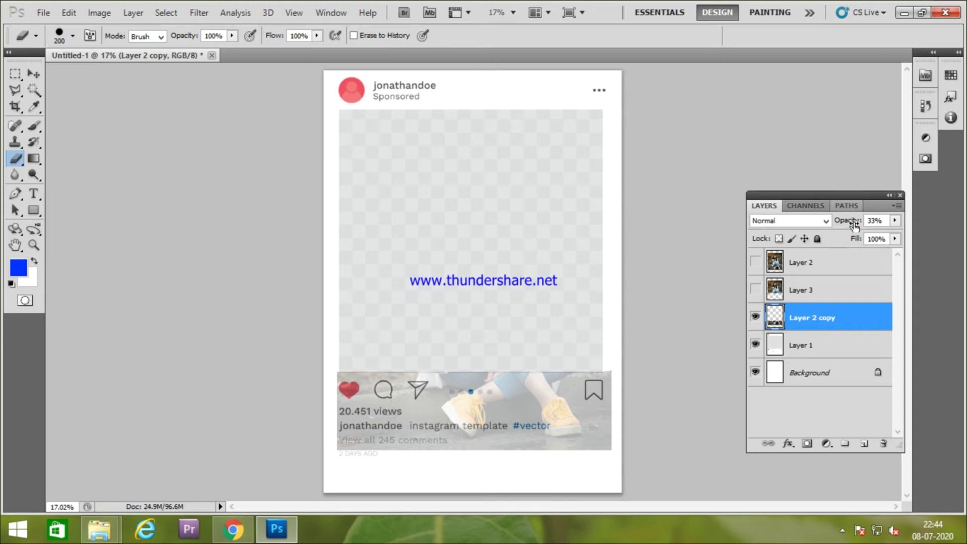
drag(854, 221, 963, 216)
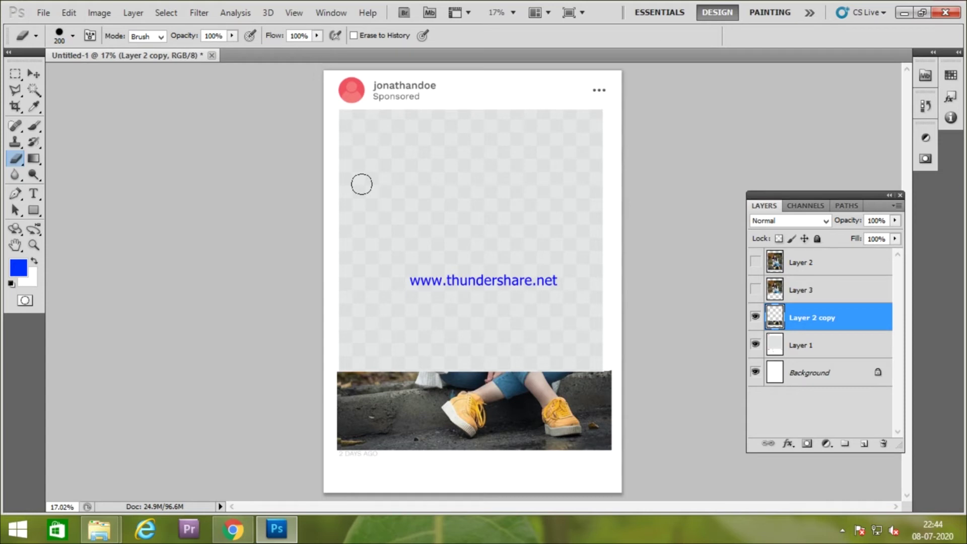
click(755, 290)
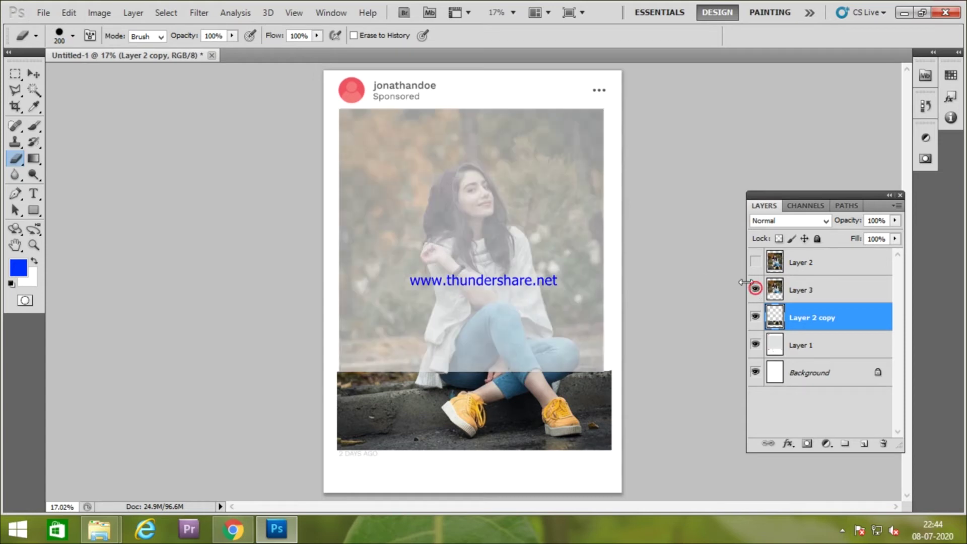
- Set Layer 3 to 100% opacity, then delete Layer 3 and Layer 2 copy, showing faded Layer 2
drag(850, 220, 962, 220)
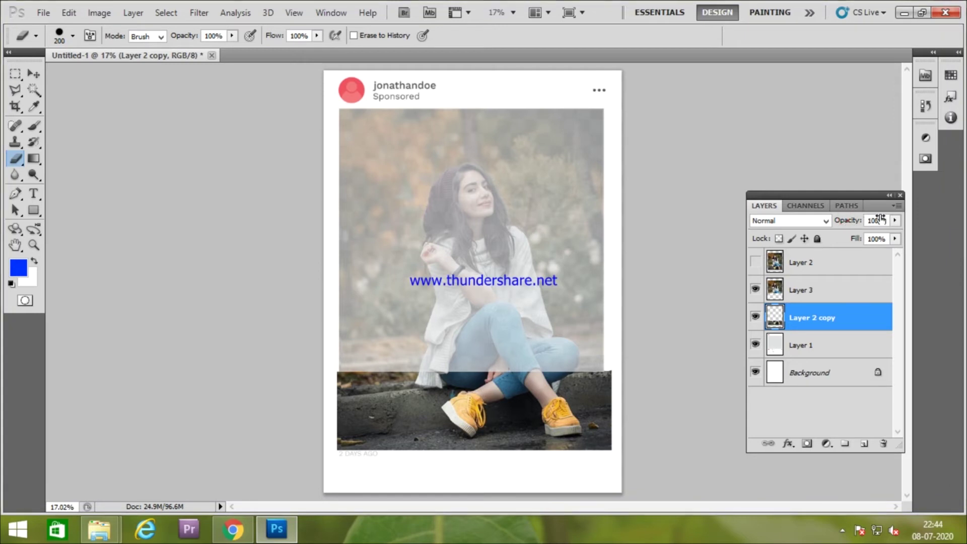
click(813, 288)
drag(851, 220, 953, 220)
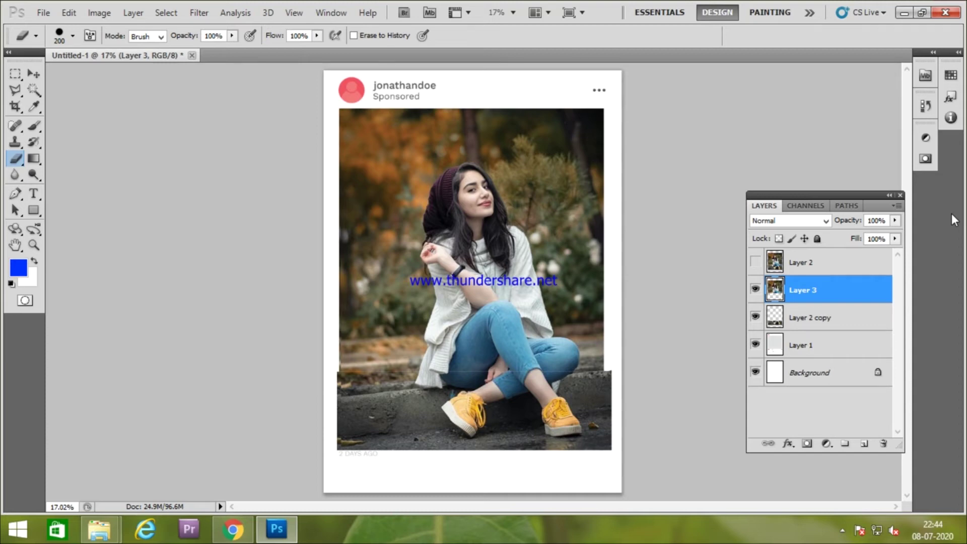
key(Delete)
key(Delete)
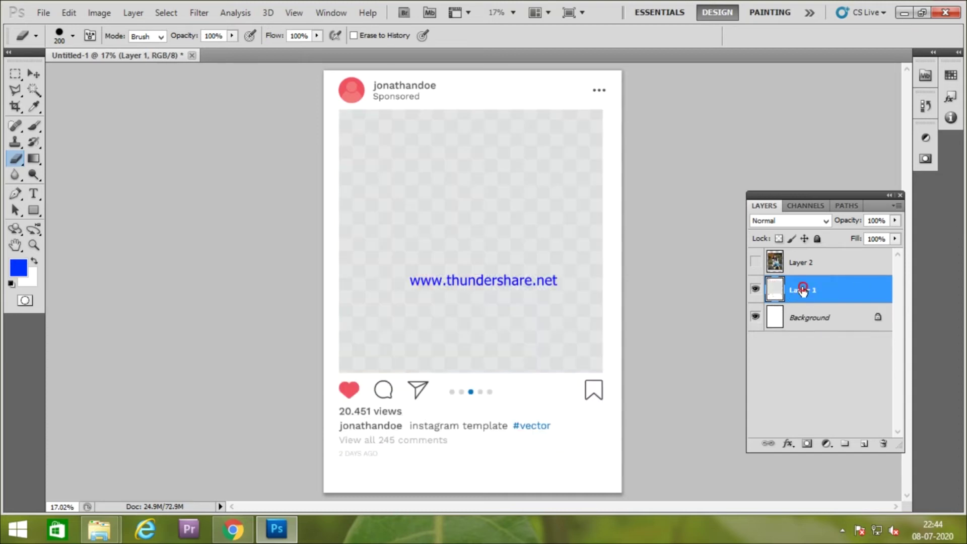
click(756, 262)
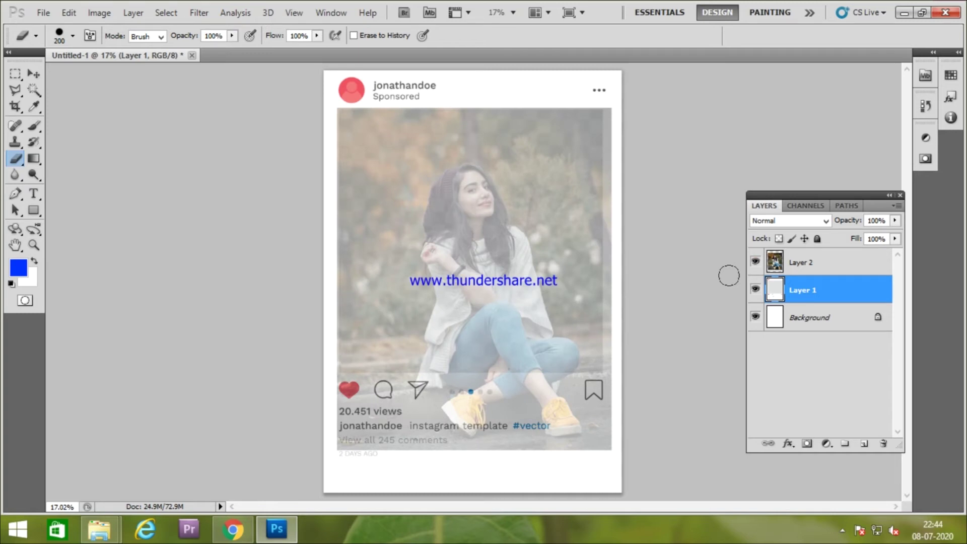
- Nudge the template layer with Free Transform and commit it unchanged
key(ctrl+t)
key(Up)
key(Up)
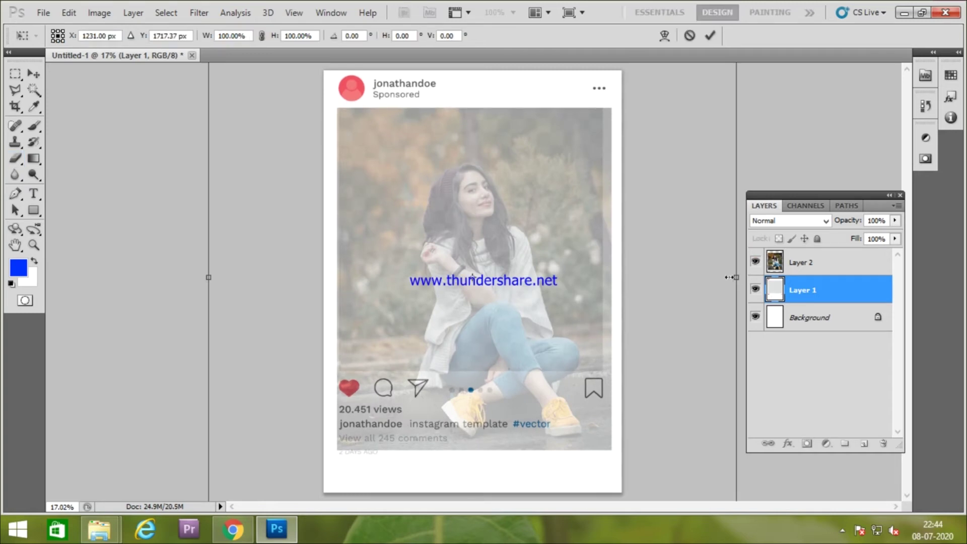
key(Down)
key(Down)
key(Down)
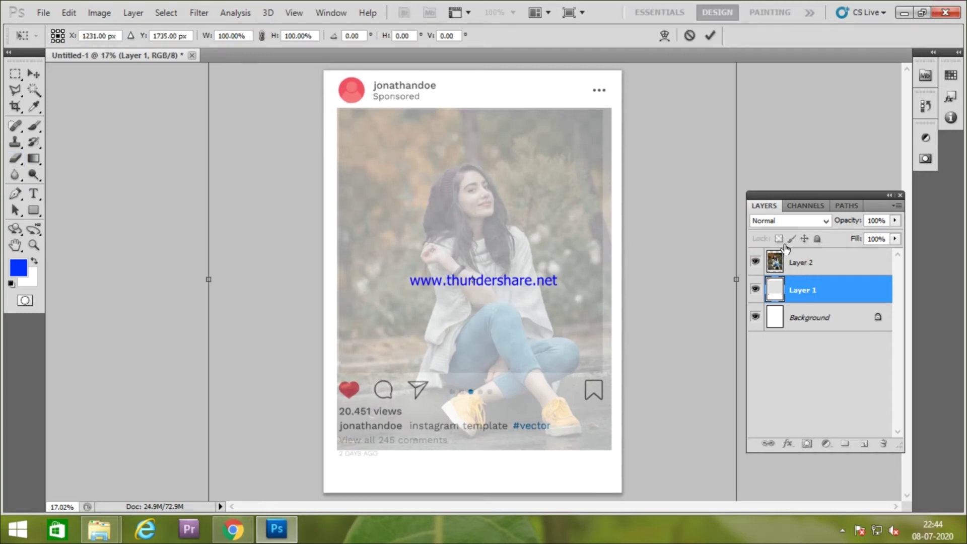
click(714, 41)
- Rotate the Layer 2 photo about 5° clockwise and nudge it into position
click(804, 265)
key(ctrl+t)
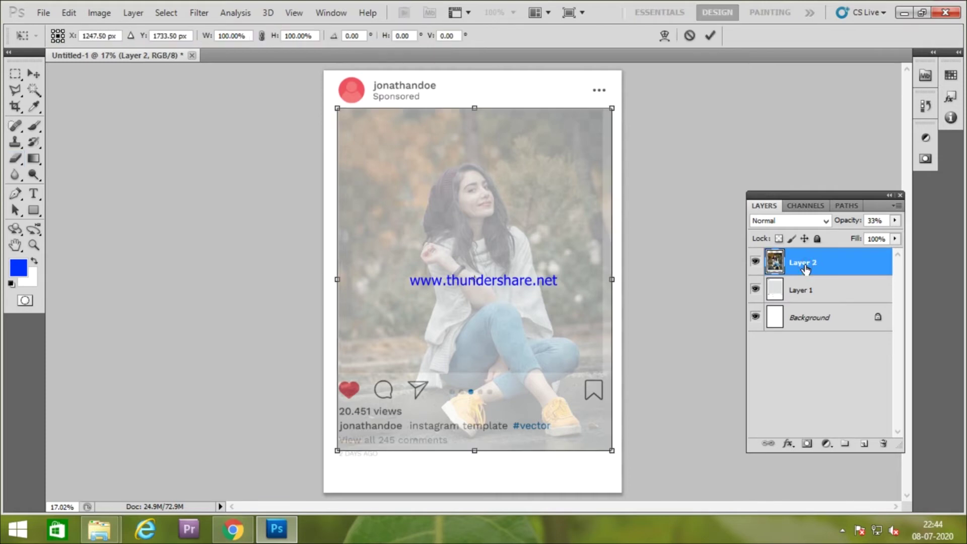
key(Up)
key(Up)
key(Up)
key(Up)
key(Up)
key(Up)
key(Up)
key(Up)
key(Up)
key(Up)
key(Up)
key(Up)
key(Up)
drag(644, 156, 659, 163)
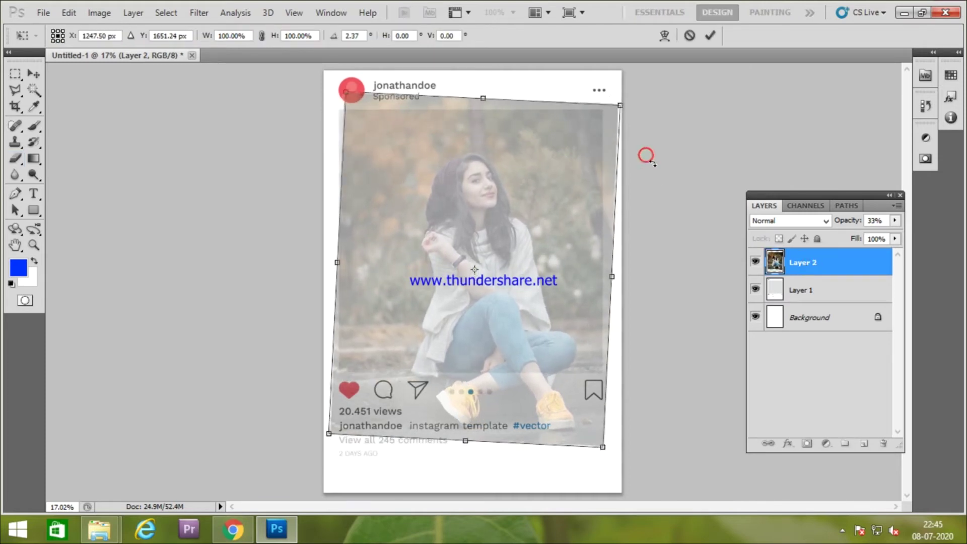
key(Up)
key(Up)
drag(658, 117, 661, 117)
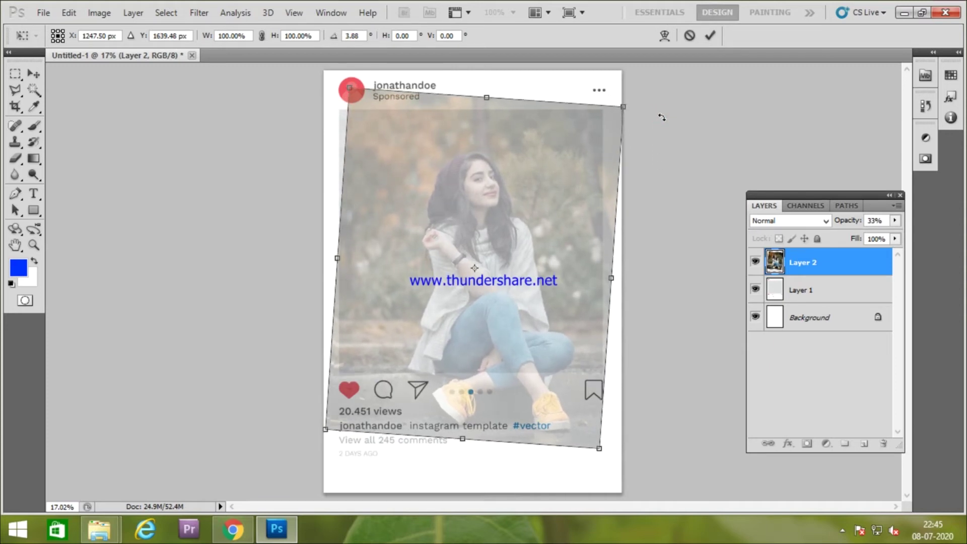
key(Right)
key(Right)
key(Right)
key(Right)
key(Right)
key(Right)
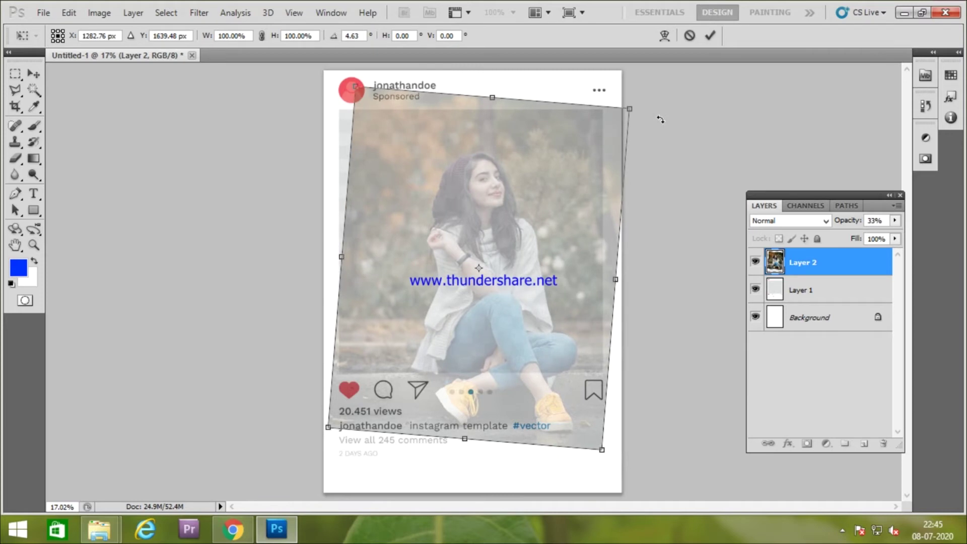
key(Left)
key(Left)
key(Left)
key(Left)
key(Left)
key(Left)
key(Left)
key(Left)
key(Left)
key(Left)
key(Left)
key(Left)
key(Left)
key(Left)
key(Left)
key(Left)
key(Left)
key(Left)
key(Left)
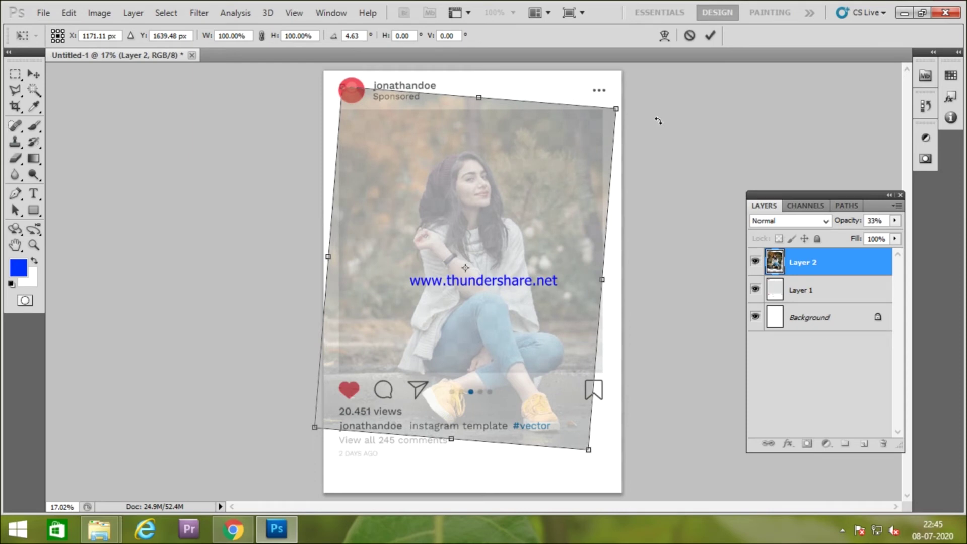
- Enlarge the photo to 109.55%, set 57% opacity, refine tilt and position, and apply
drag(848, 220, 938, 234)
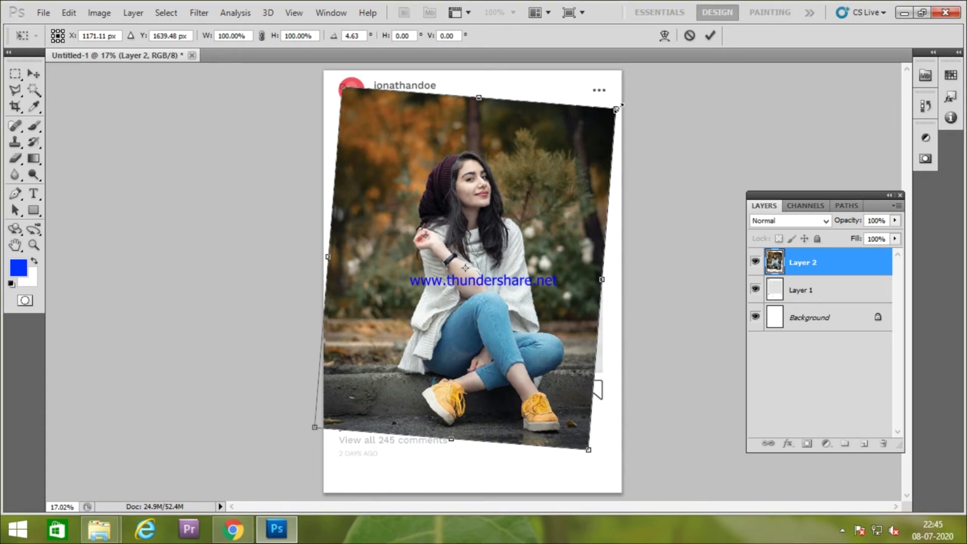
drag(620, 106, 623, 99)
drag(853, 221, 822, 222)
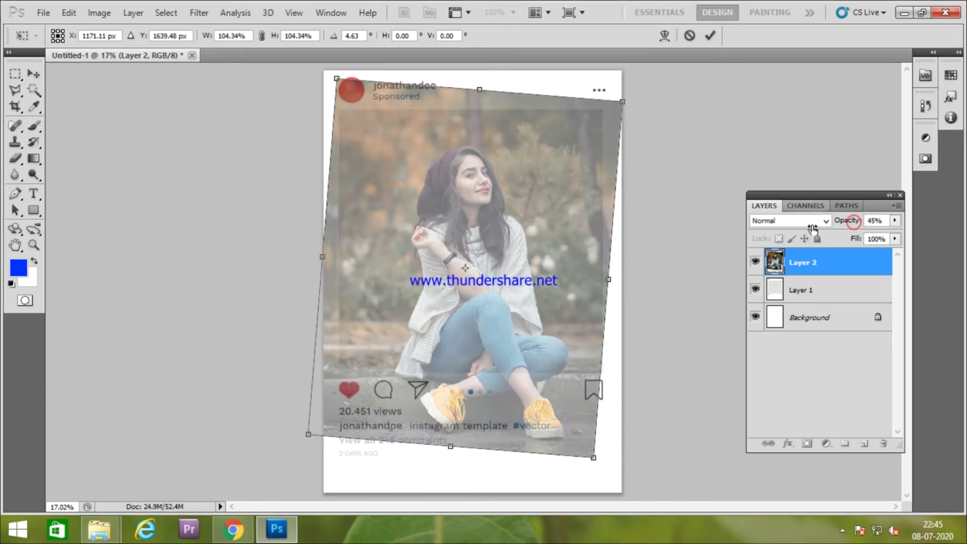
drag(633, 90, 650, 92)
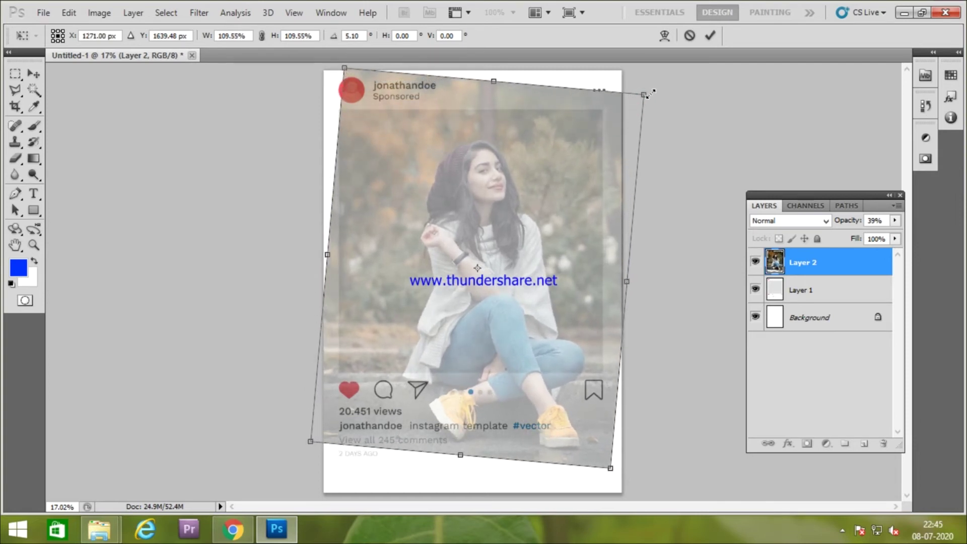
key(ctrl+z)
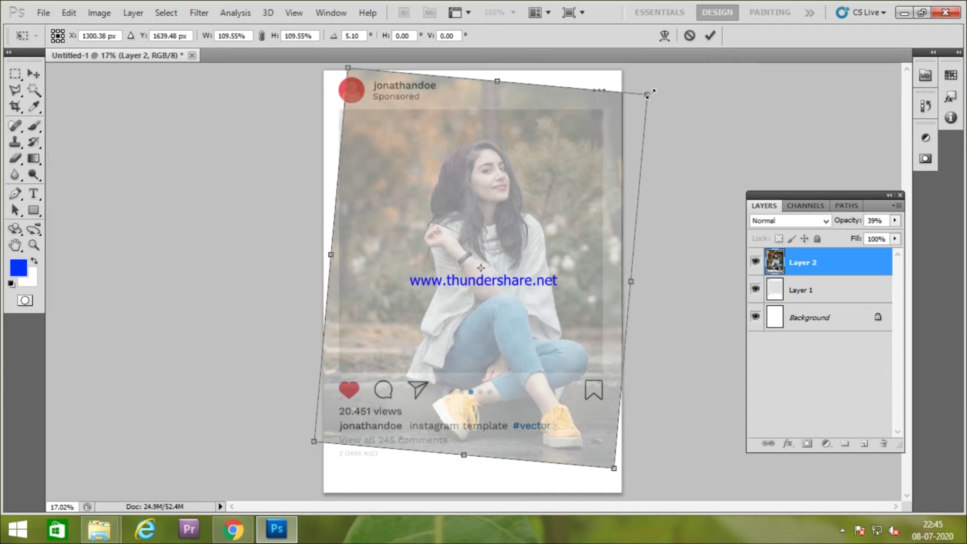
key(ctrl+z)
key(ctrl+z)
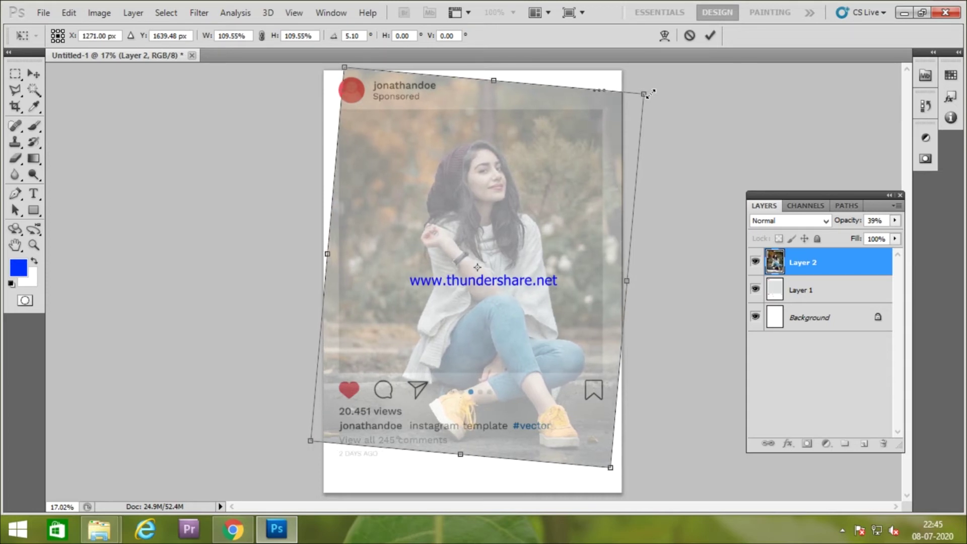
mouse_move(660, 79)
mouse_down()
mouse_move(659, 70)
mouse_move(665, 77)
mouse_up()
drag(857, 222, 864, 221)
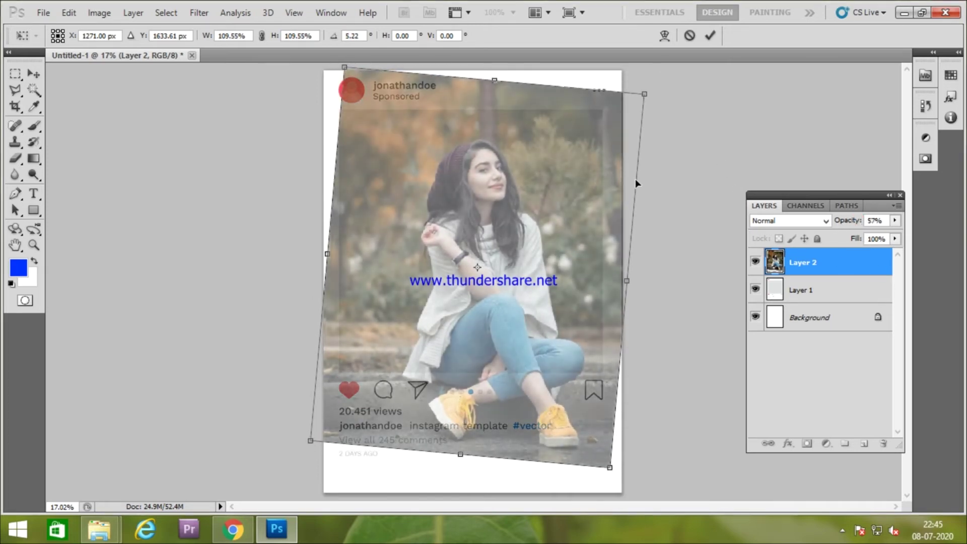
drag(572, 187, 576, 174)
drag(660, 80, 663, 83)
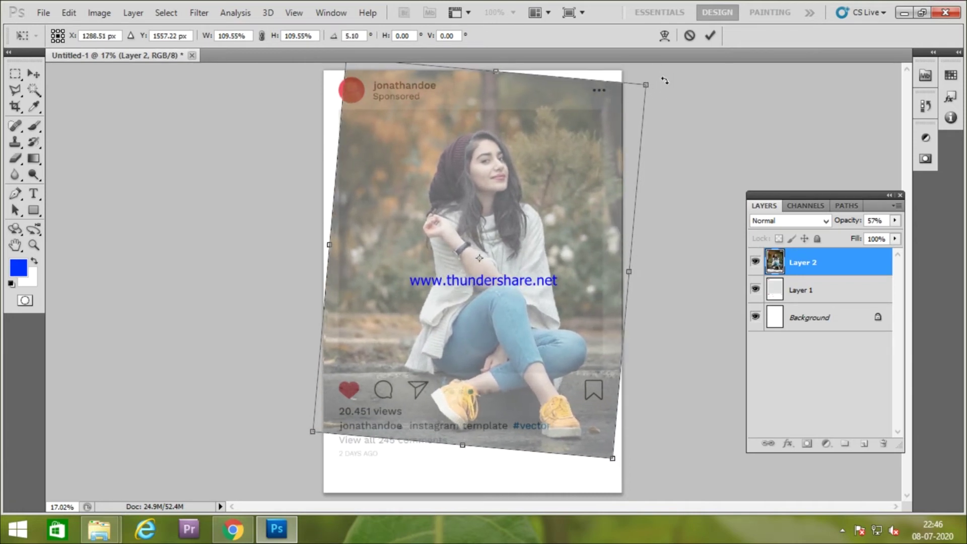
click(710, 35)
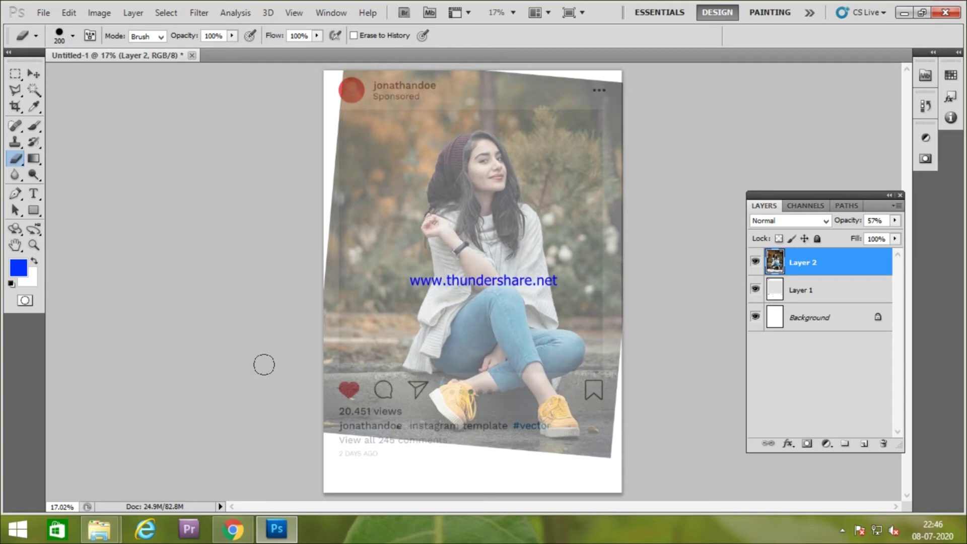
- Duplicate Layer 2 with Ctrl+J and hide the original so only Layer 2 copy shows
click(15, 75)
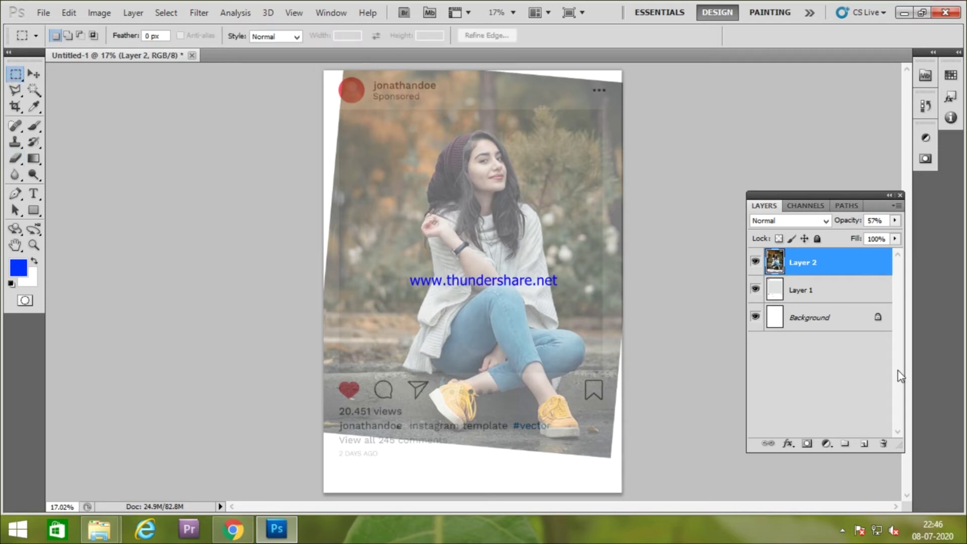
key(ctrl+j)
click(755, 262)
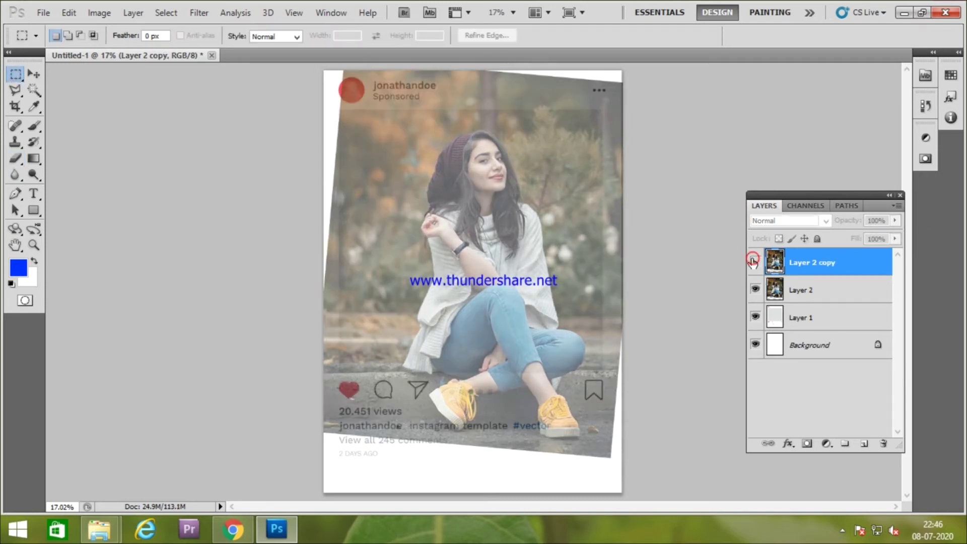
click(755, 289)
click(755, 262)
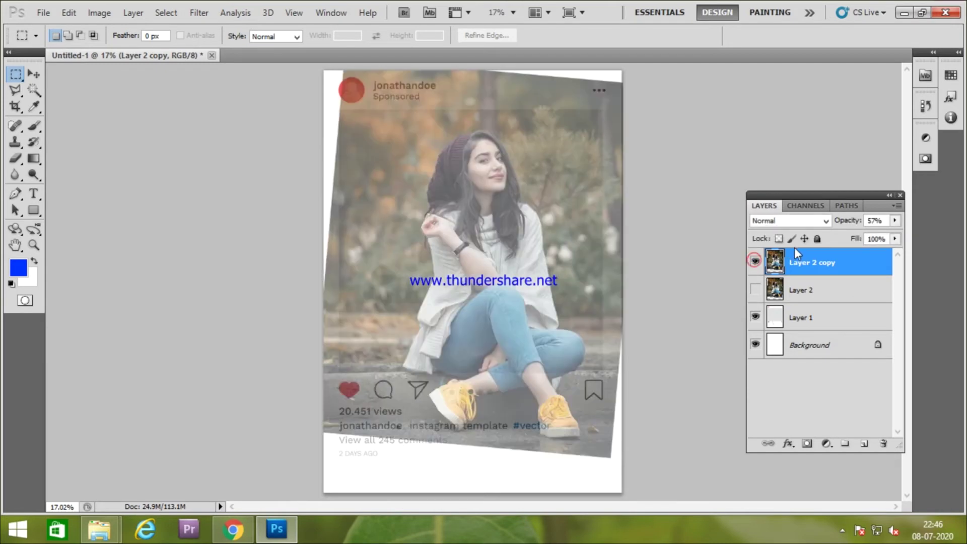
- Cut the photo's bottom shoe strip to a new 100%-opacity Layer 3, hiding Layer 2 copy
click(754, 262)
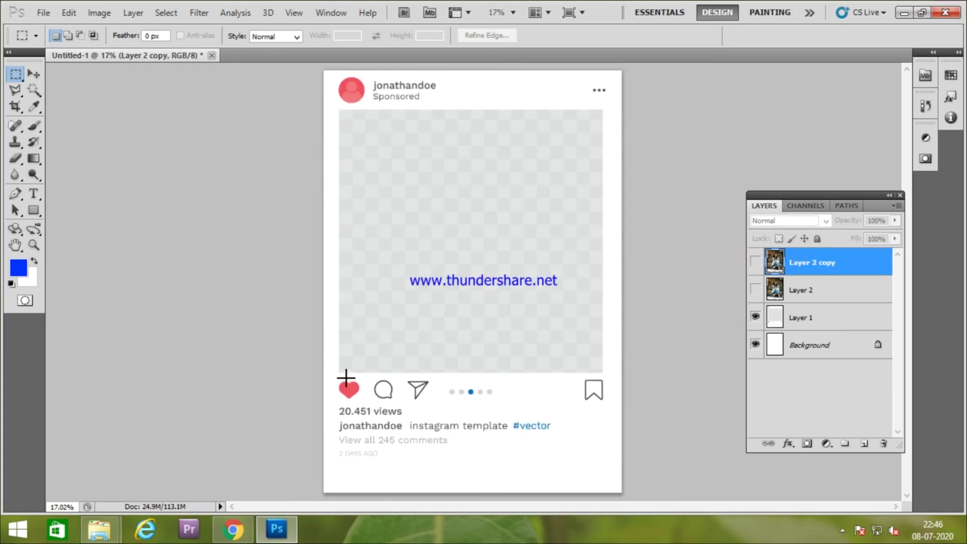
drag(338, 373, 608, 487)
drag(607, 489, 605, 493)
click(755, 262)
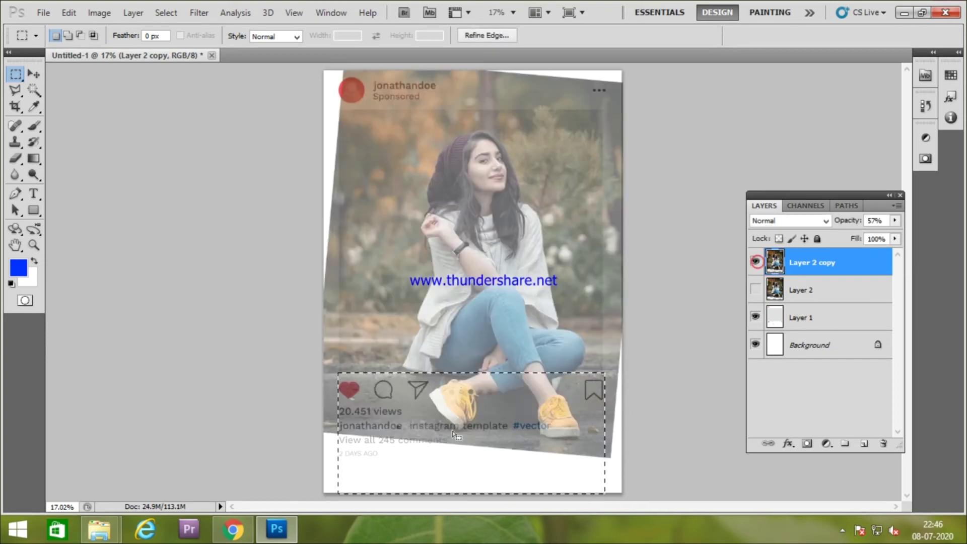
right_click(447, 404)
click(504, 264)
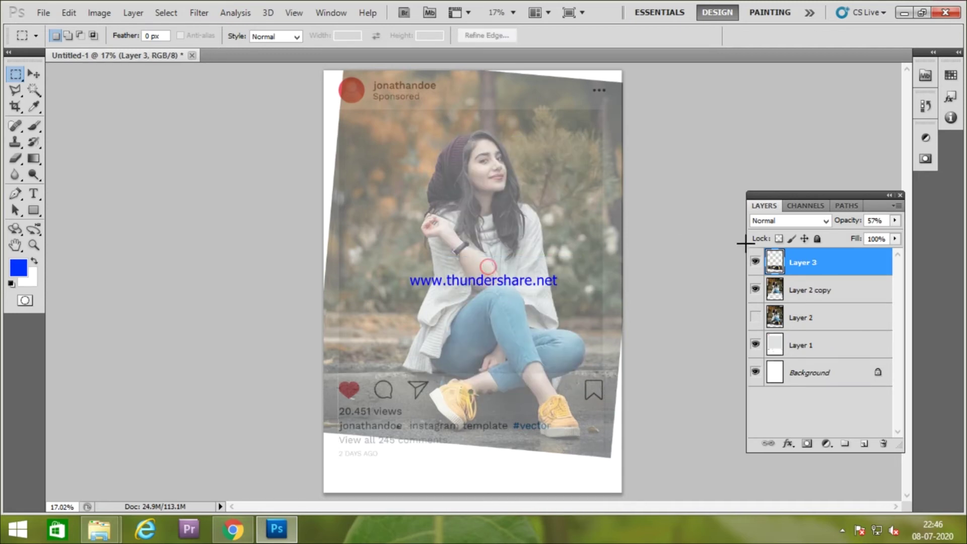
click(755, 290)
drag(856, 226, 919, 225)
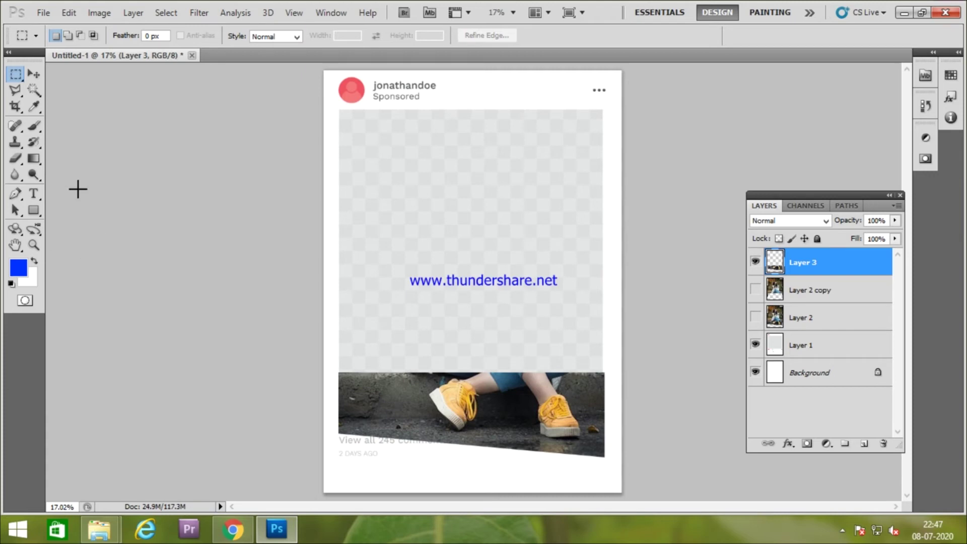
click(15, 90)
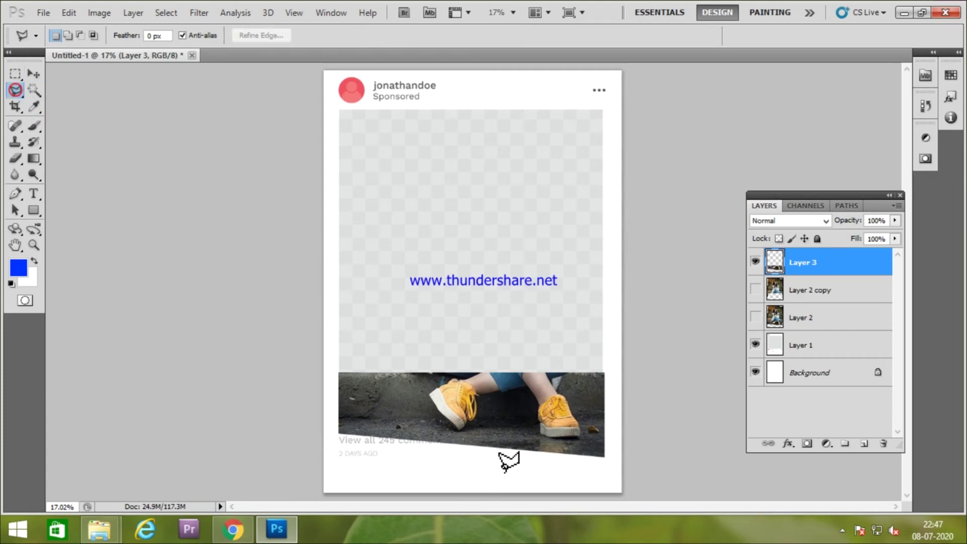
- Zoom in and trace the Polygonal Lasso along the strip top and around the left leg and shoe
key(ctrl+plus)
key(ctrl+plus)
key(ctrl+plus)
scroll(470, 162, up, 3)
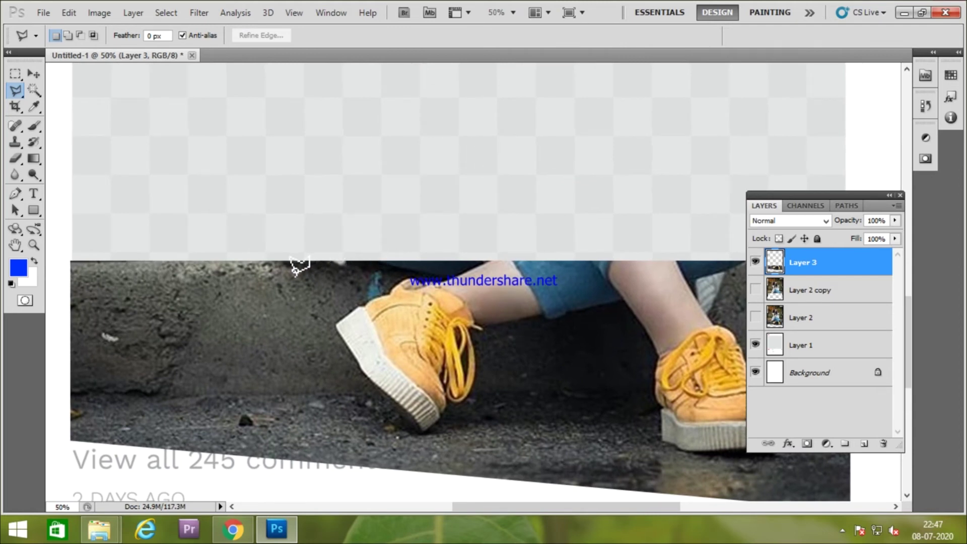
click(281, 262)
click(318, 271)
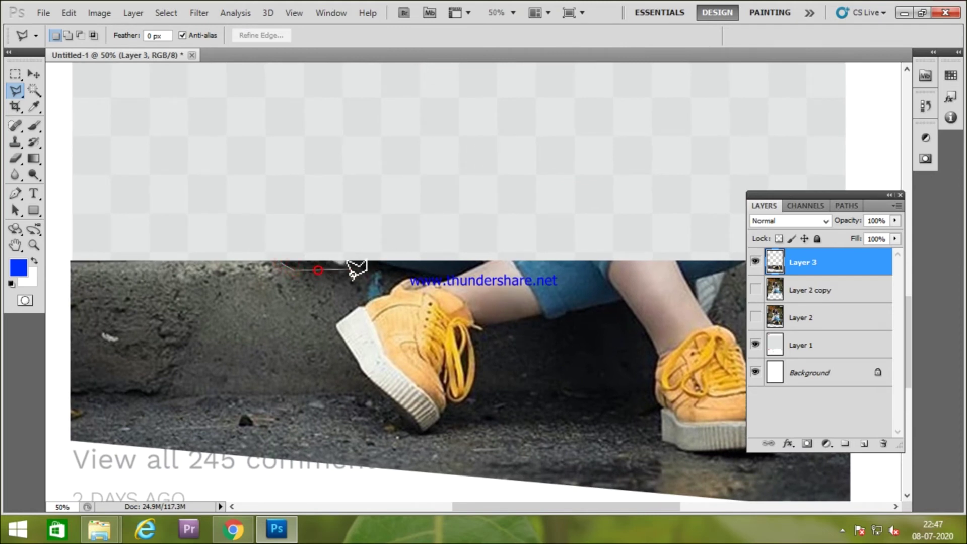
click(396, 269)
click(417, 276)
click(389, 293)
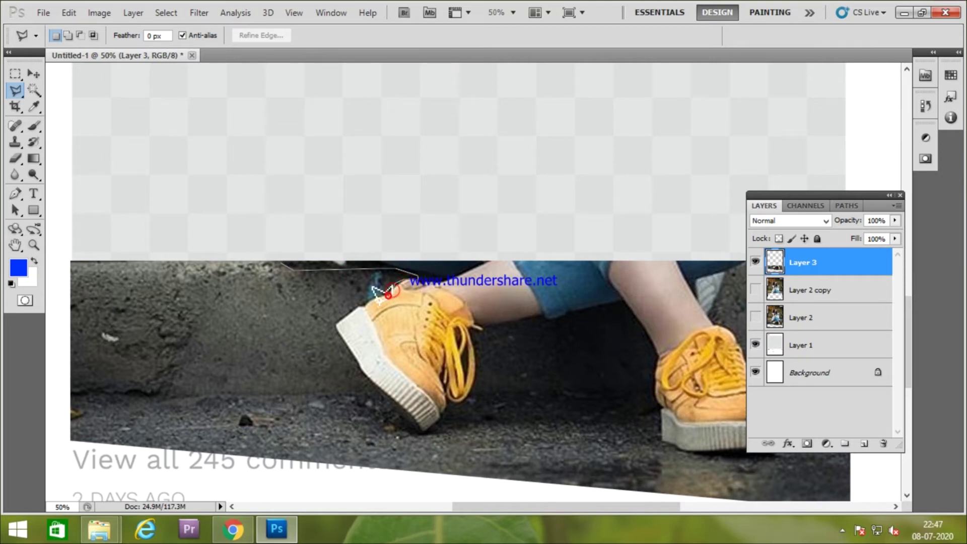
click(363, 300)
click(345, 315)
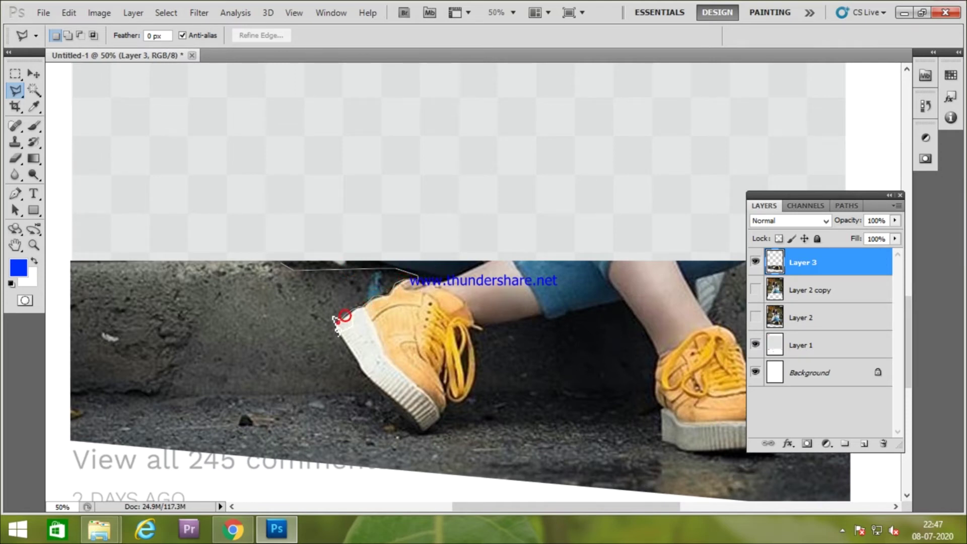
click(361, 371)
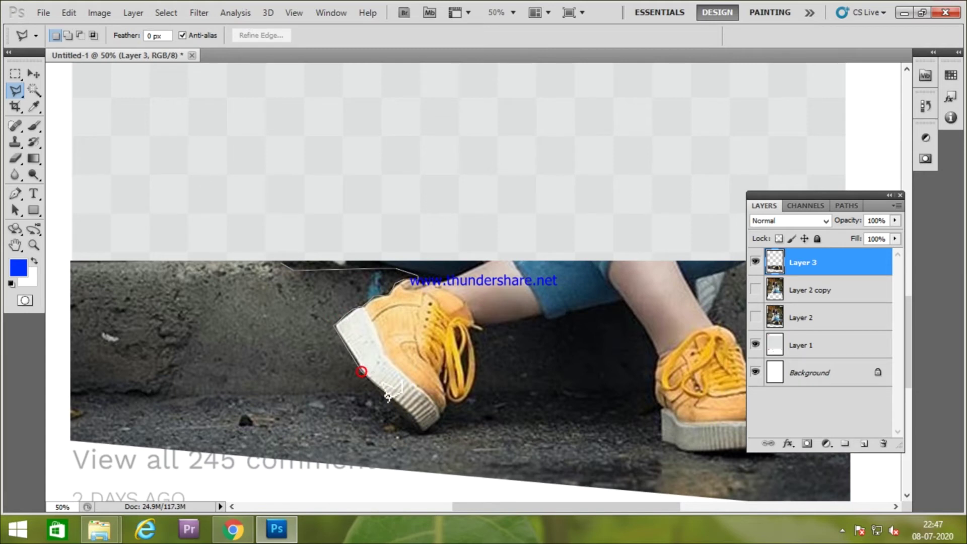
click(403, 407)
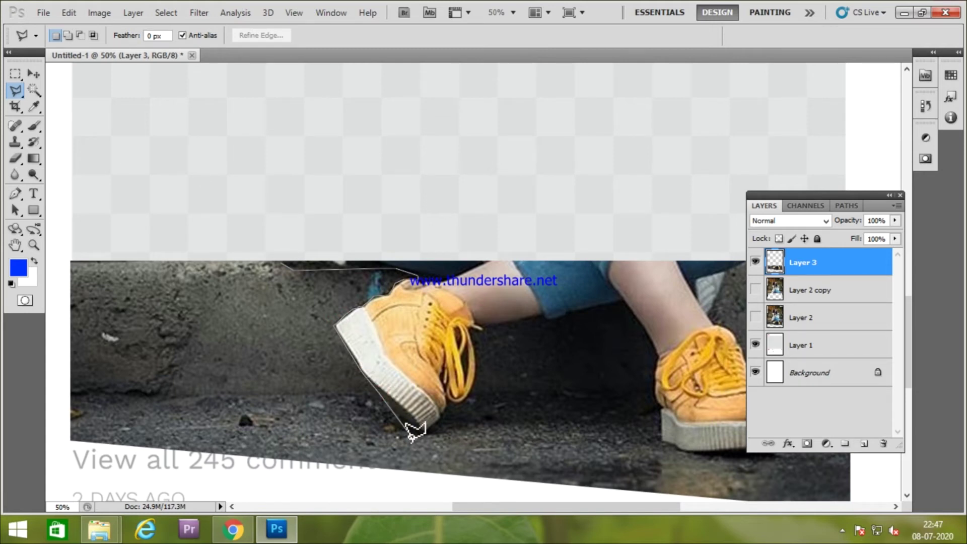
click(403, 431)
click(429, 432)
click(450, 399)
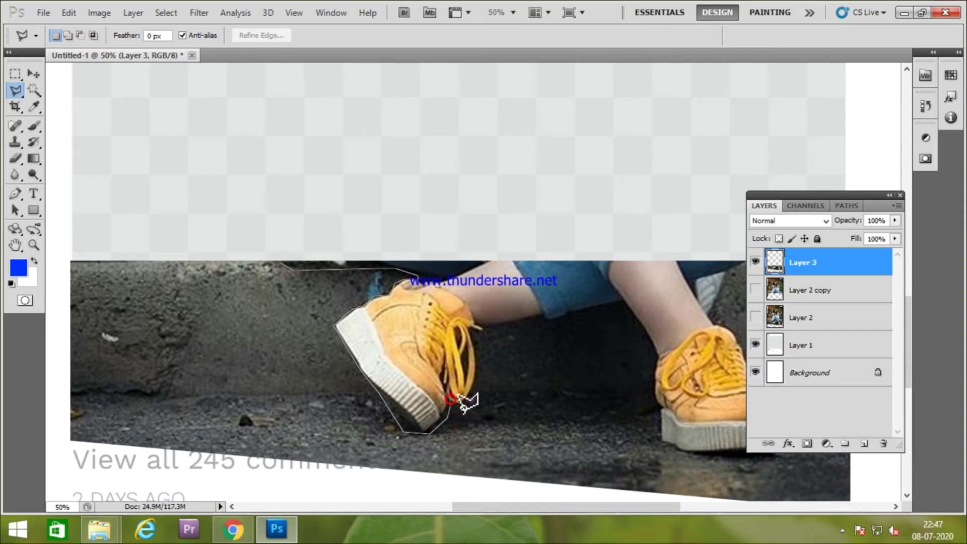
click(476, 363)
click(470, 338)
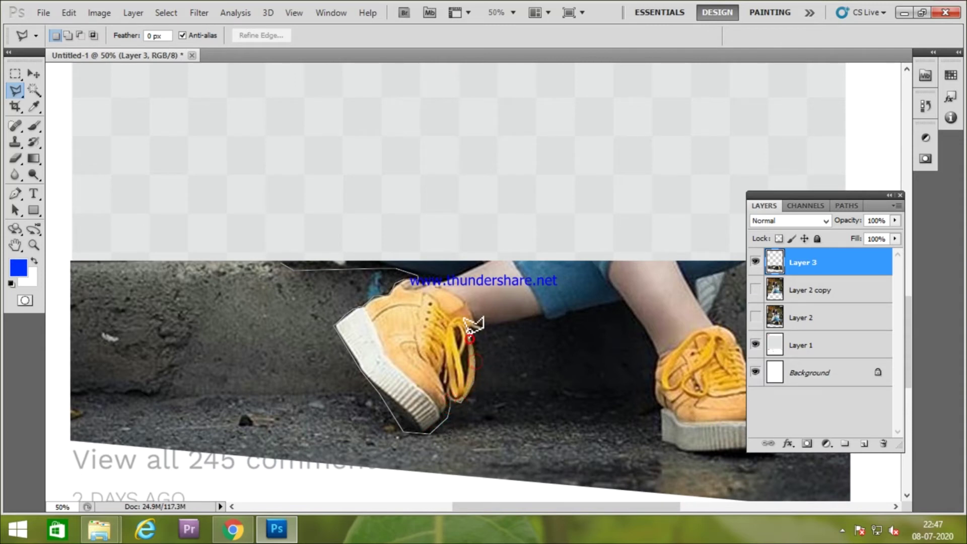
click(481, 331)
- Continue the lasso outline down the right leg, around the right shoe's sole and toe
click(540, 316)
click(579, 313)
click(608, 308)
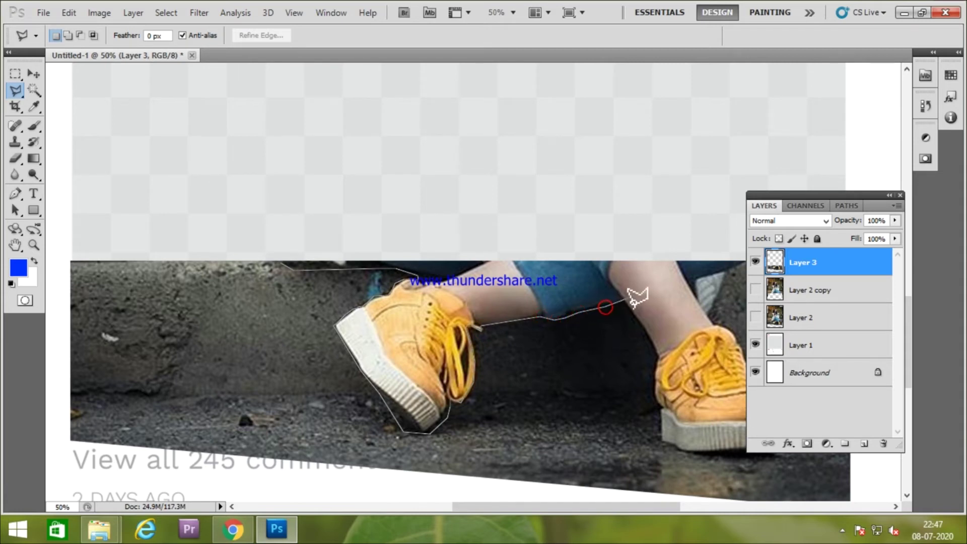
click(618, 304)
click(648, 330)
click(658, 356)
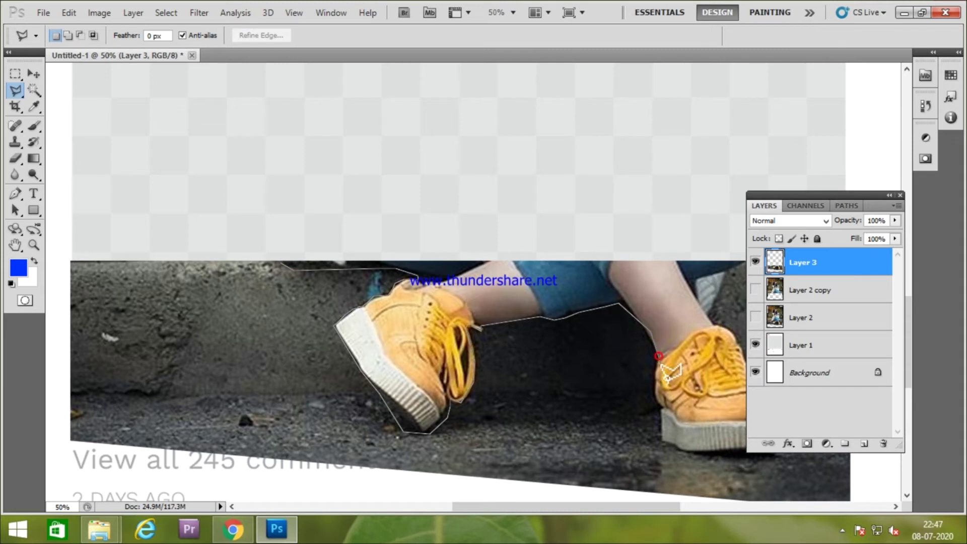
click(654, 379)
click(659, 400)
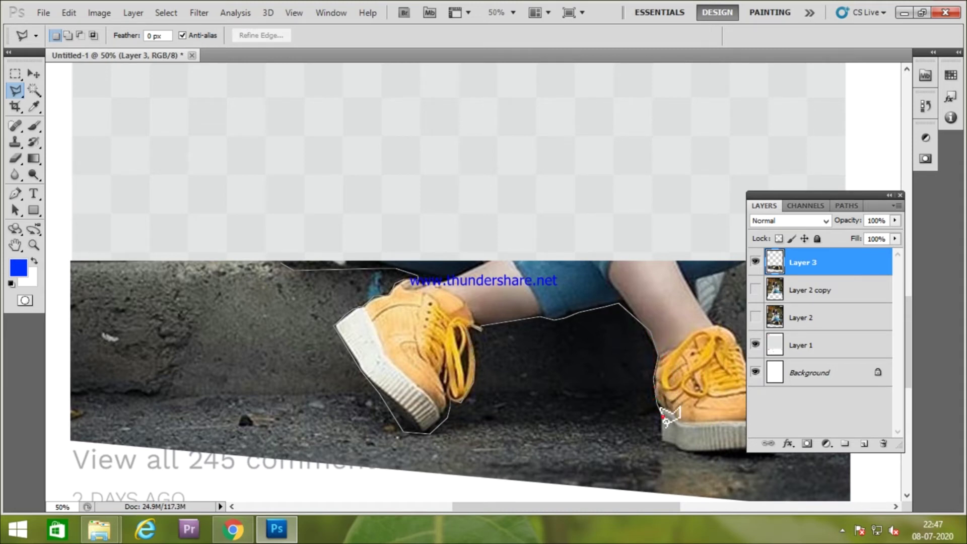
click(583, 382)
click(575, 417)
click(588, 432)
click(670, 440)
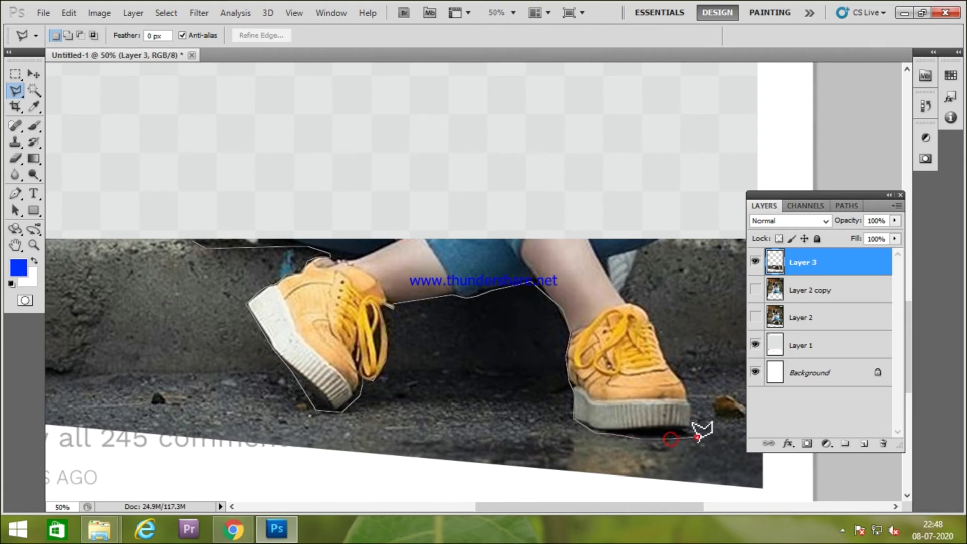
click(687, 430)
click(685, 389)
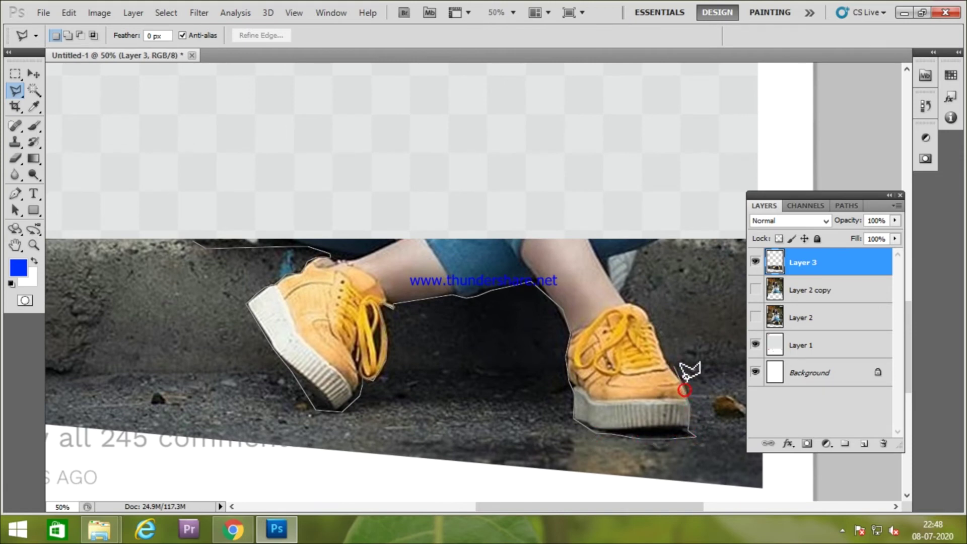
click(658, 333)
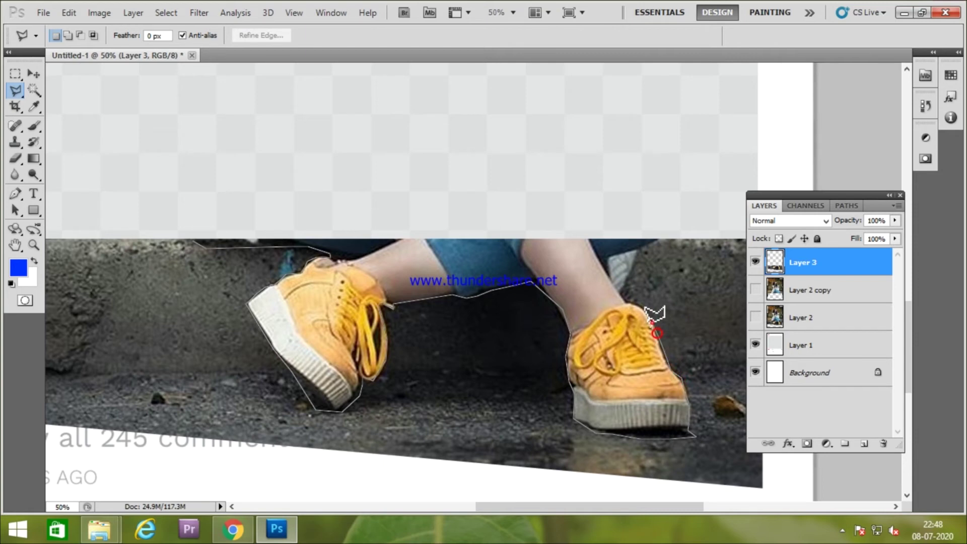
click(625, 303)
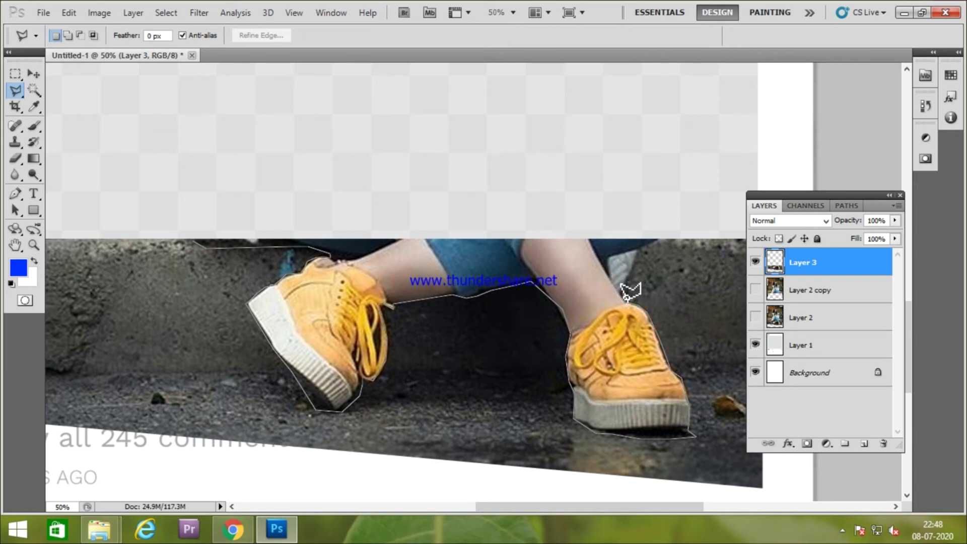
click(635, 261)
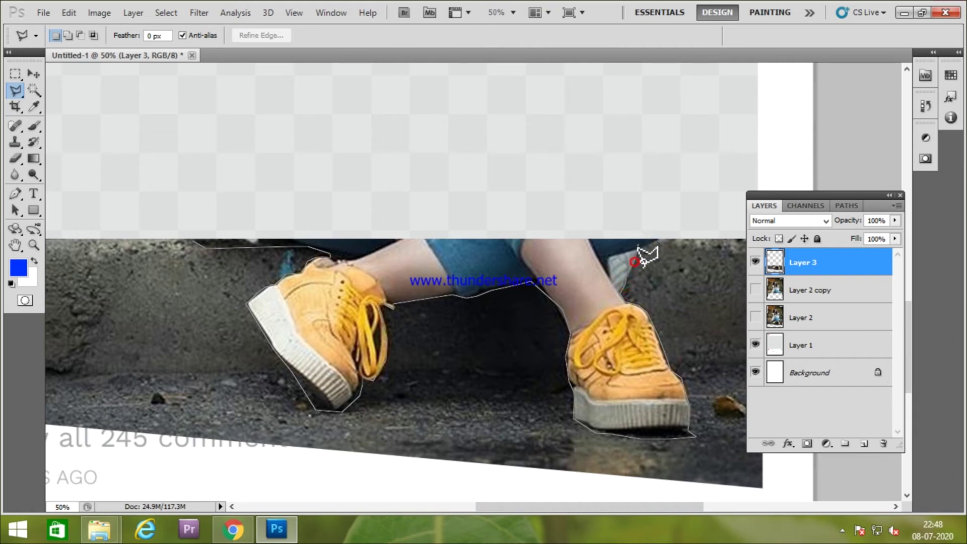
click(661, 238)
- Close the feet outline back along the strip's top edge to the start point
click(669, 181)
click(410, 192)
click(245, 183)
click(172, 192)
click(192, 241)
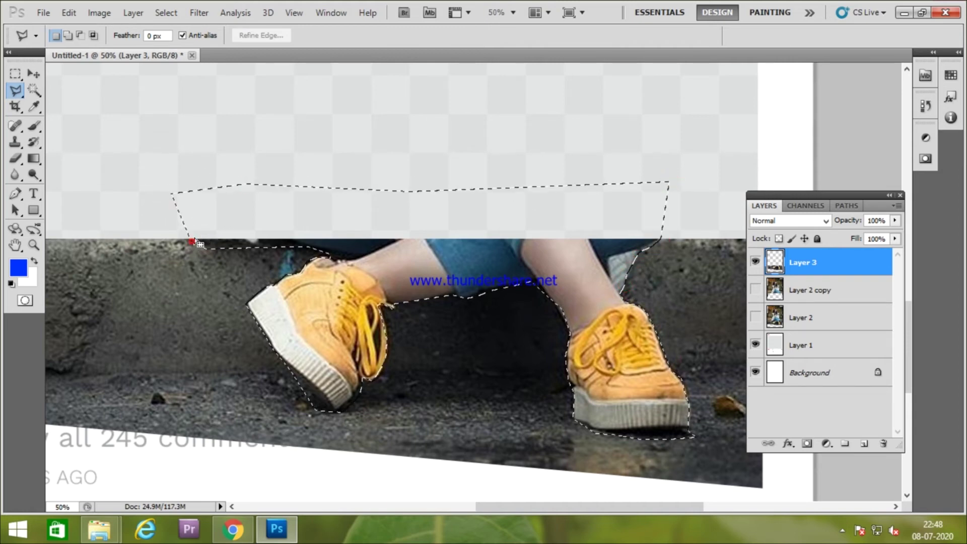
right_click(513, 199)
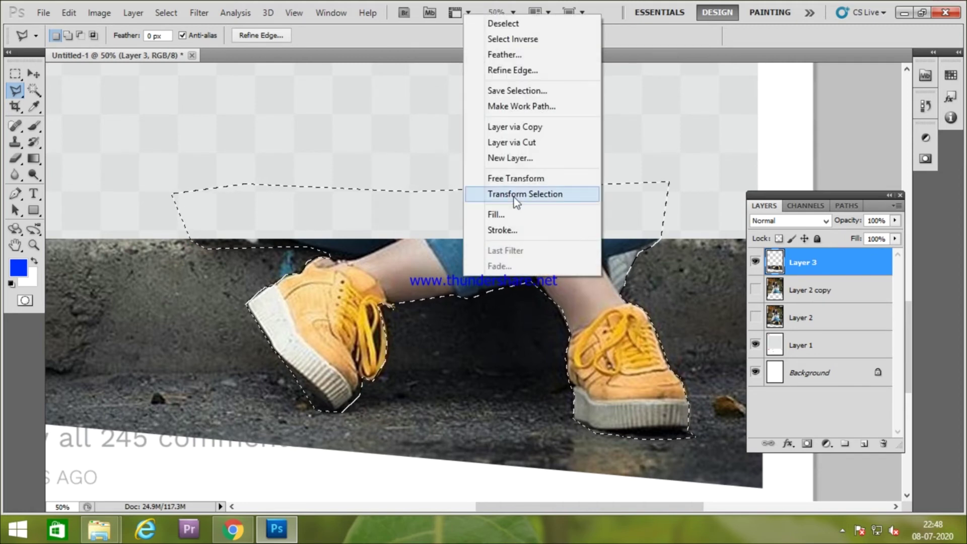
- Copy the feet to Layer 4, hide Layer 3, and set Layer 2 copy to 100% opacity
click(521, 142)
click(756, 290)
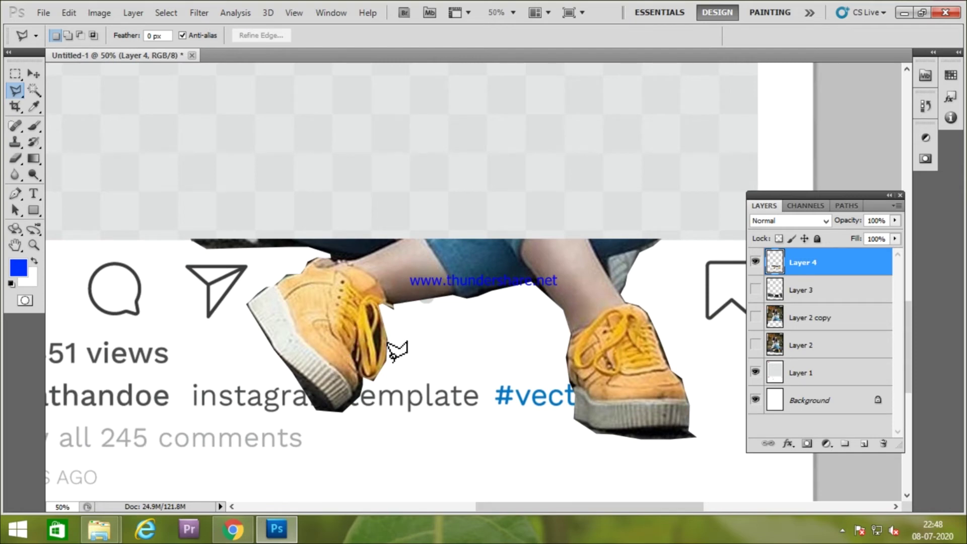
click(756, 317)
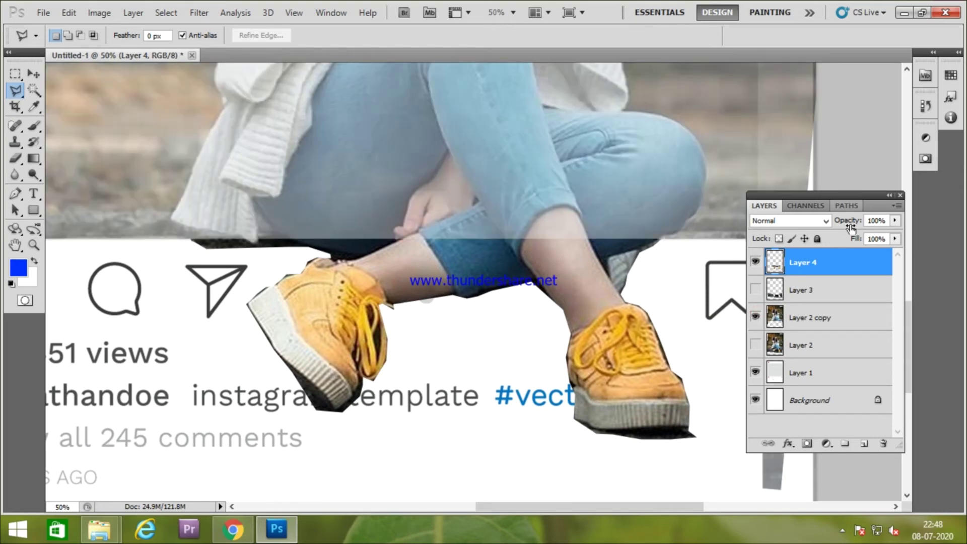
click(811, 318)
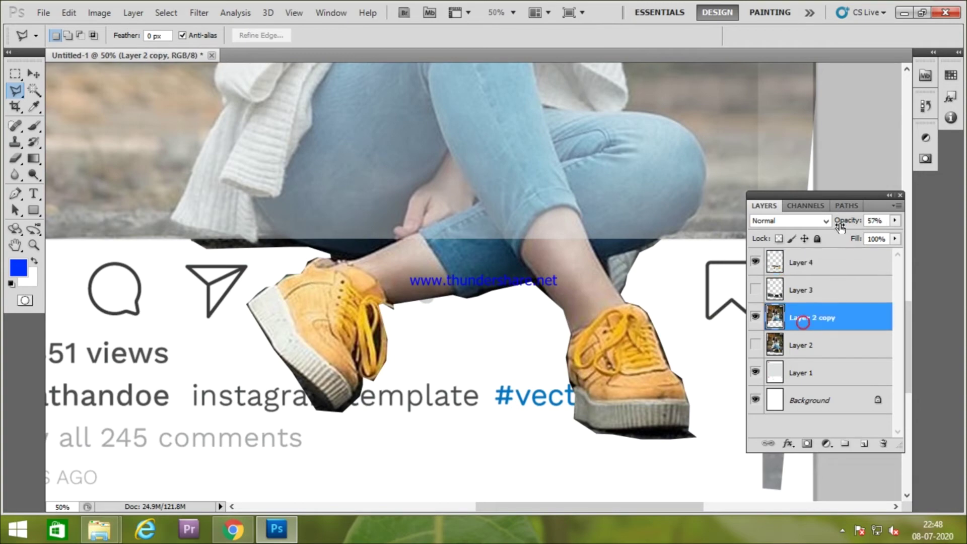
drag(847, 220, 939, 231)
key(ctrl+0)
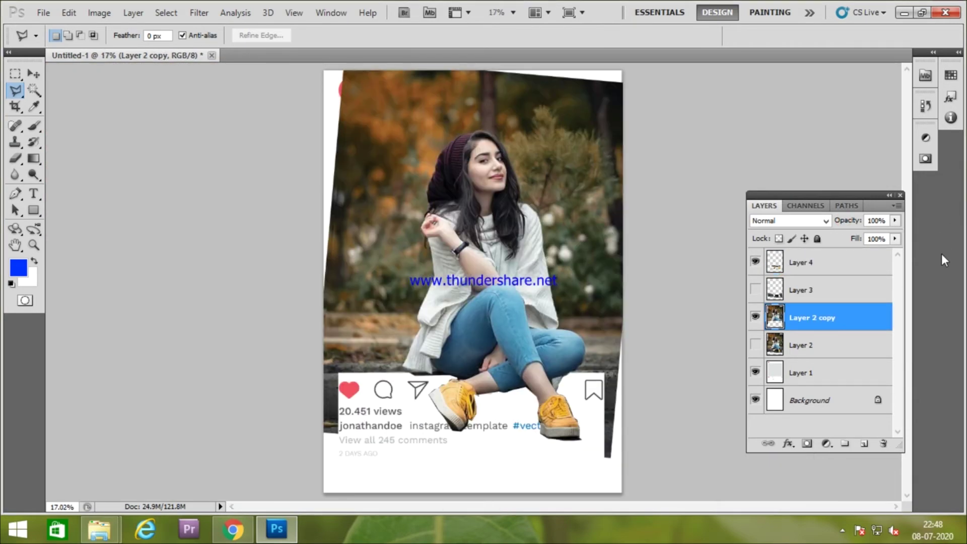
click(773, 377)
click(755, 316)
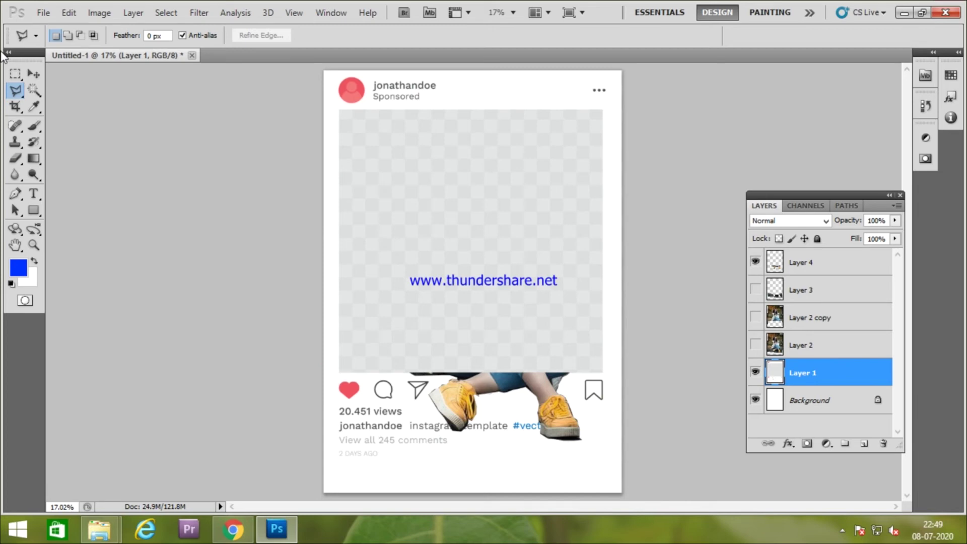
- Select the template's square photo frame with the Polygonal Lasso
click(339, 110)
click(603, 109)
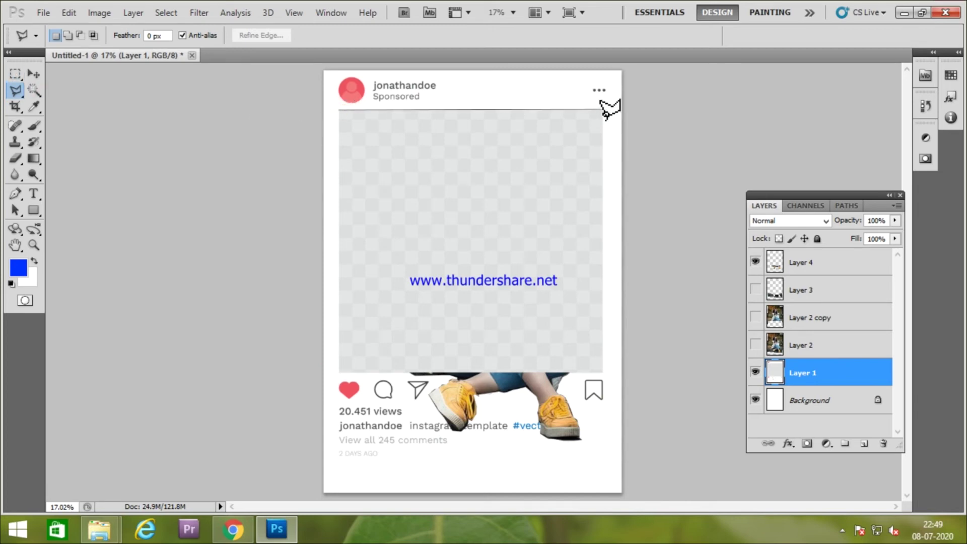
click(603, 371)
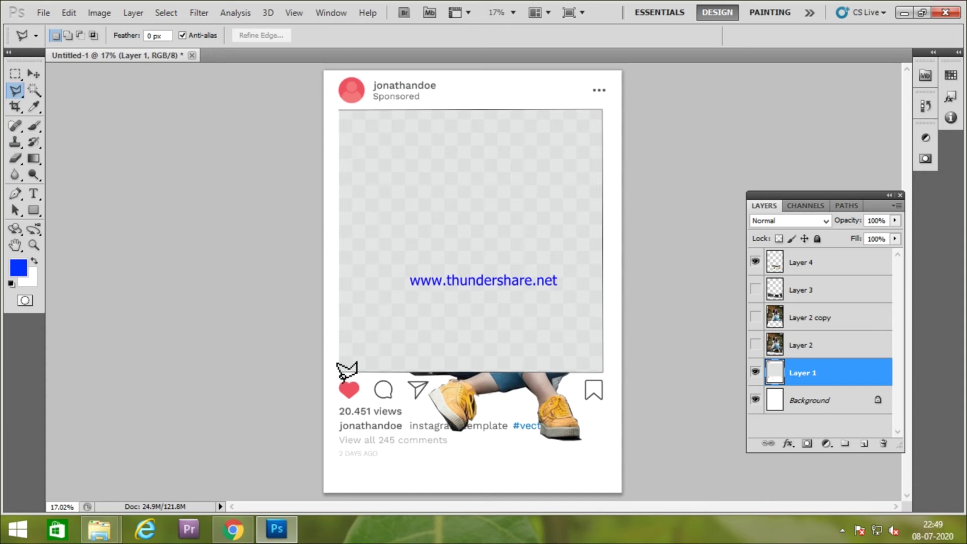
click(339, 372)
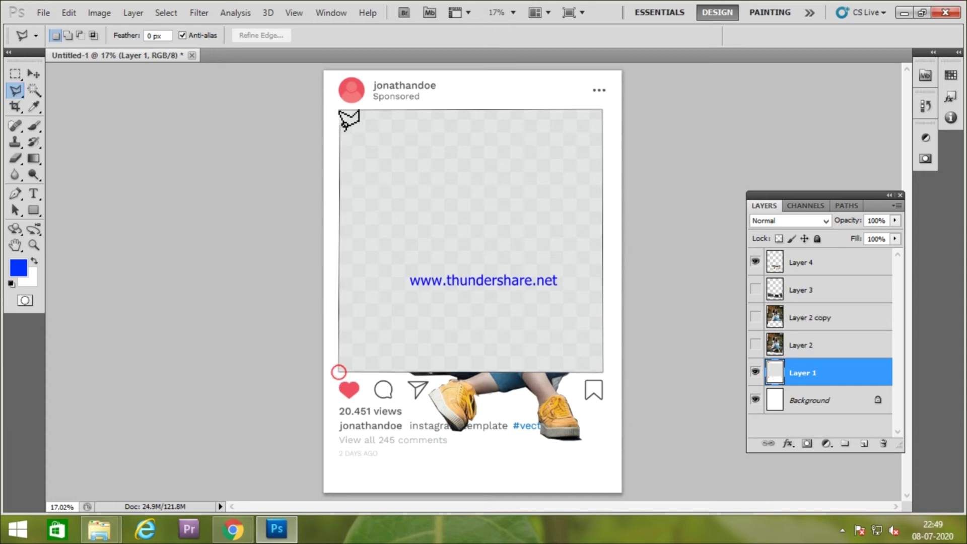
click(339, 109)
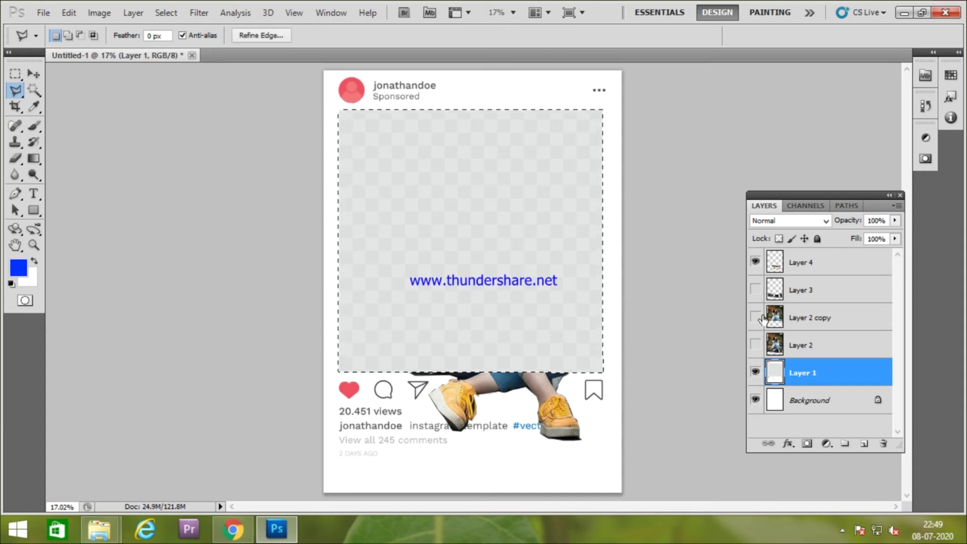
- Invert the selection and delete Layer 2 copy outside the frame, then deselect
click(756, 316)
key(ctrl+shift+i)
key(Delete)
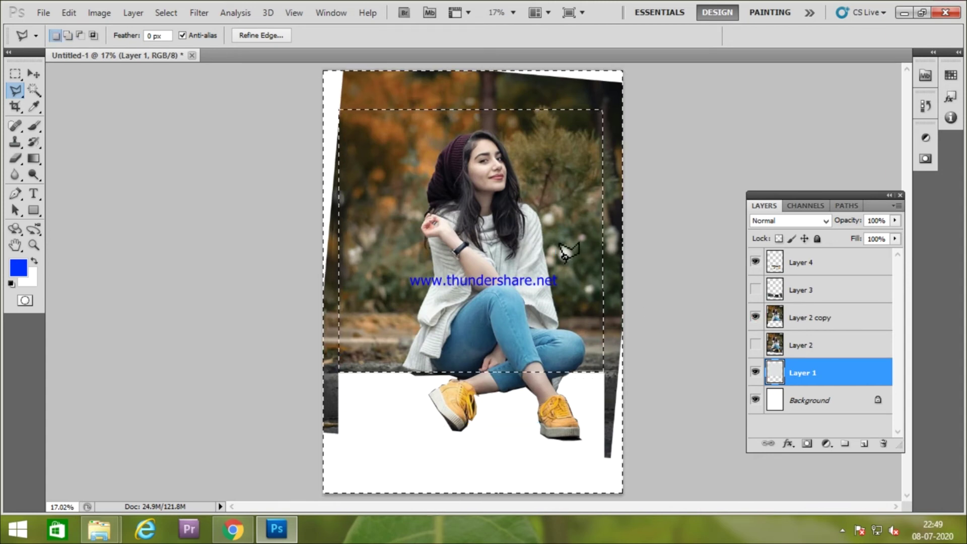
key(ctrl+z)
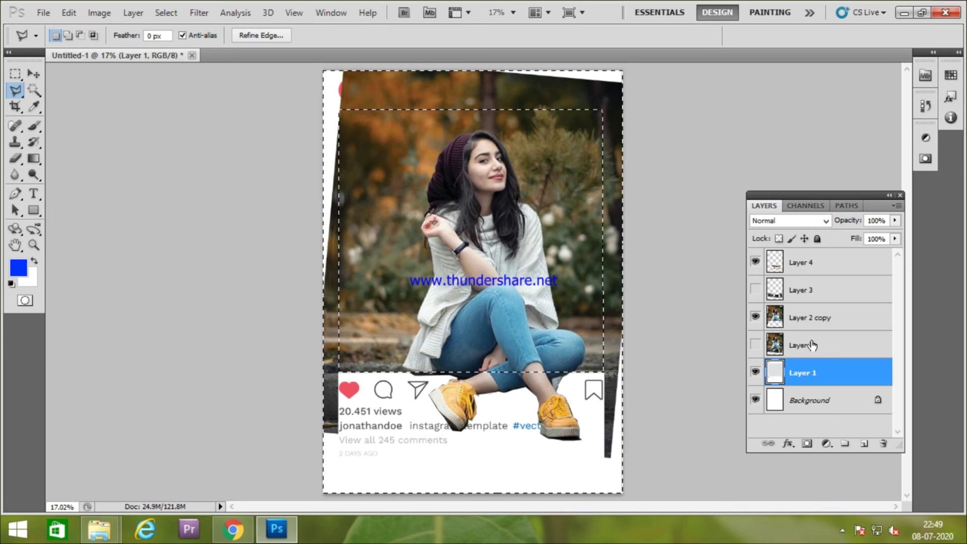
click(812, 320)
key(Delete)
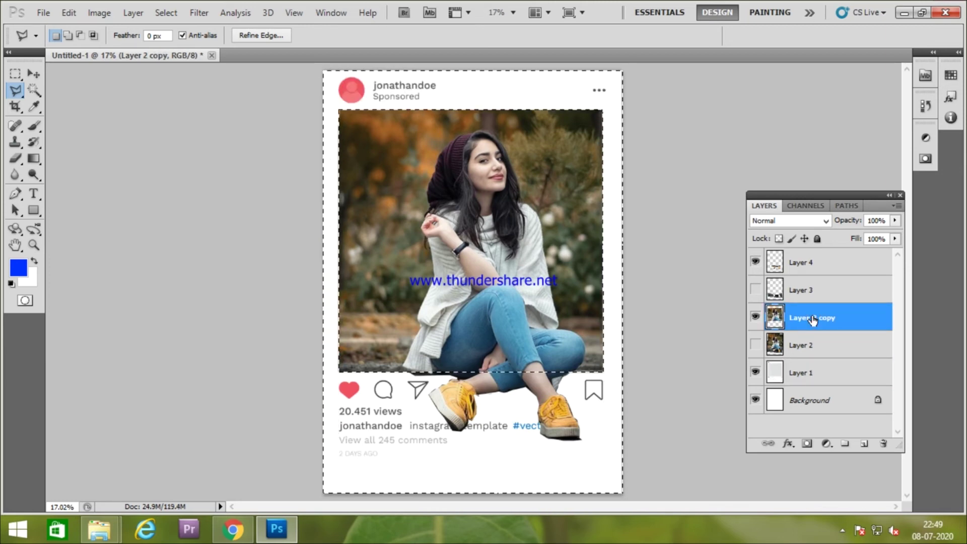
key(ctrl+d)
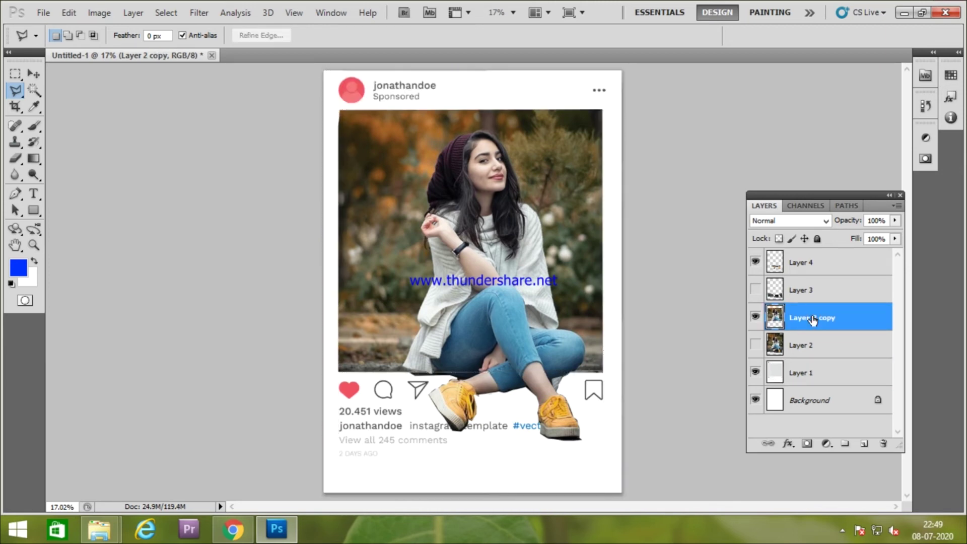
key(ctrl+plus)
key(ctrl+plus)
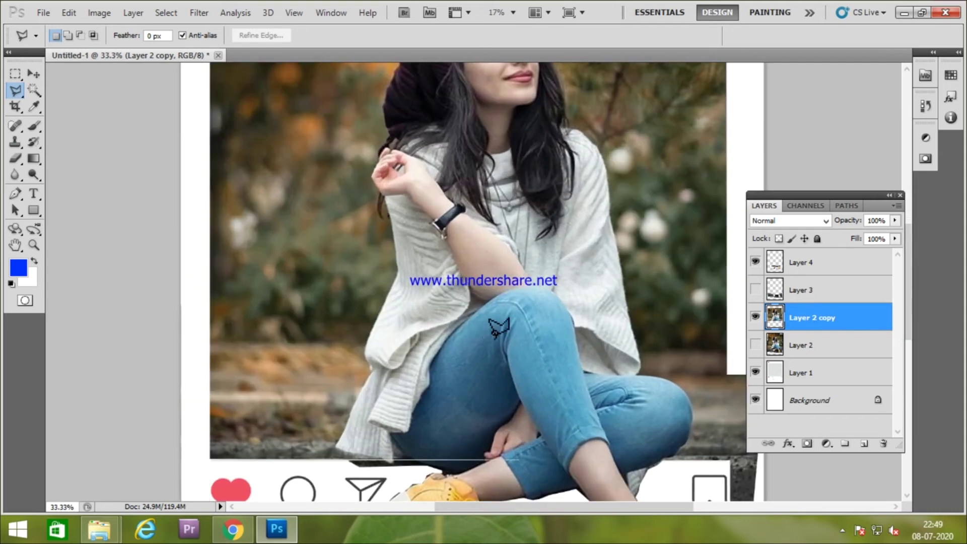
- Reorder Layer 4's cut-out feet relative to Layer 2 copy and commit a transform
drag(495, 335, 537, 218)
click(755, 262)
mouse_move(813, 263)
mouse_down()
mouse_move(820, 336)
mouse_move(838, 332)
mouse_up()
key(ctrl+t)
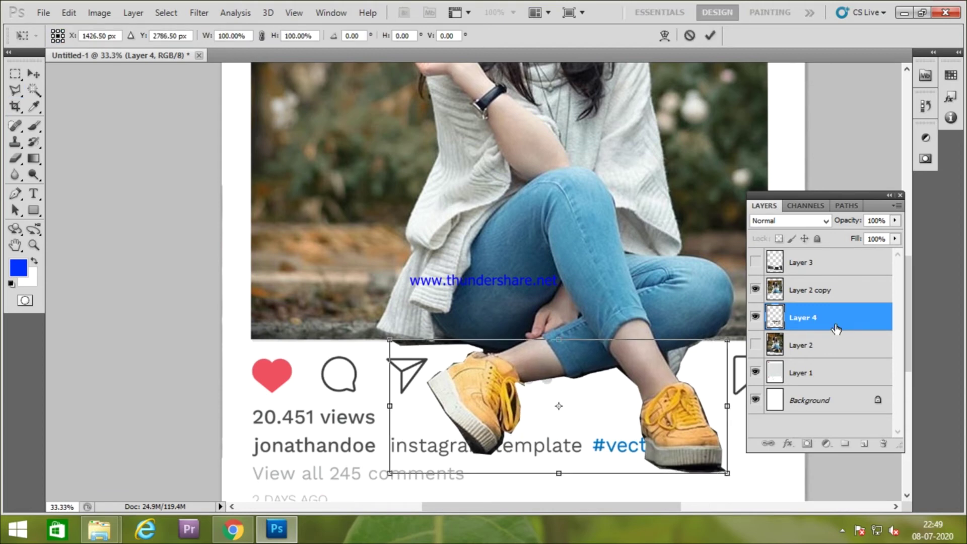
key(Return)
key(l)
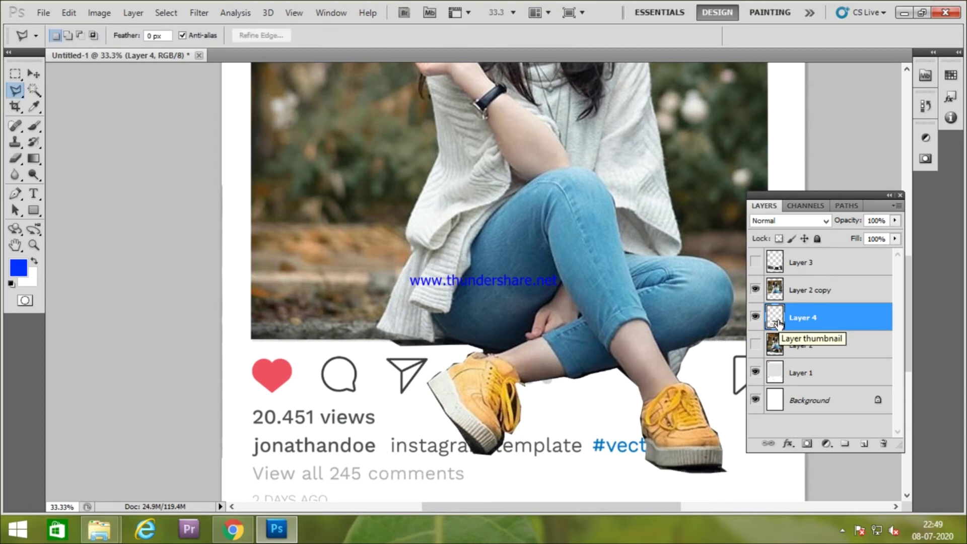
key(ctrl+0)
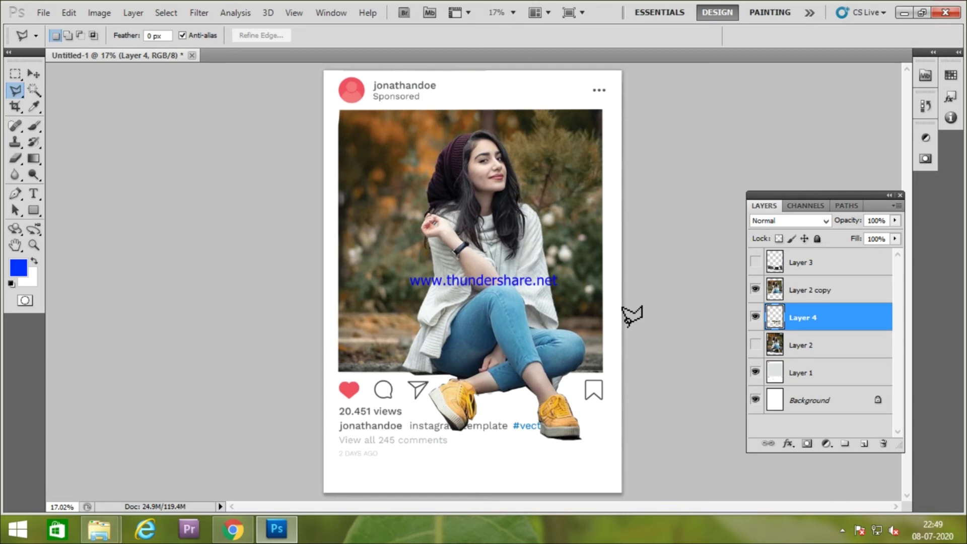
- Add a new empty Layer 5 above the feet
click(864, 445)
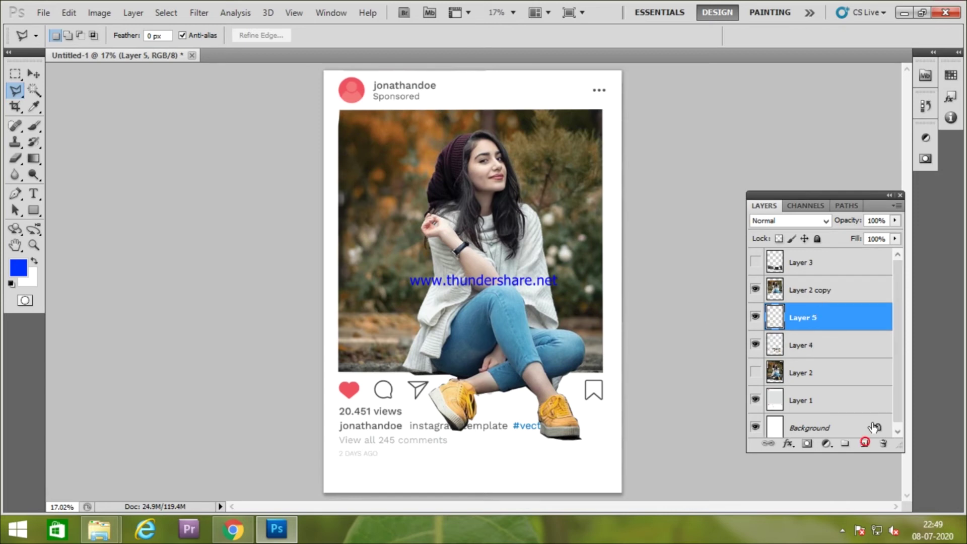
click(15, 74)
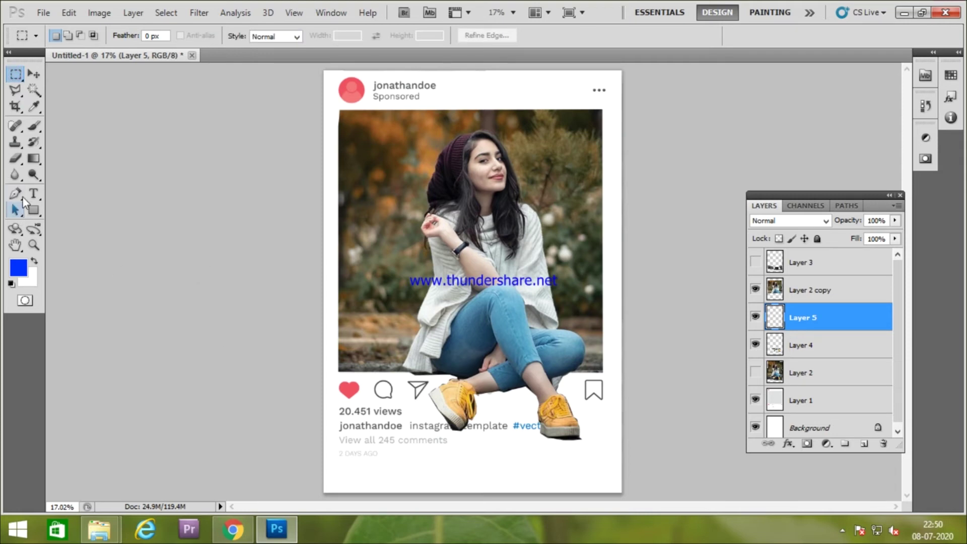
key(b)
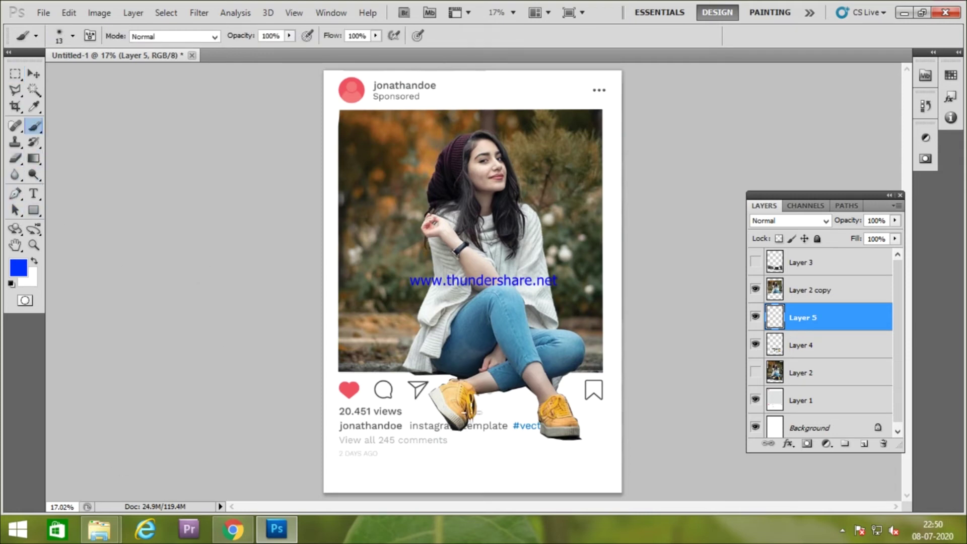
- Enlarge the brush and set the foreground colour to black
key(bracketright)
key(bracketright)
key(bracketright)
drag(476, 403, 520, 393)
key(ctrl+z)
click(23, 270)
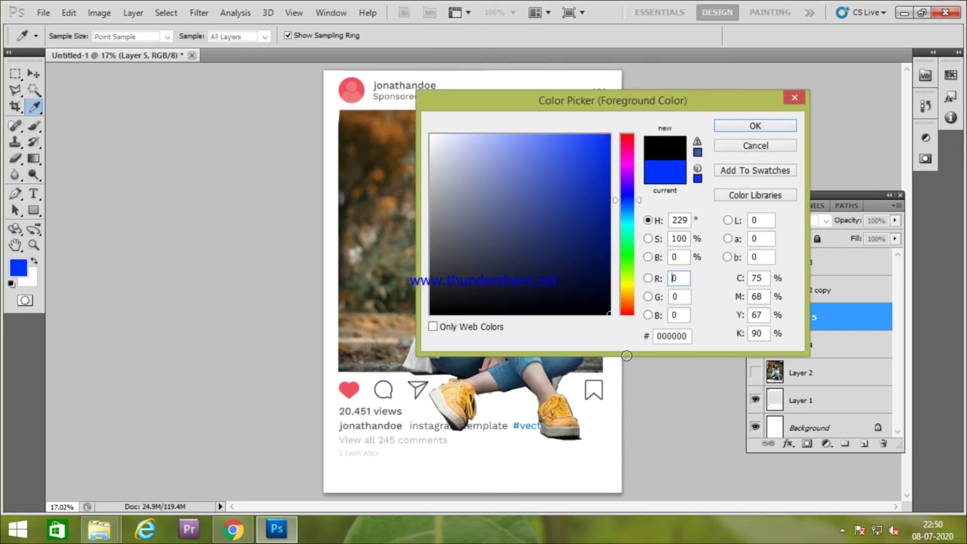
click(755, 126)
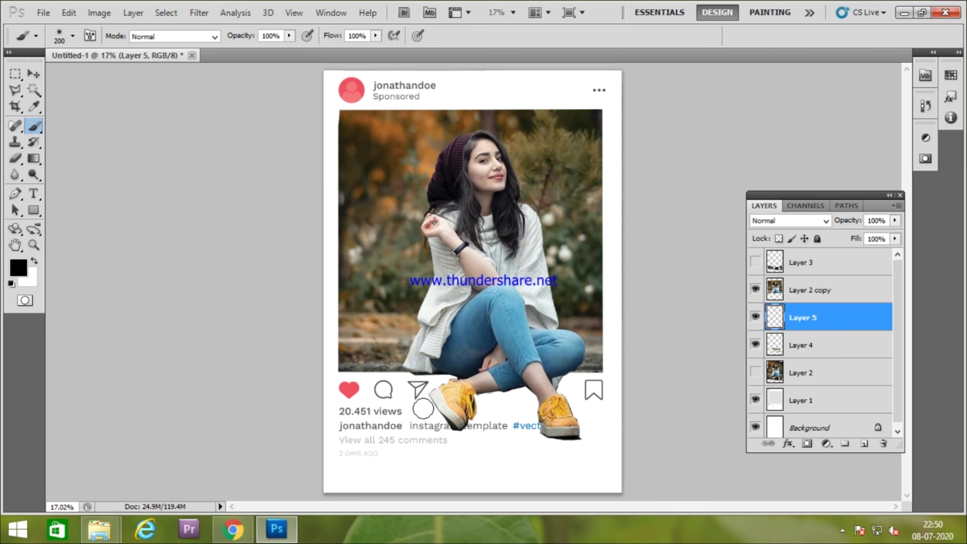
- Paint black shadow under both sneakers and lower Layer 5's opacity to 55%
mouse_move(431, 403)
mouse_down()
mouse_move(475, 405)
mouse_move(542, 430)
mouse_move(522, 388)
mouse_move(483, 398)
mouse_move(453, 423)
mouse_move(432, 402)
mouse_up()
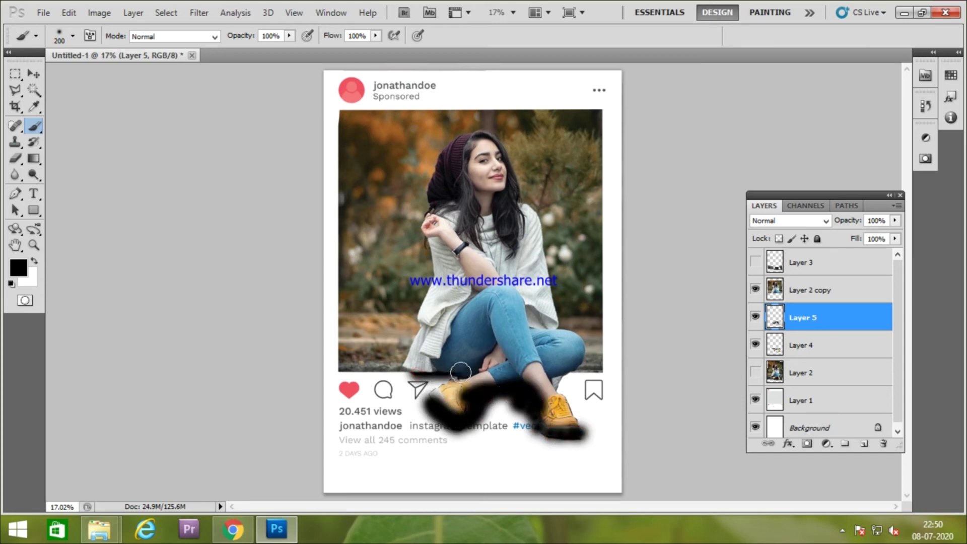
mouse_move(571, 373)
mouse_down()
mouse_move(594, 374)
mouse_move(560, 377)
mouse_up()
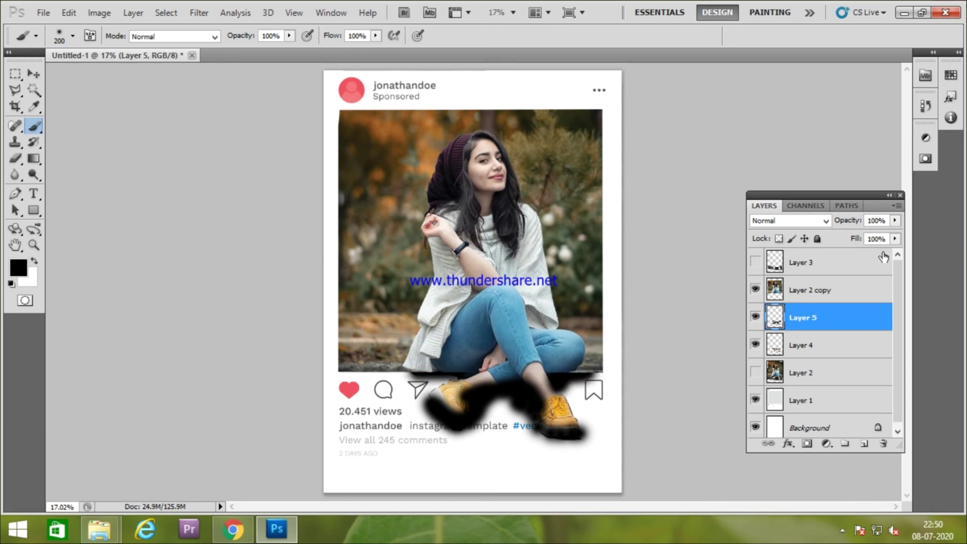
drag(850, 226, 822, 229)
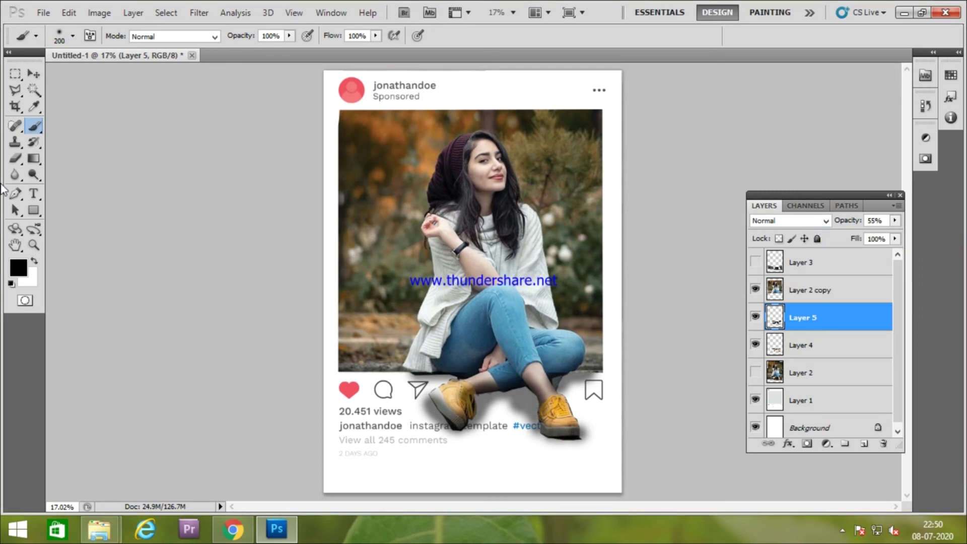
click(15, 158)
- Undo a test erase and enter 20 in Layer 5's Opacity field
drag(455, 400, 450, 398)
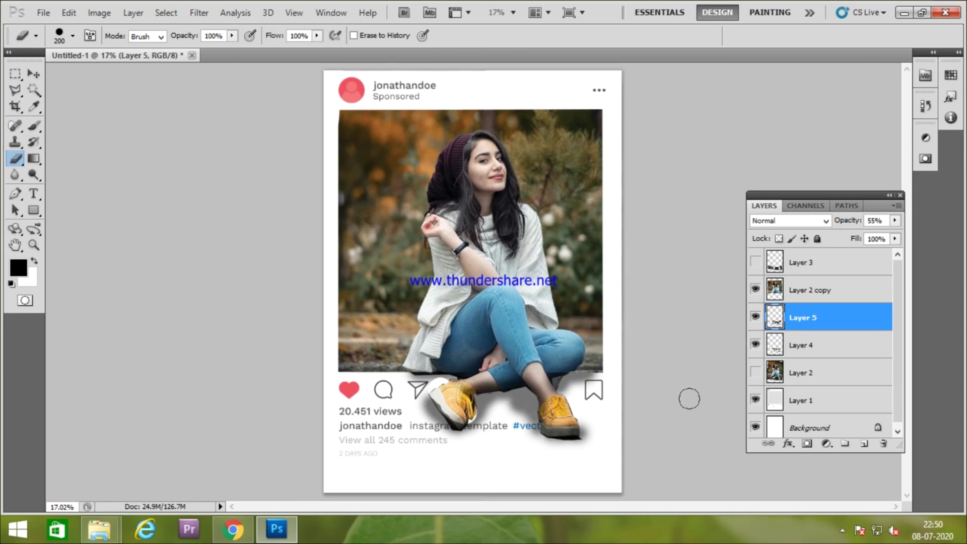
key(ctrl+z)
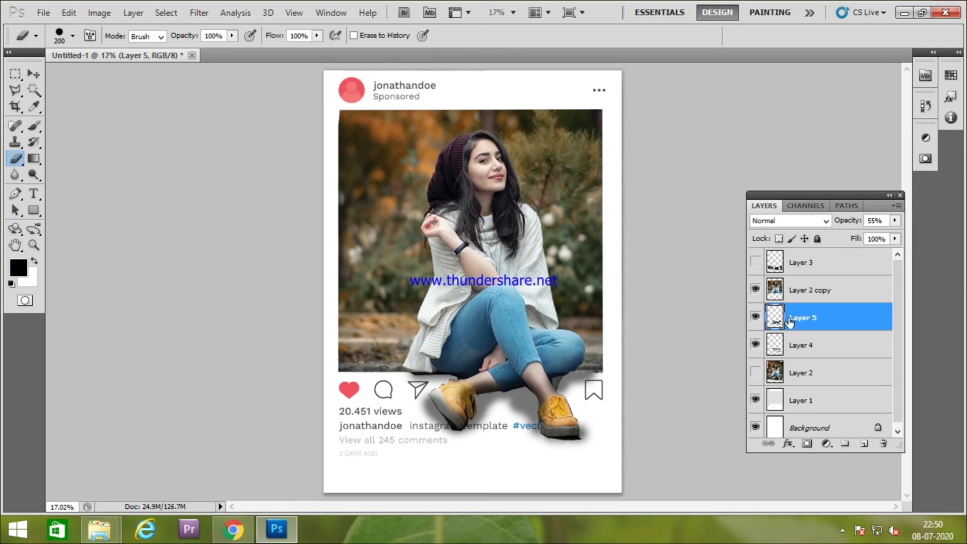
key(ctrl+alt+z)
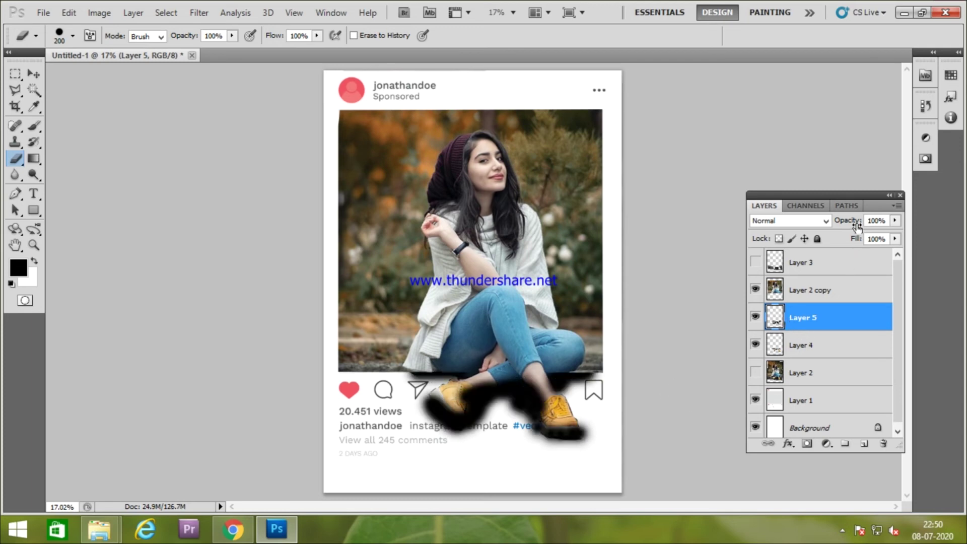
double_click(887, 220)
text(15)
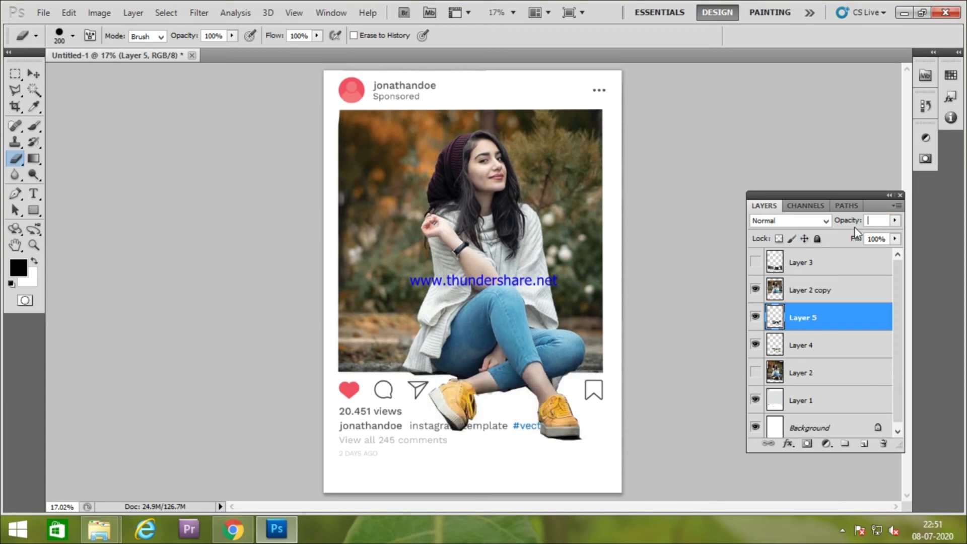
key(BackSpace)
text(20)
click(853, 271)
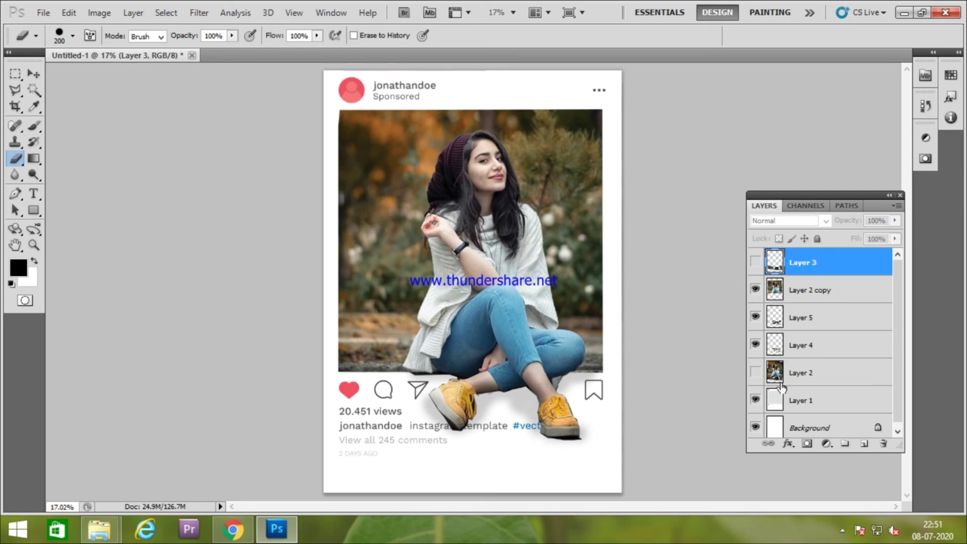
- Move shadow Layer 5 beneath feet Layer 4 and set its opacity to 31%
click(755, 289)
click(755, 316)
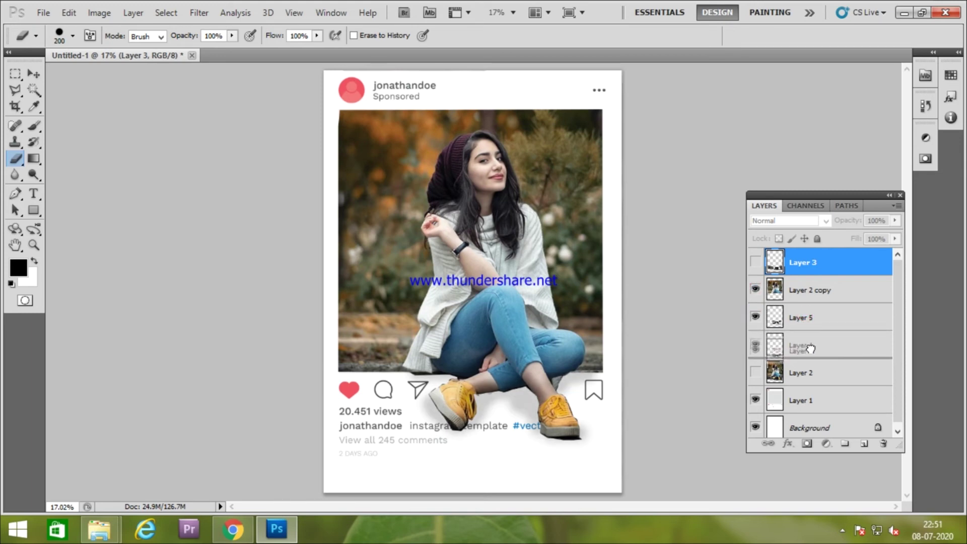
drag(805, 319, 809, 346)
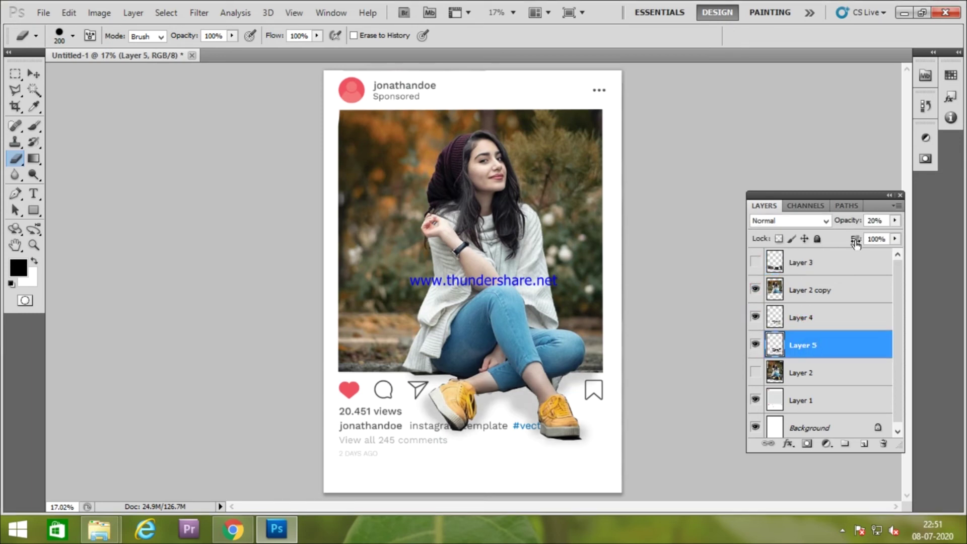
drag(853, 225, 863, 225)
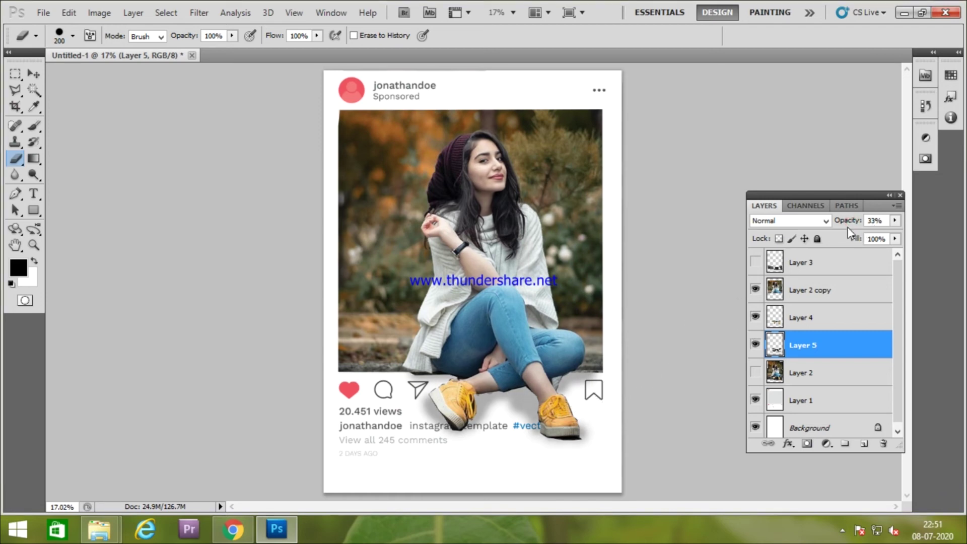
drag(848, 225, 842, 228)
- Try erasing the shadow between the sneakers, undo it, and select Layer 3
key(bracketleft)
key(bracketleft)
key(bracketleft)
drag(515, 411, 513, 414)
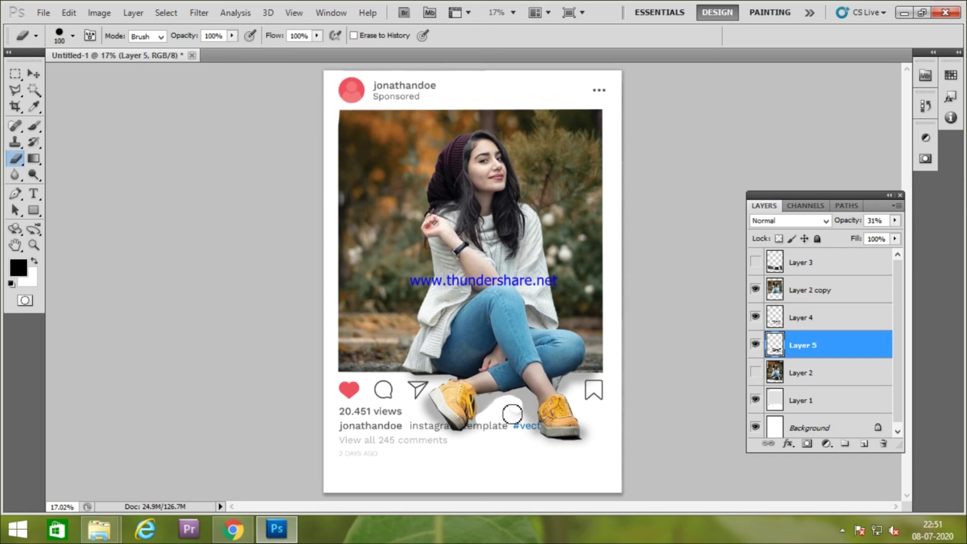
key(ctrl+z)
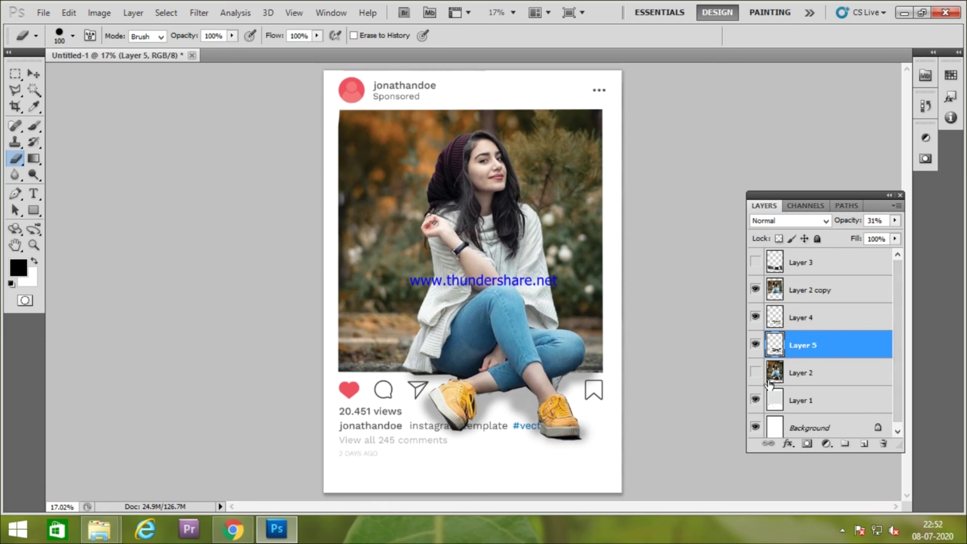
click(806, 264)
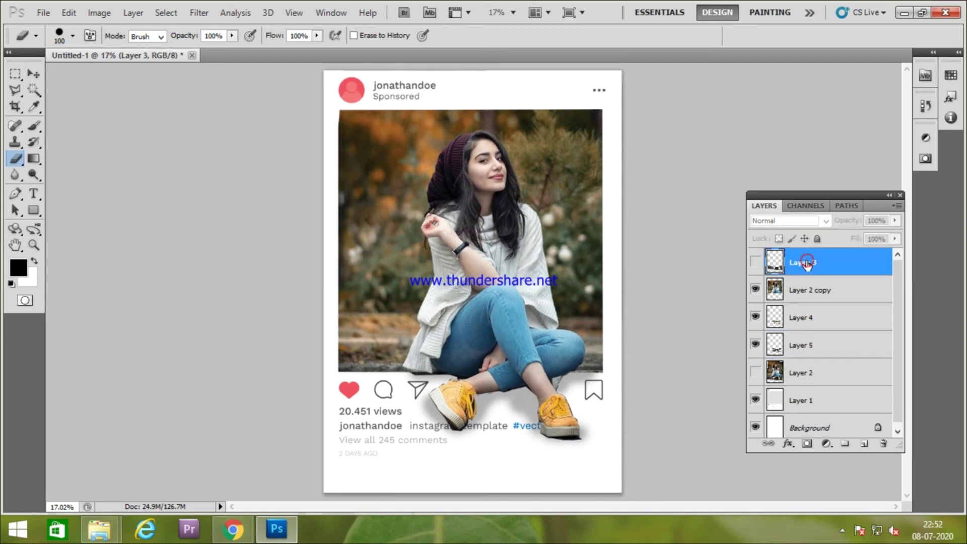
- Delete the spare Layer 3 and Layer 2, keeping Layer 2 copy and the shadow visible
key(Delete)
click(755, 262)
click(756, 289)
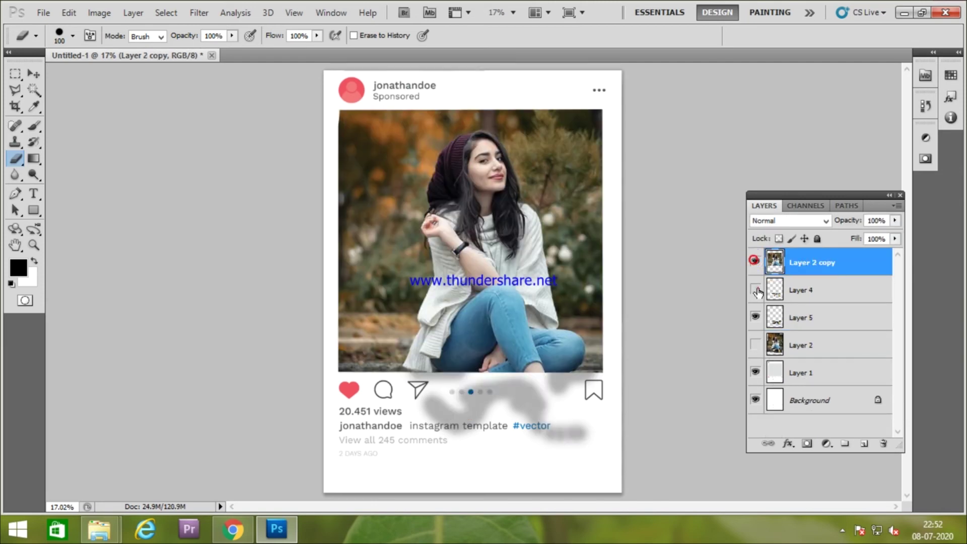
click(756, 317)
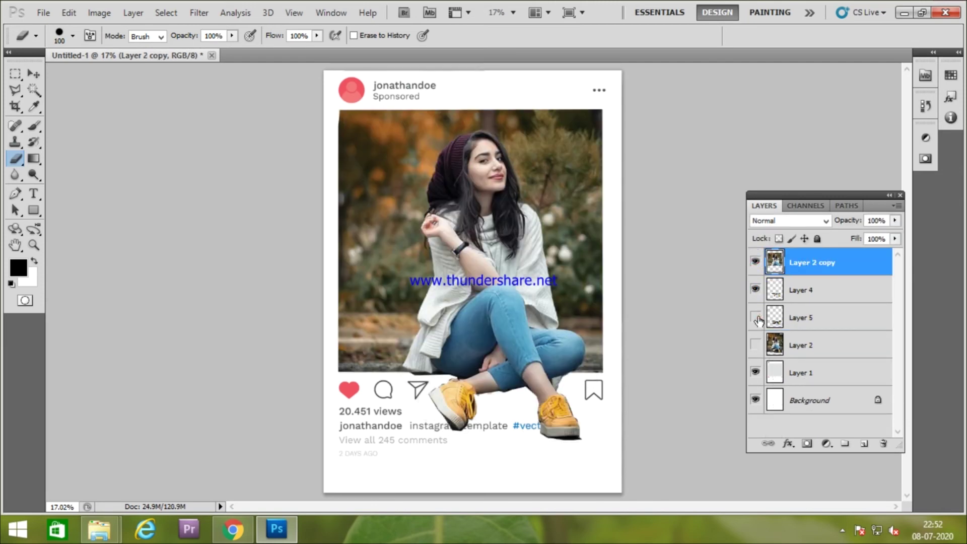
click(796, 346)
key(Delete)
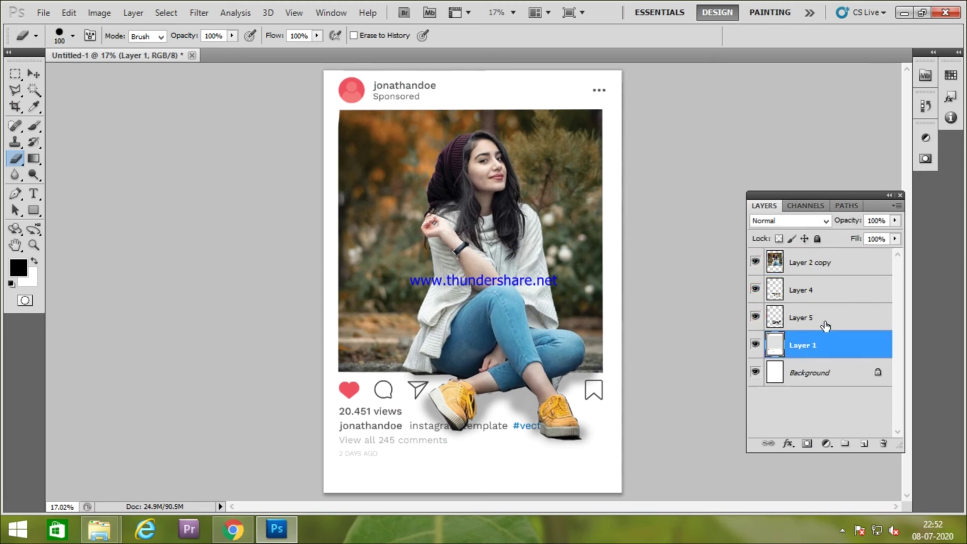
- Duplicate Layer 2 copy, Layer 4 and Layer 5, merge the copies, and hide the originals
click(825, 319)
shift+click(819, 261)
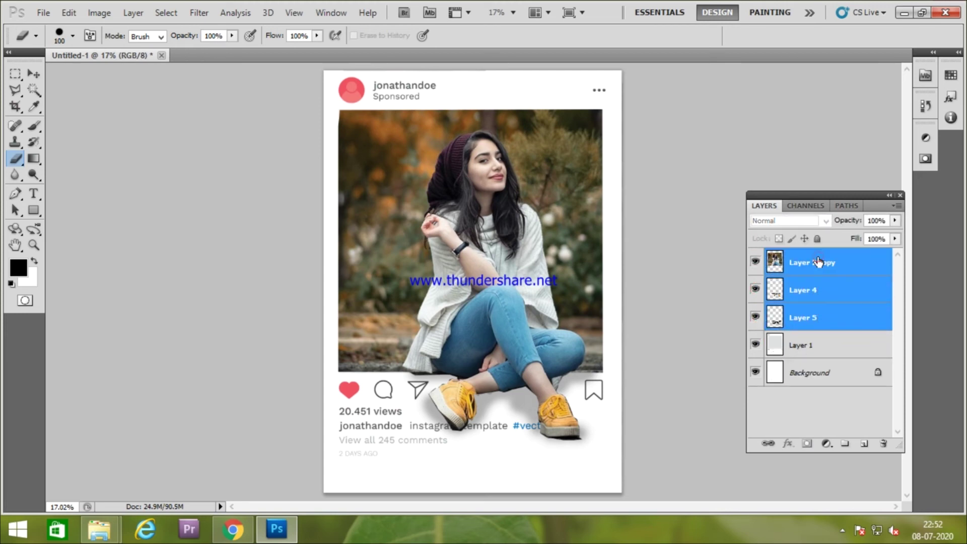
drag(818, 261, 864, 443)
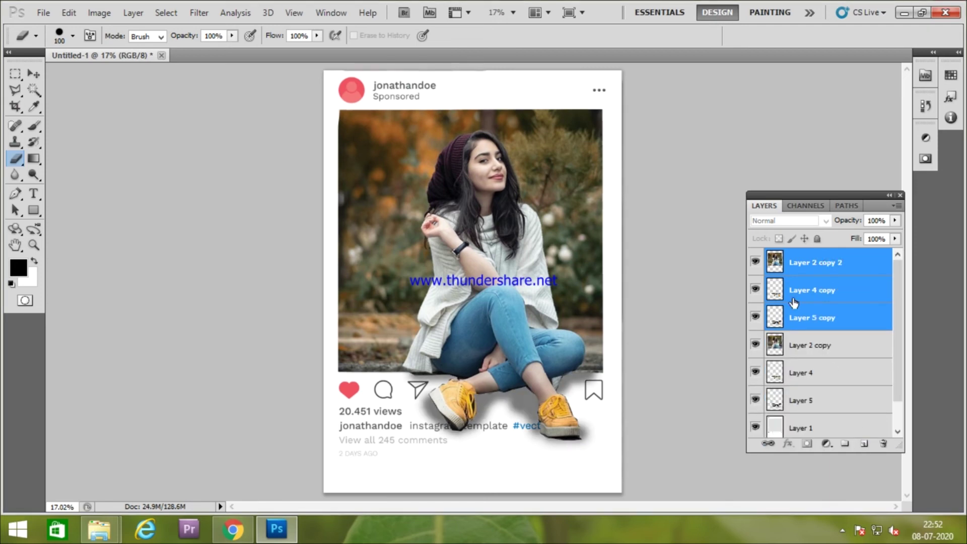
key(ctrl+e)
drag(853, 229, 834, 227)
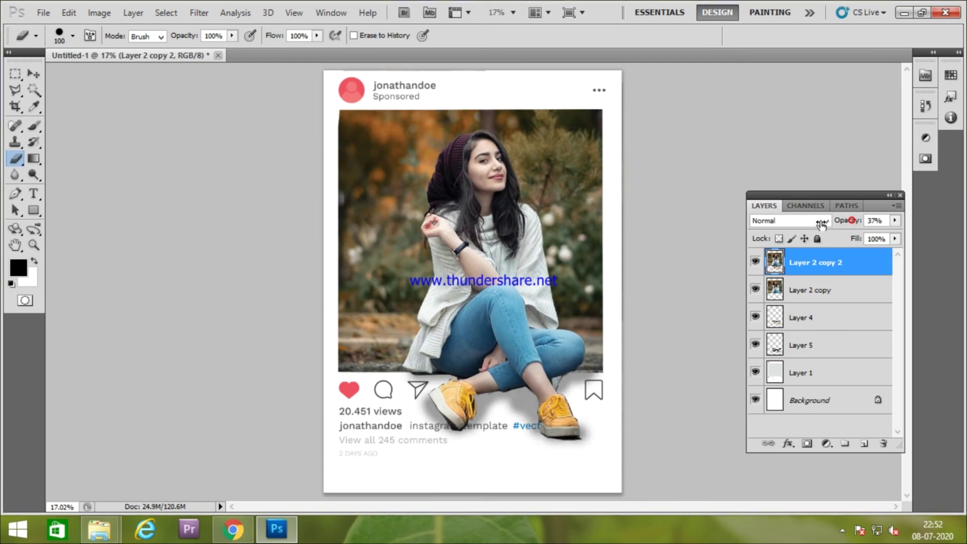
click(755, 290)
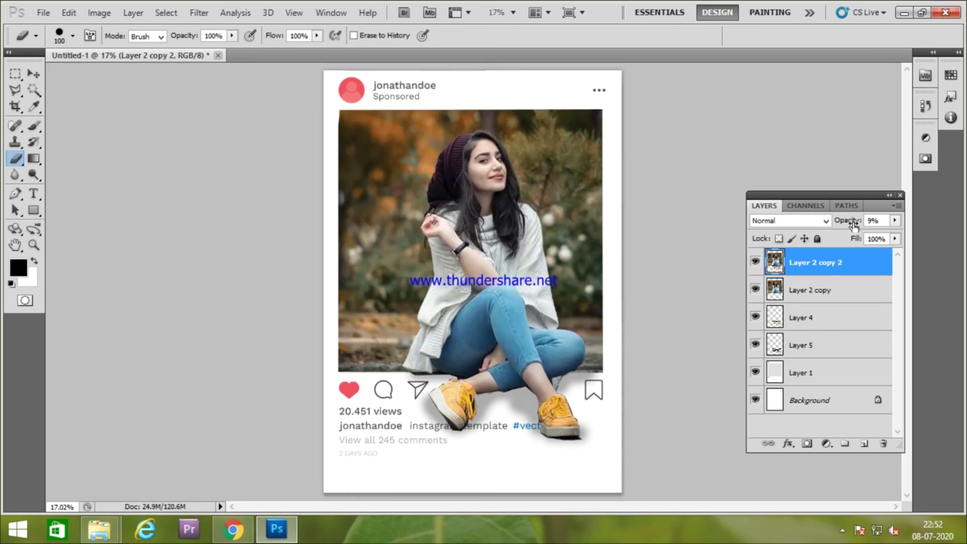
drag(854, 227, 849, 225)
drag(755, 290, 757, 348)
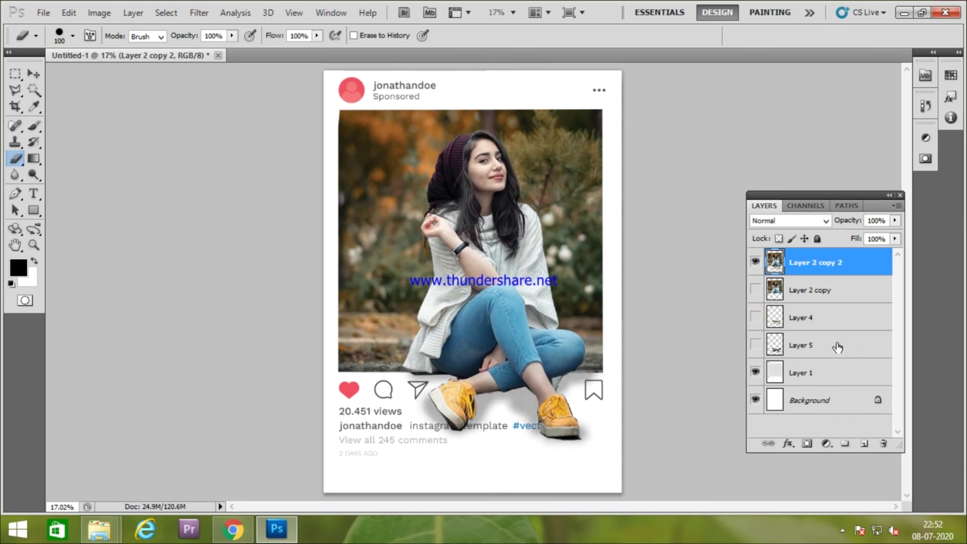
- Raise the merged layer's brightness with Brightness/Contrast, leaving contrast unchanged
click(100, 13)
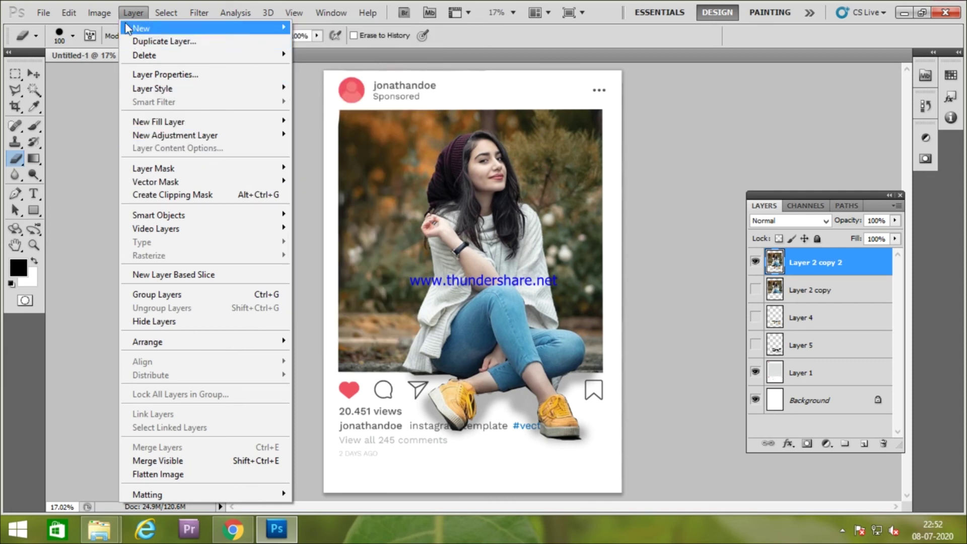
mouse_move(121, 47)
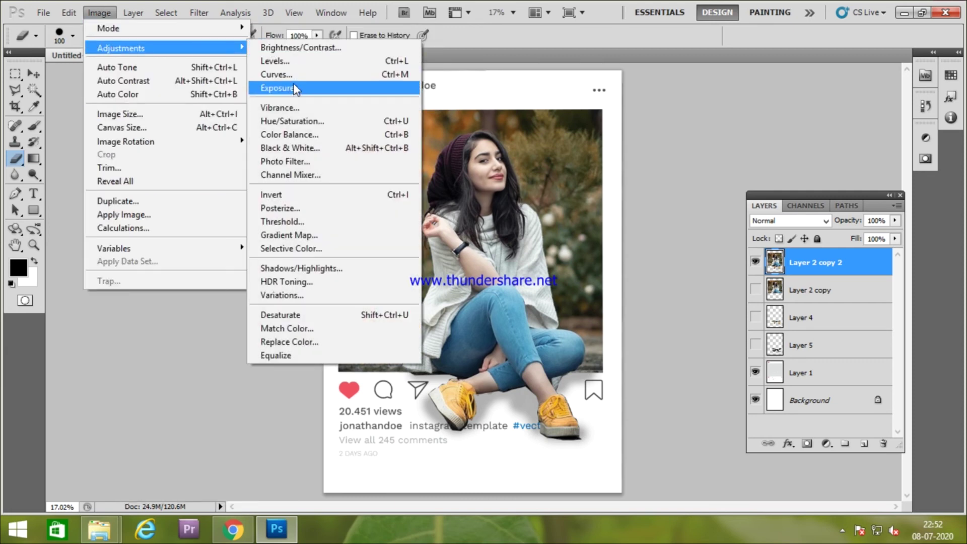
click(285, 48)
drag(469, 146, 734, 117)
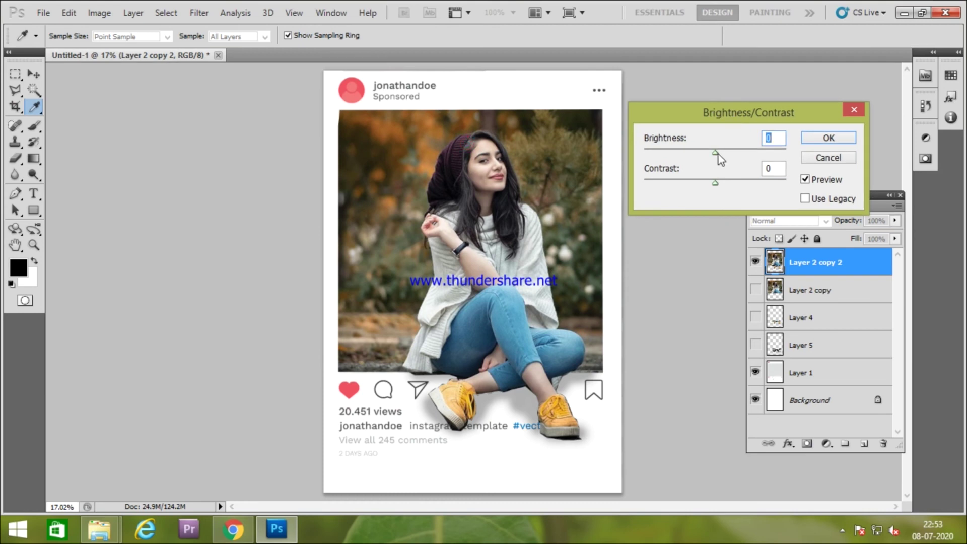
drag(718, 153, 738, 154)
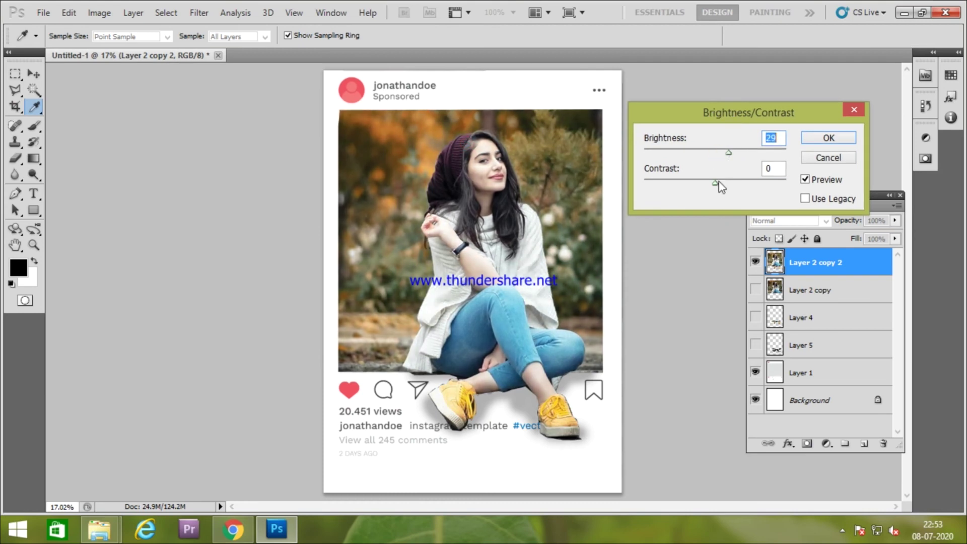
mouse_move(717, 182)
mouse_down()
mouse_move(694, 182)
mouse_move(714, 183)
mouse_up()
click(828, 138)
key(e)
- Apply Auto Tone and Auto Color to the merged layer
click(98, 12)
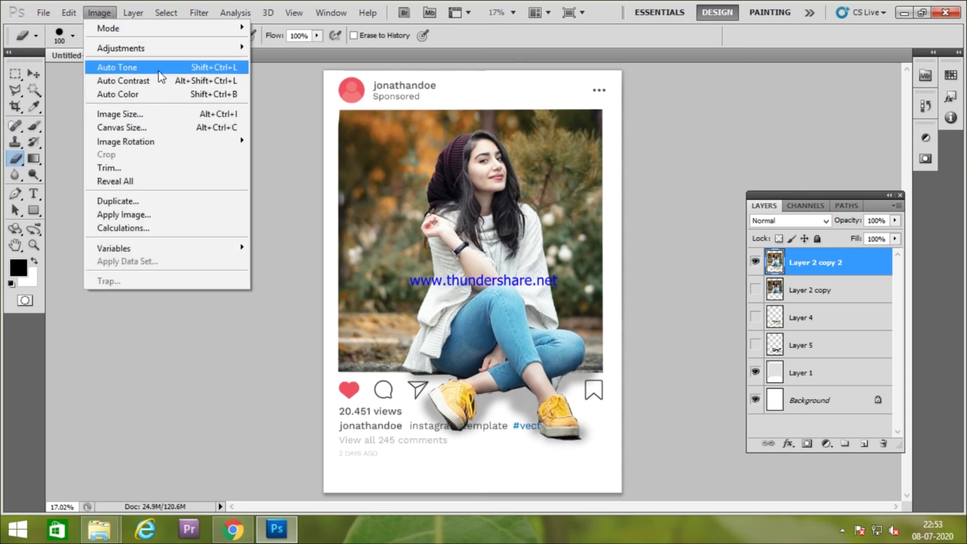
click(151, 68)
click(99, 12)
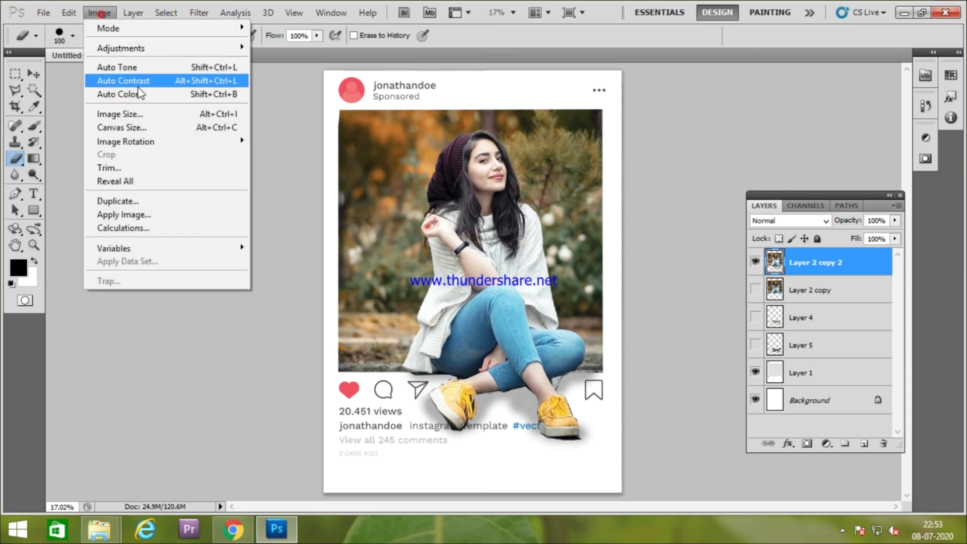
click(142, 93)
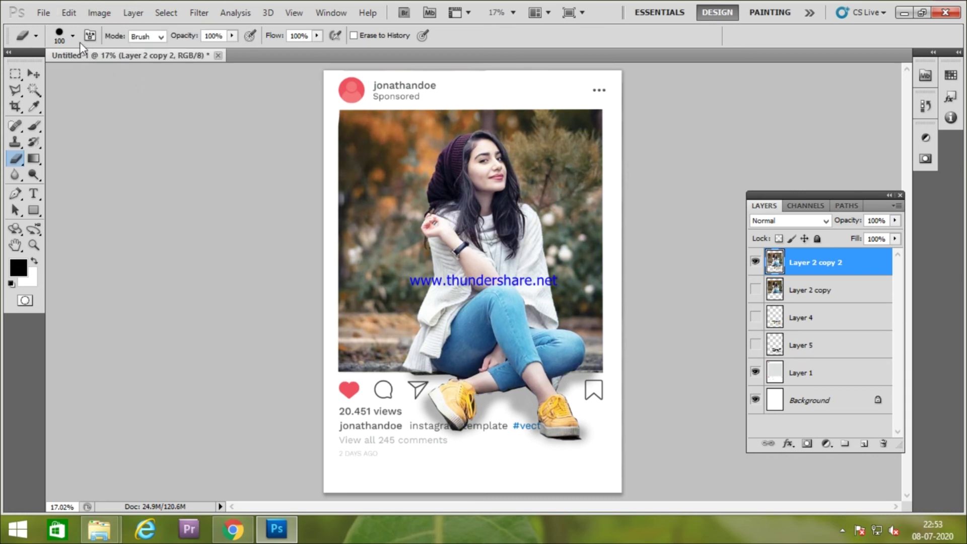
- Deepen the shadows with Levels, moving the black input to 10
click(99, 13)
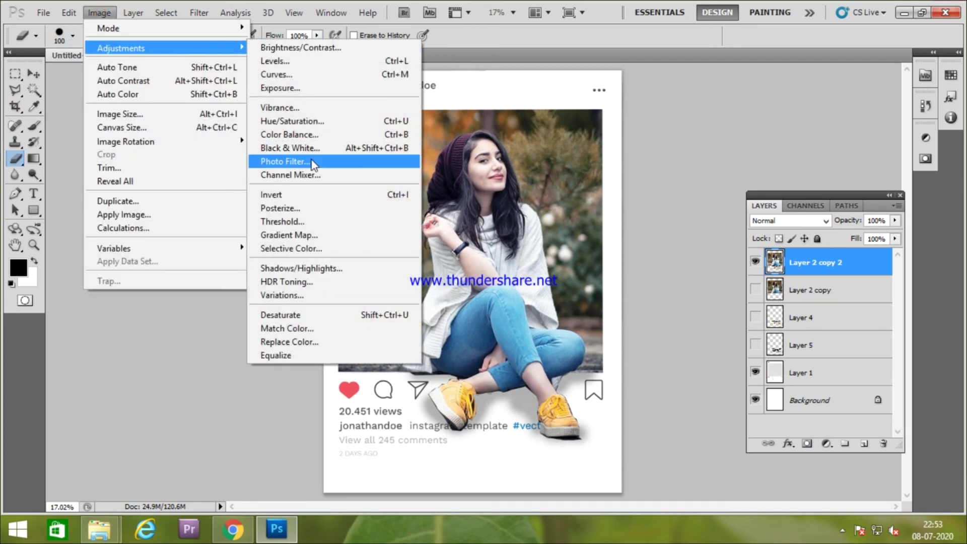
mouse_move(121, 48)
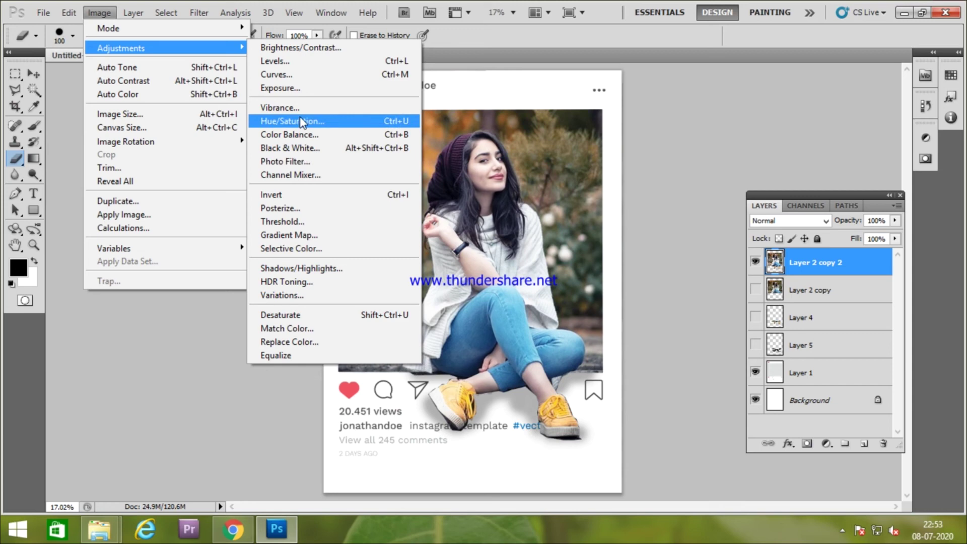
click(297, 61)
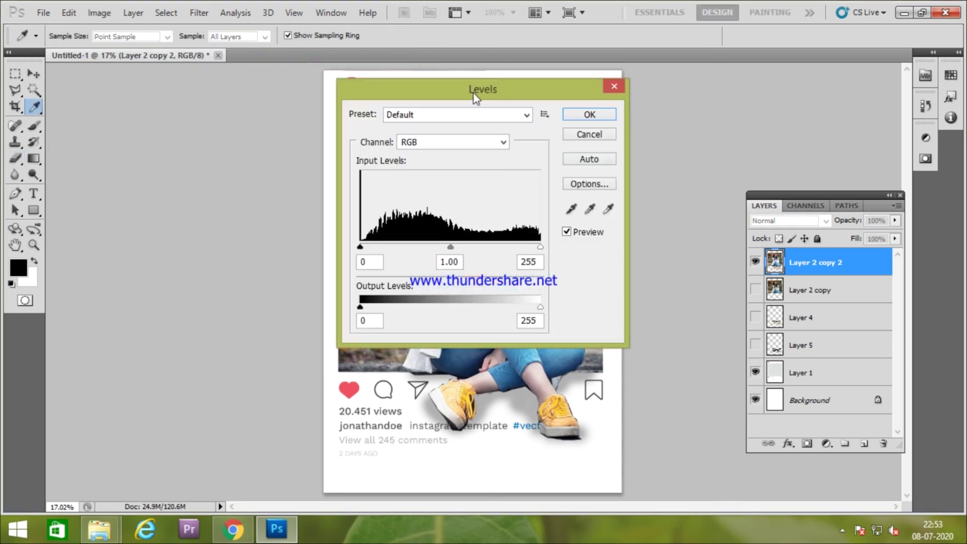
drag(477, 97, 792, 60)
drag(677, 209, 684, 210)
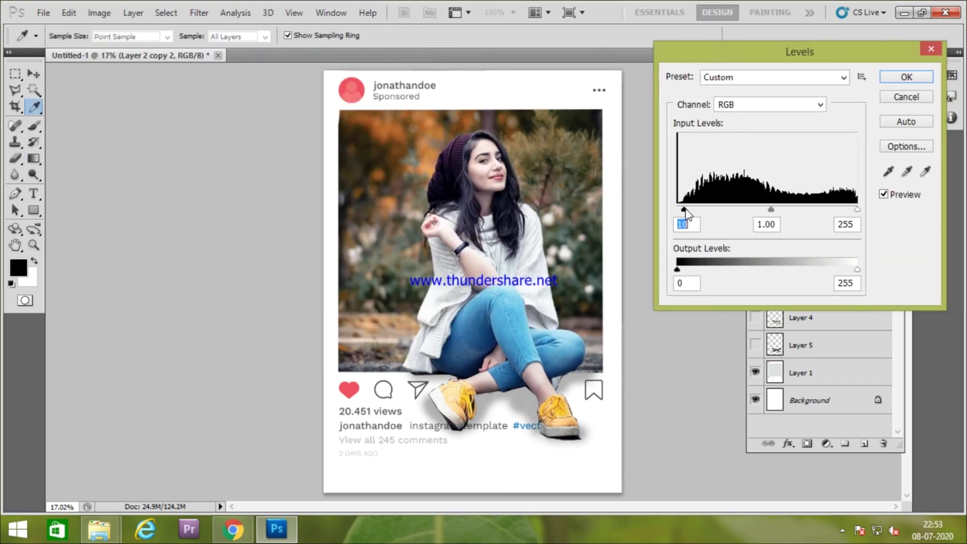
click(906, 77)
- Bring up the Variations colour adjustment at midtones for Layer 2 copy 2
click(132, 14)
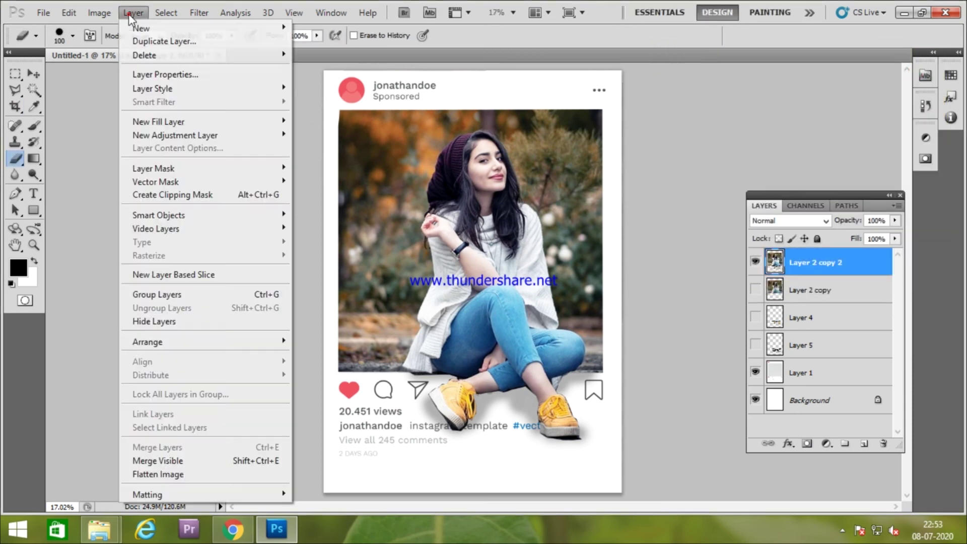
click(101, 17)
mouse_move(121, 47)
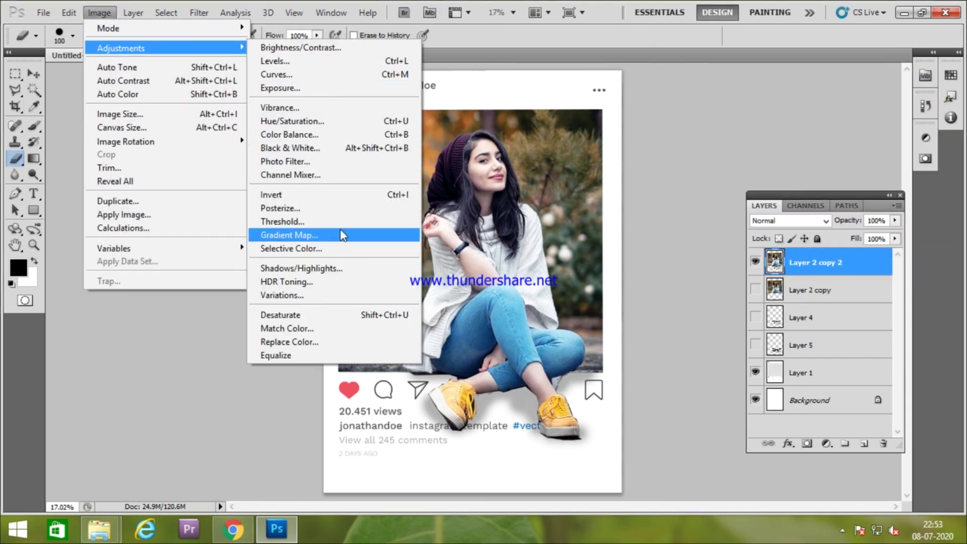
click(296, 293)
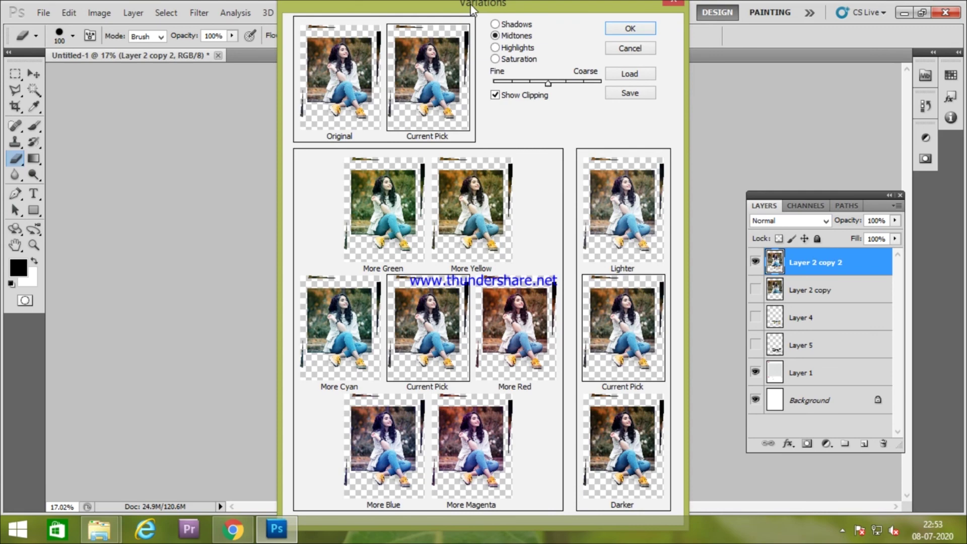
drag(472, 8, 808, 30)
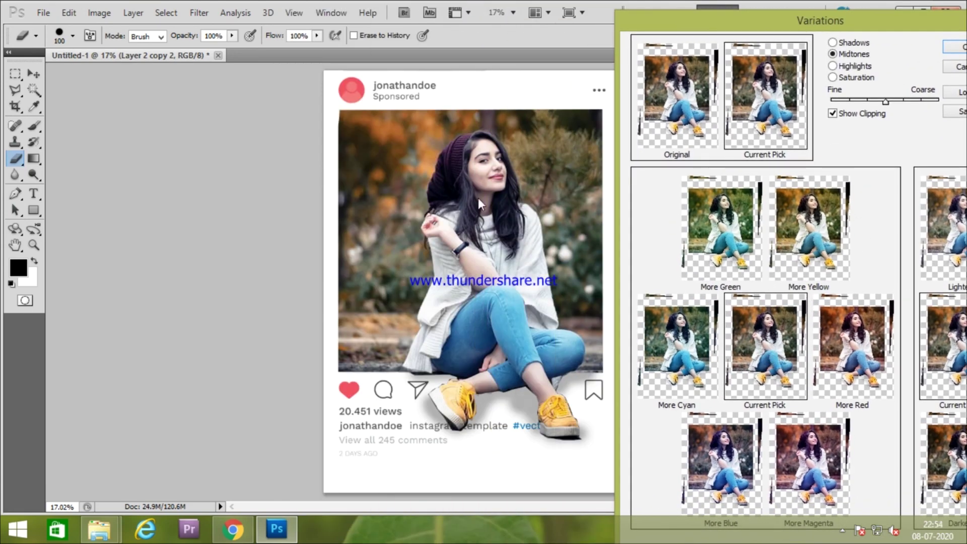
mouse_move(716, 27)
mouse_down()
mouse_move(695, 136)
mouse_move(703, 150)
mouse_move(19, 54)
mouse_up()
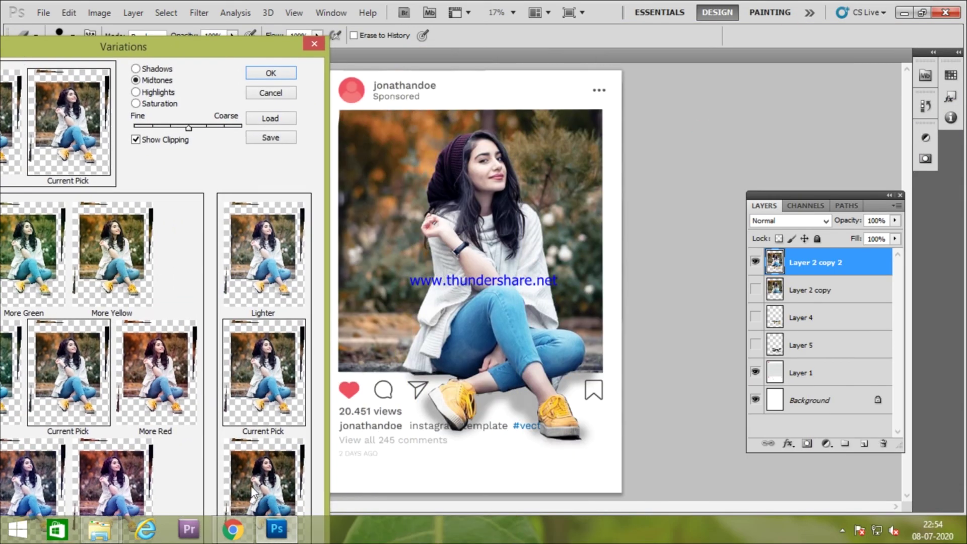
click(135, 92)
click(271, 73)
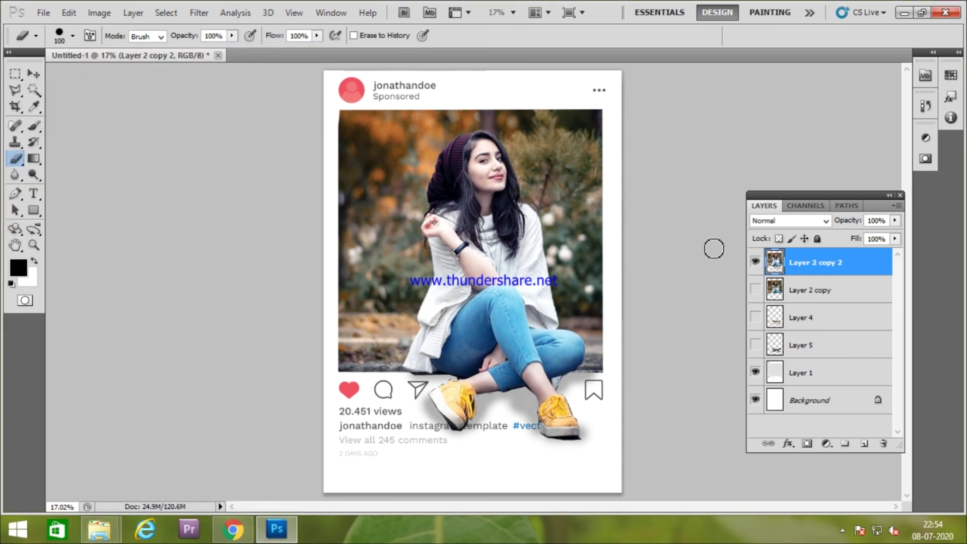
- Show the finished mockup in Full Screen Mode on black and zoom in
key(f)
key(f)
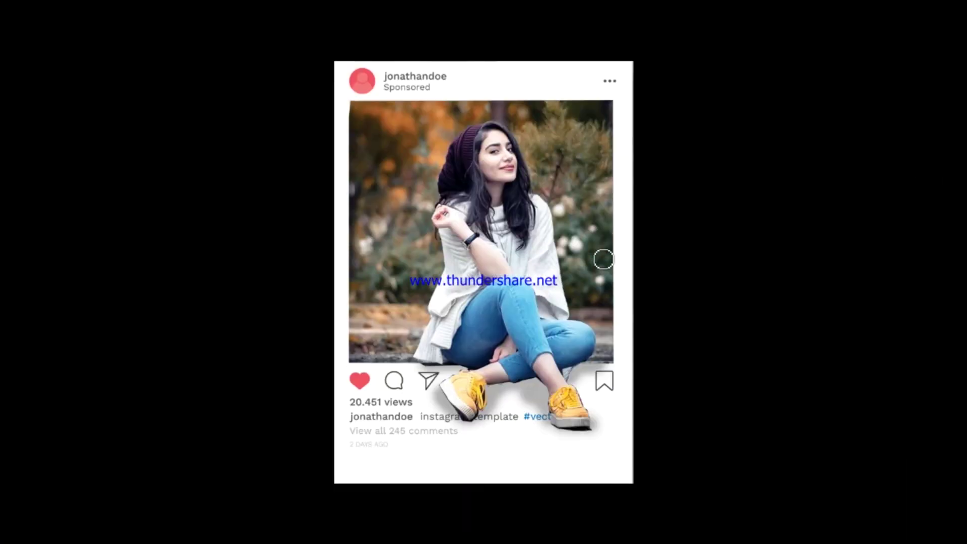
key(ctrl+plus)
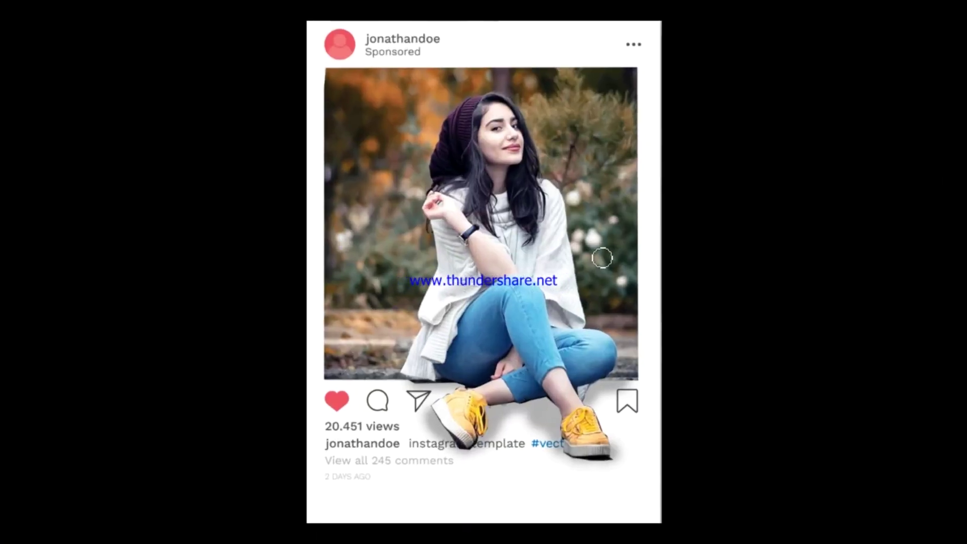